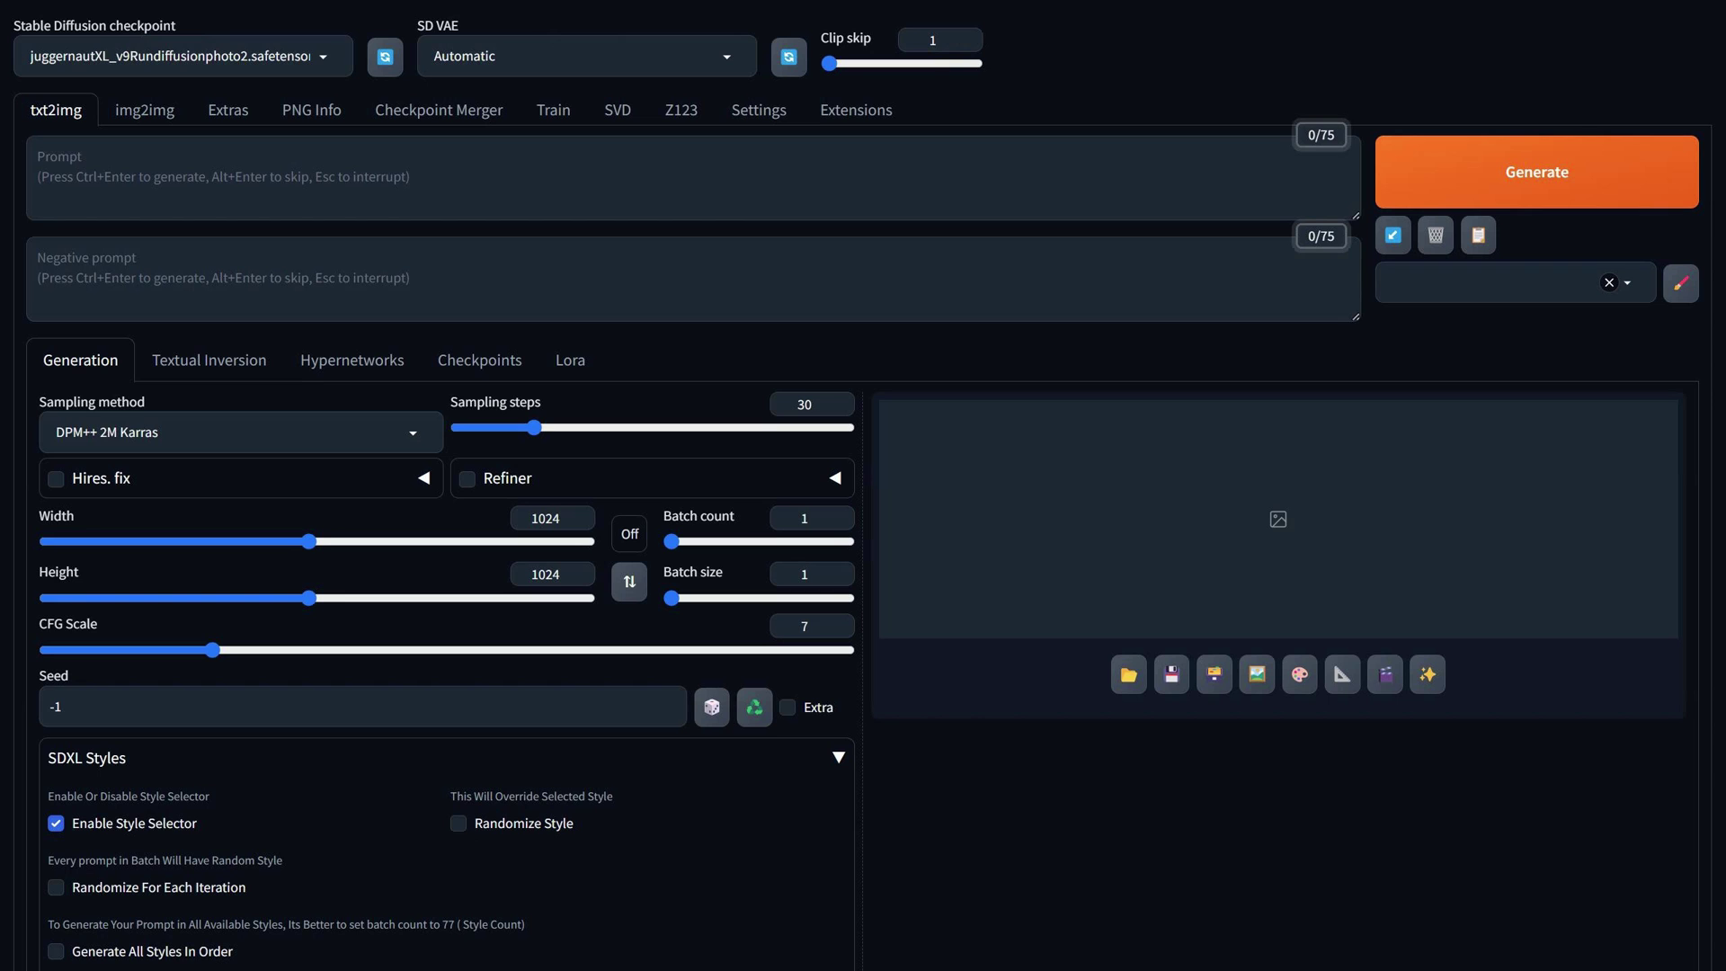
Step: Go to Settings > Settings in UI and review the table of setting names
click(775, 120)
scroll(117, 557, down, 7)
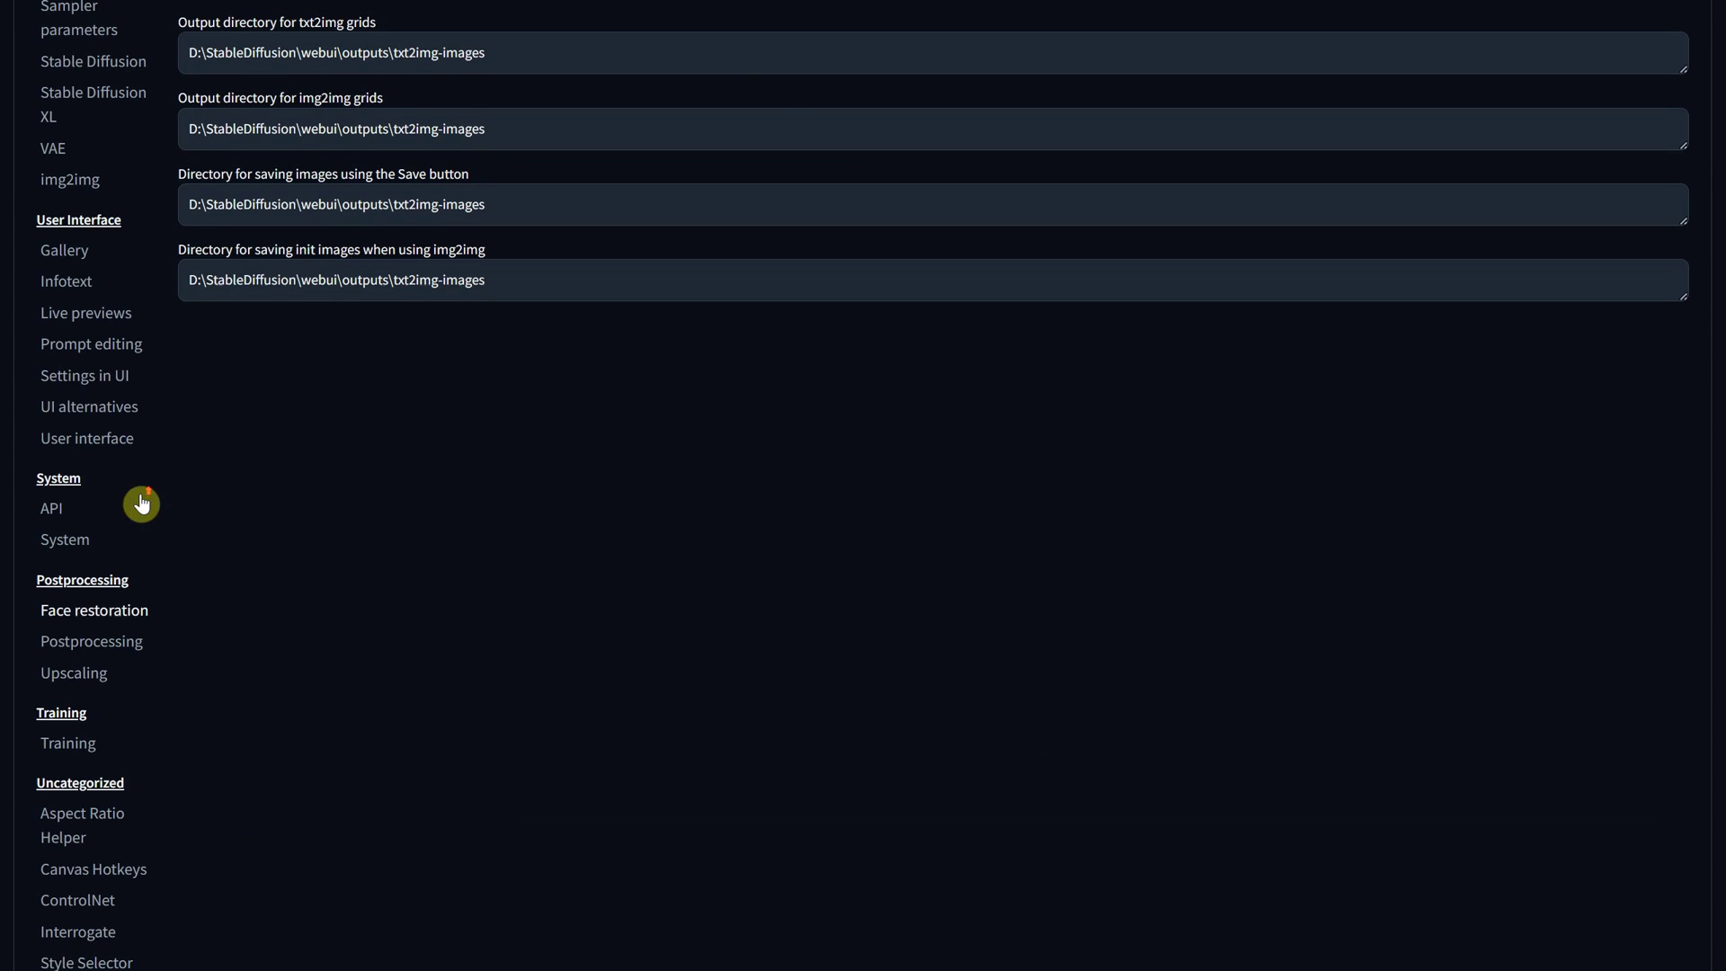
click(70, 376)
scroll(329, 398, up, 1)
scroll(437, 402, up, 6)
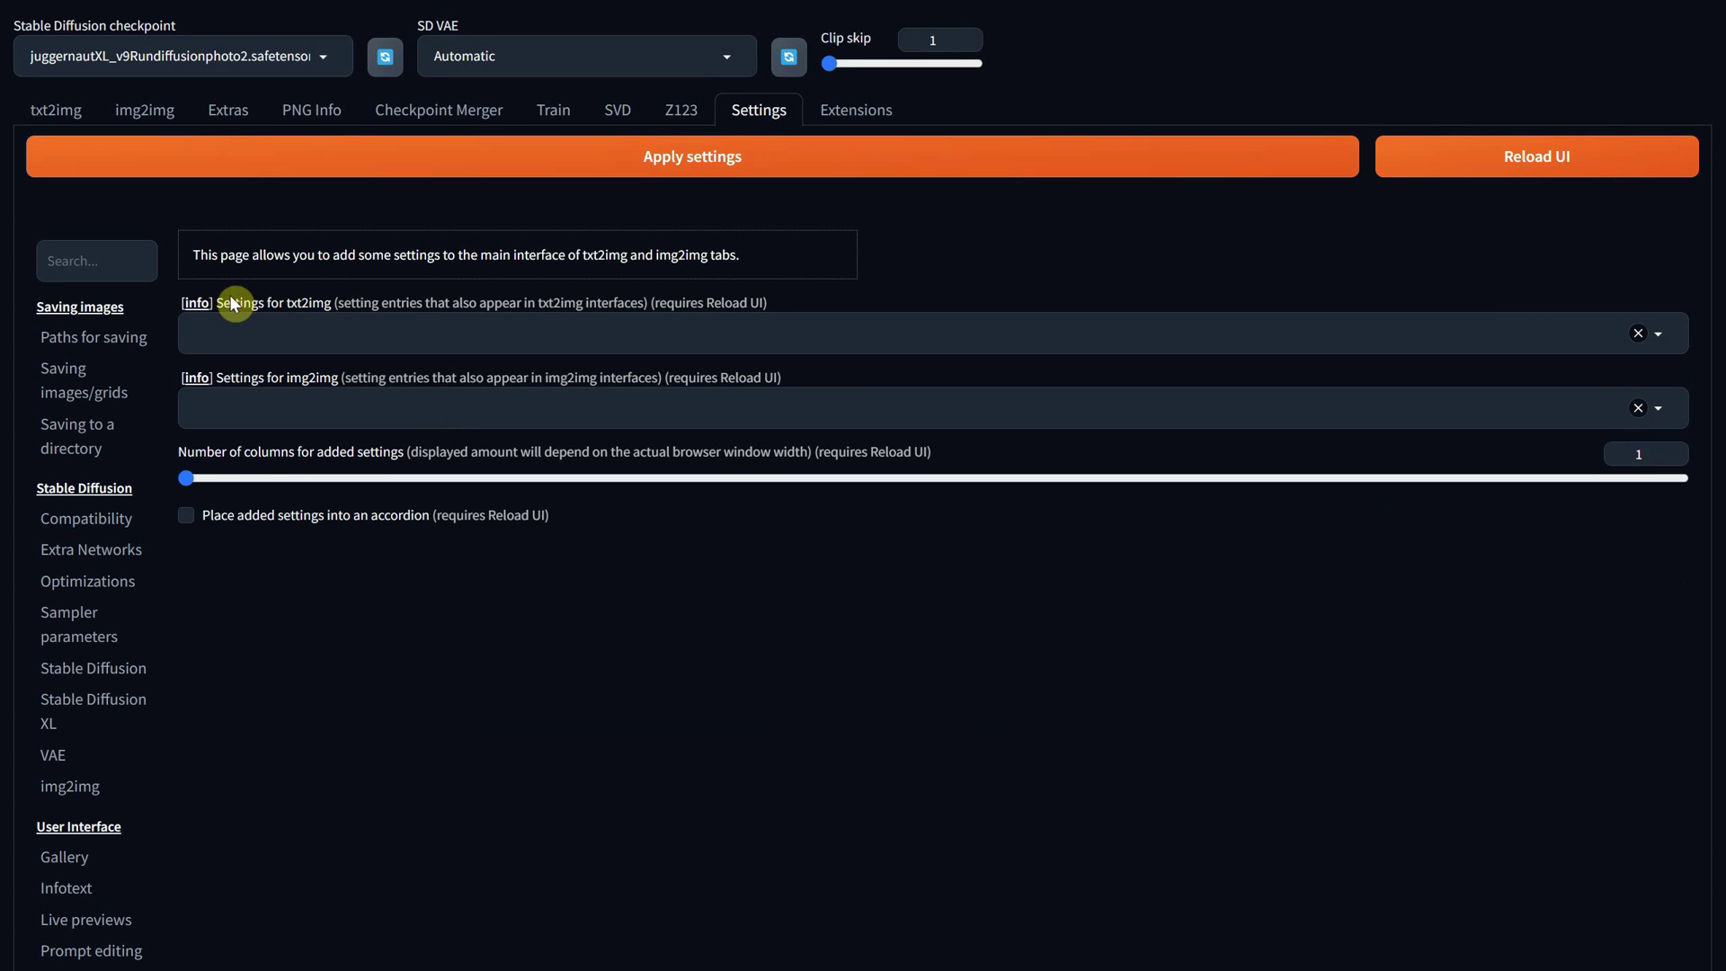
click(195, 305)
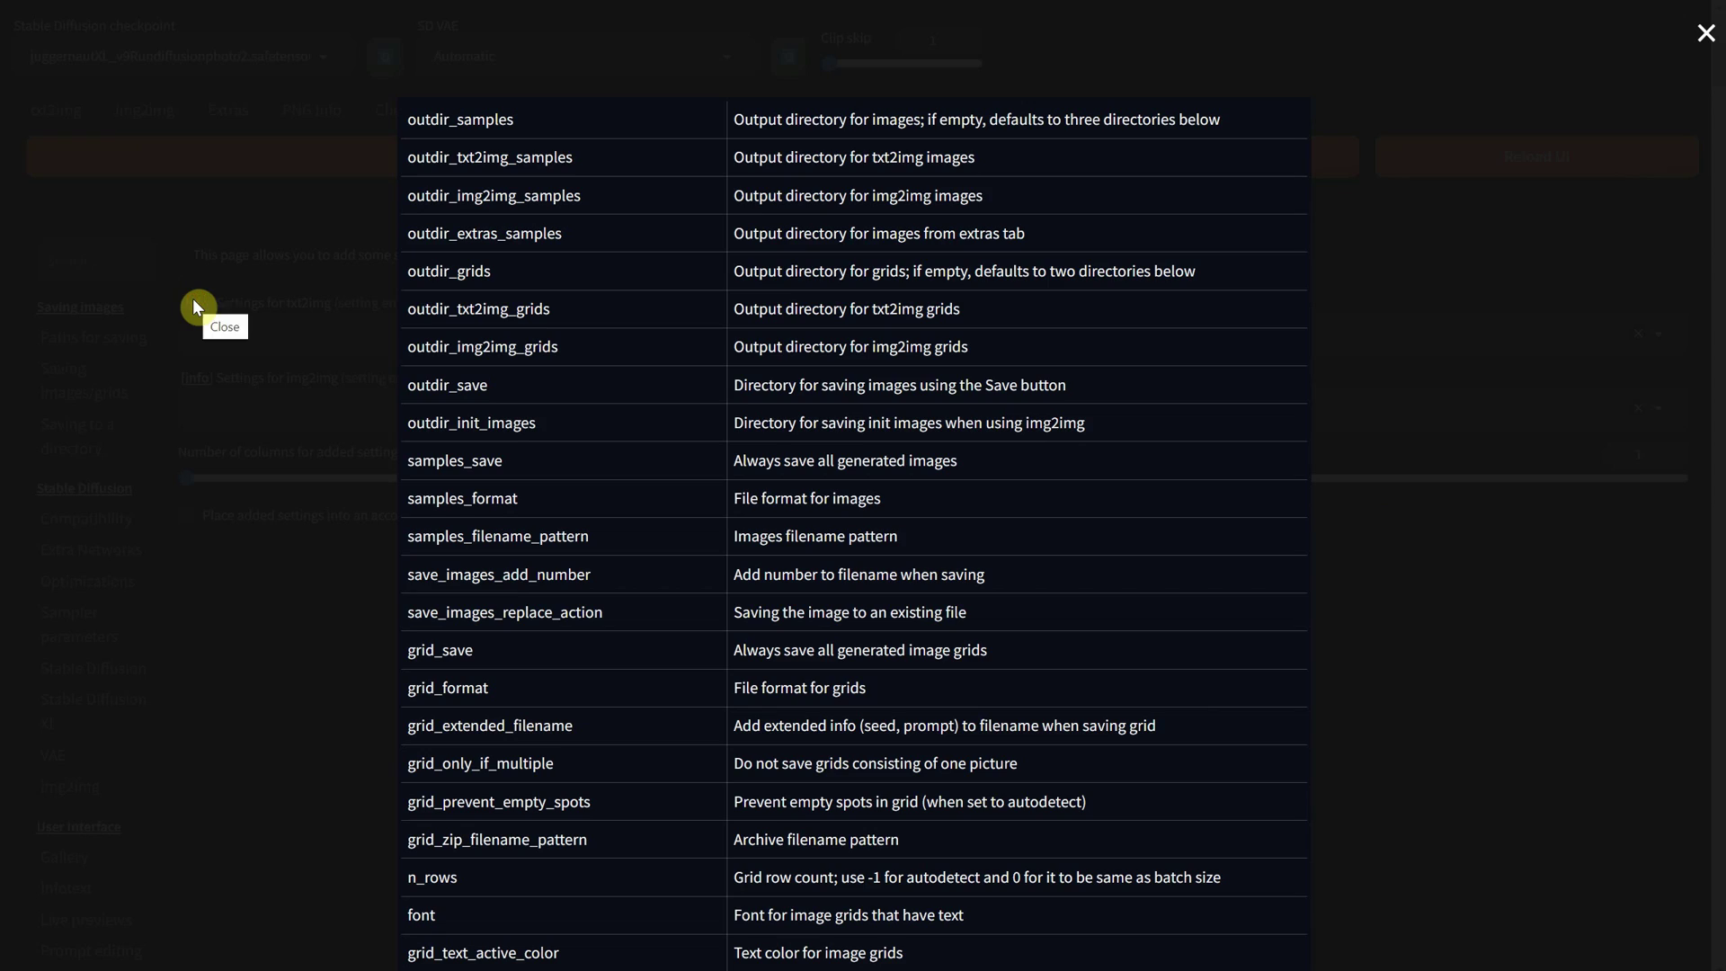
scroll(723, 414, down, 3)
scroll(721, 412, down, 20)
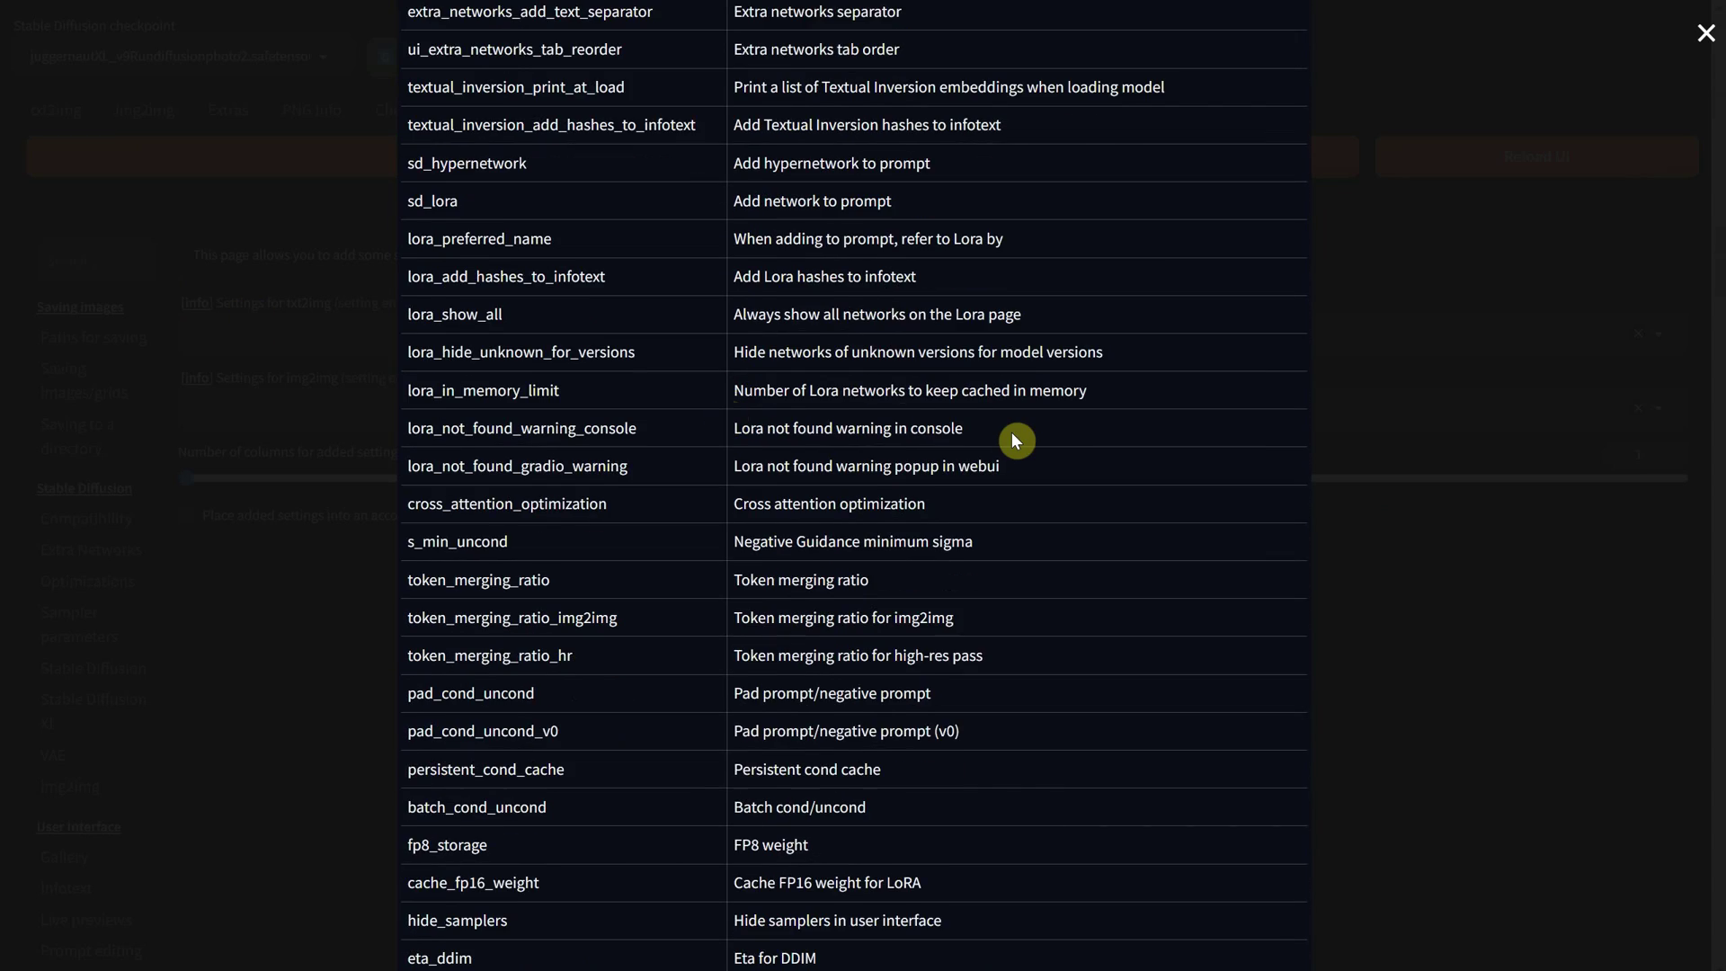
click(1483, 236)
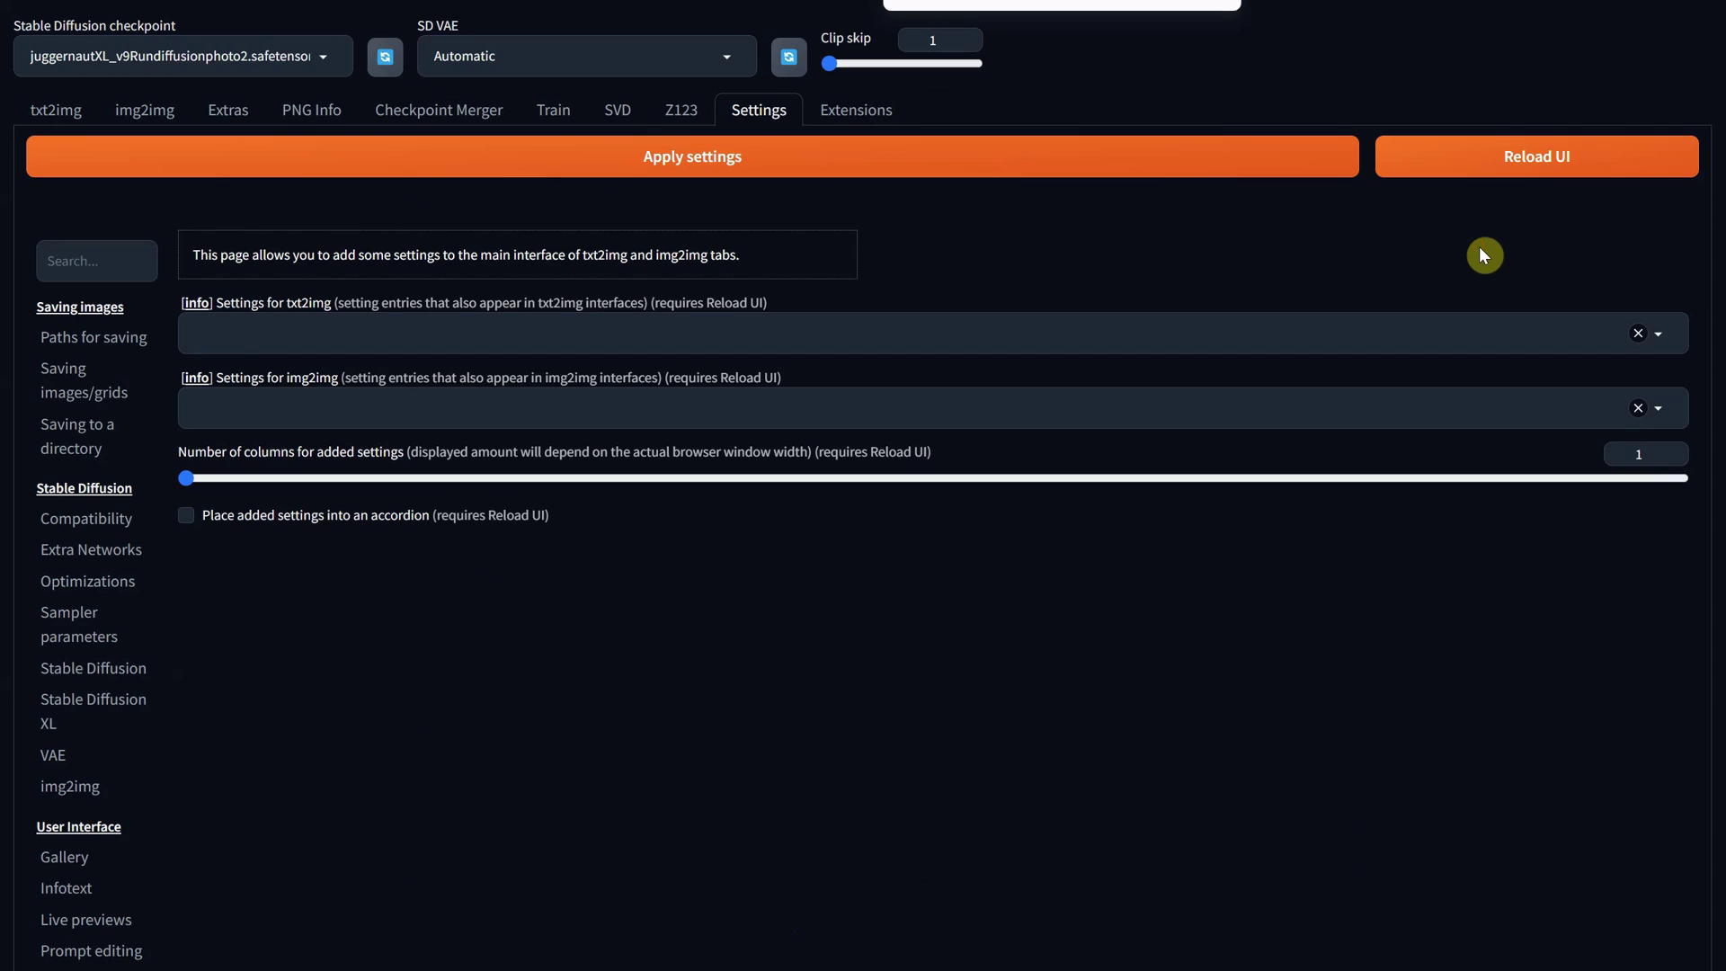
Step: Add 'tiling' to the txt2img page options
click(369, 325)
text(tili)
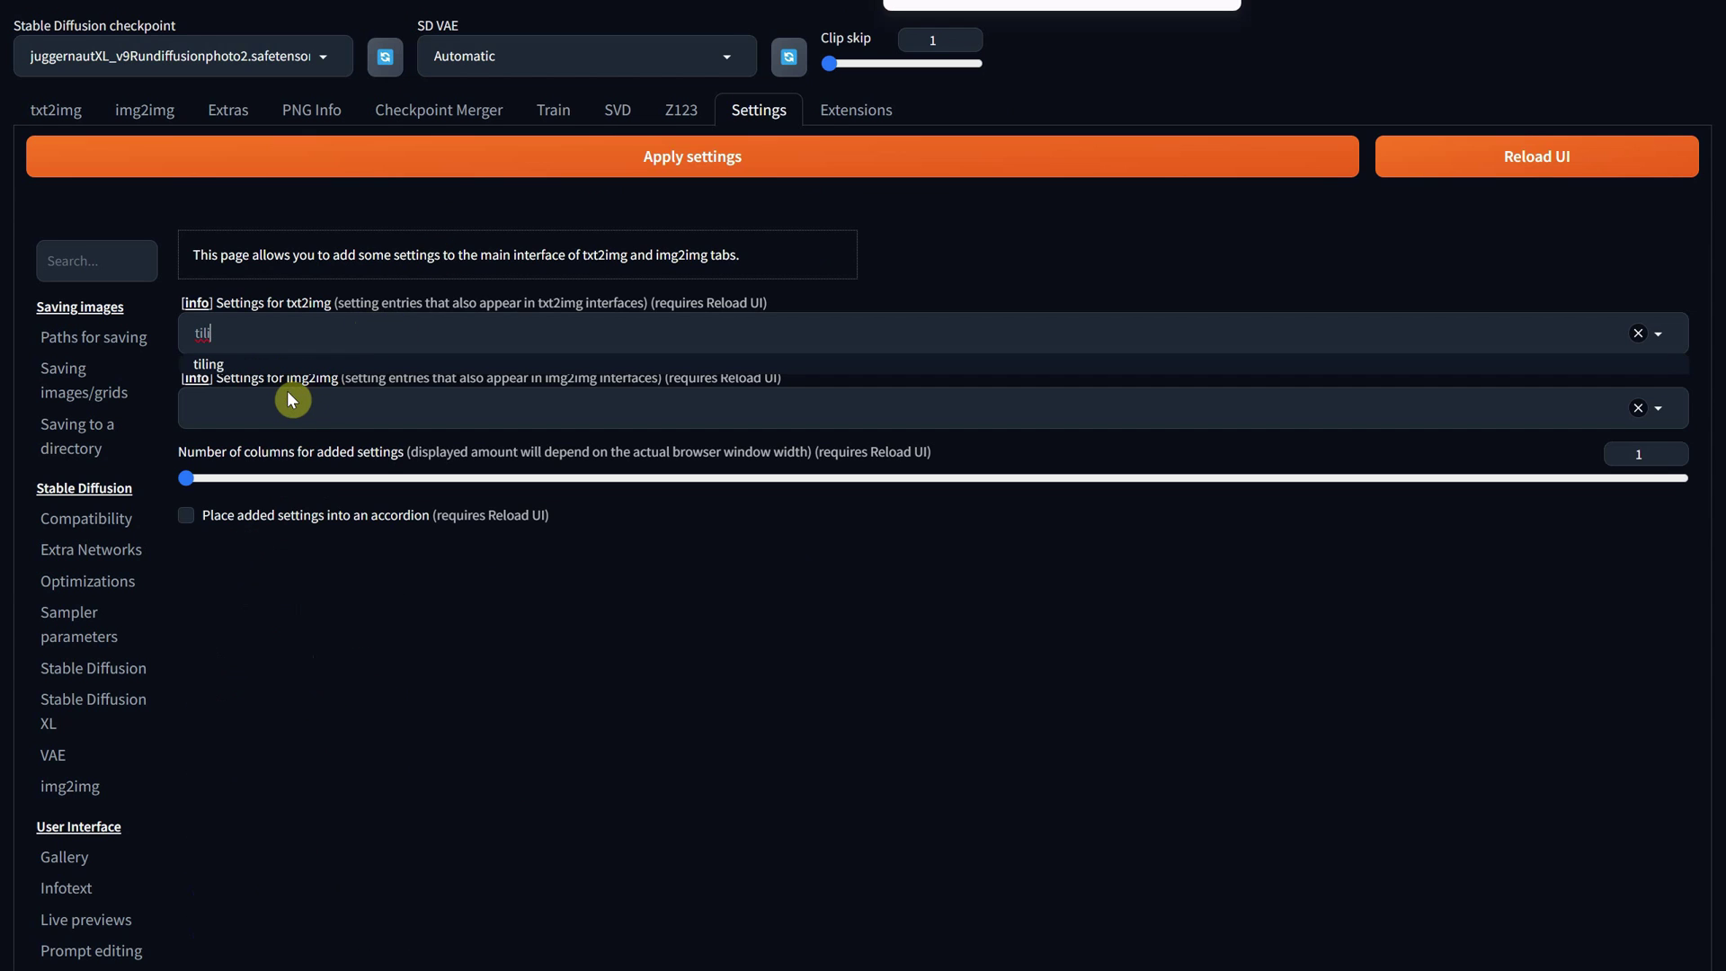
click(310, 365)
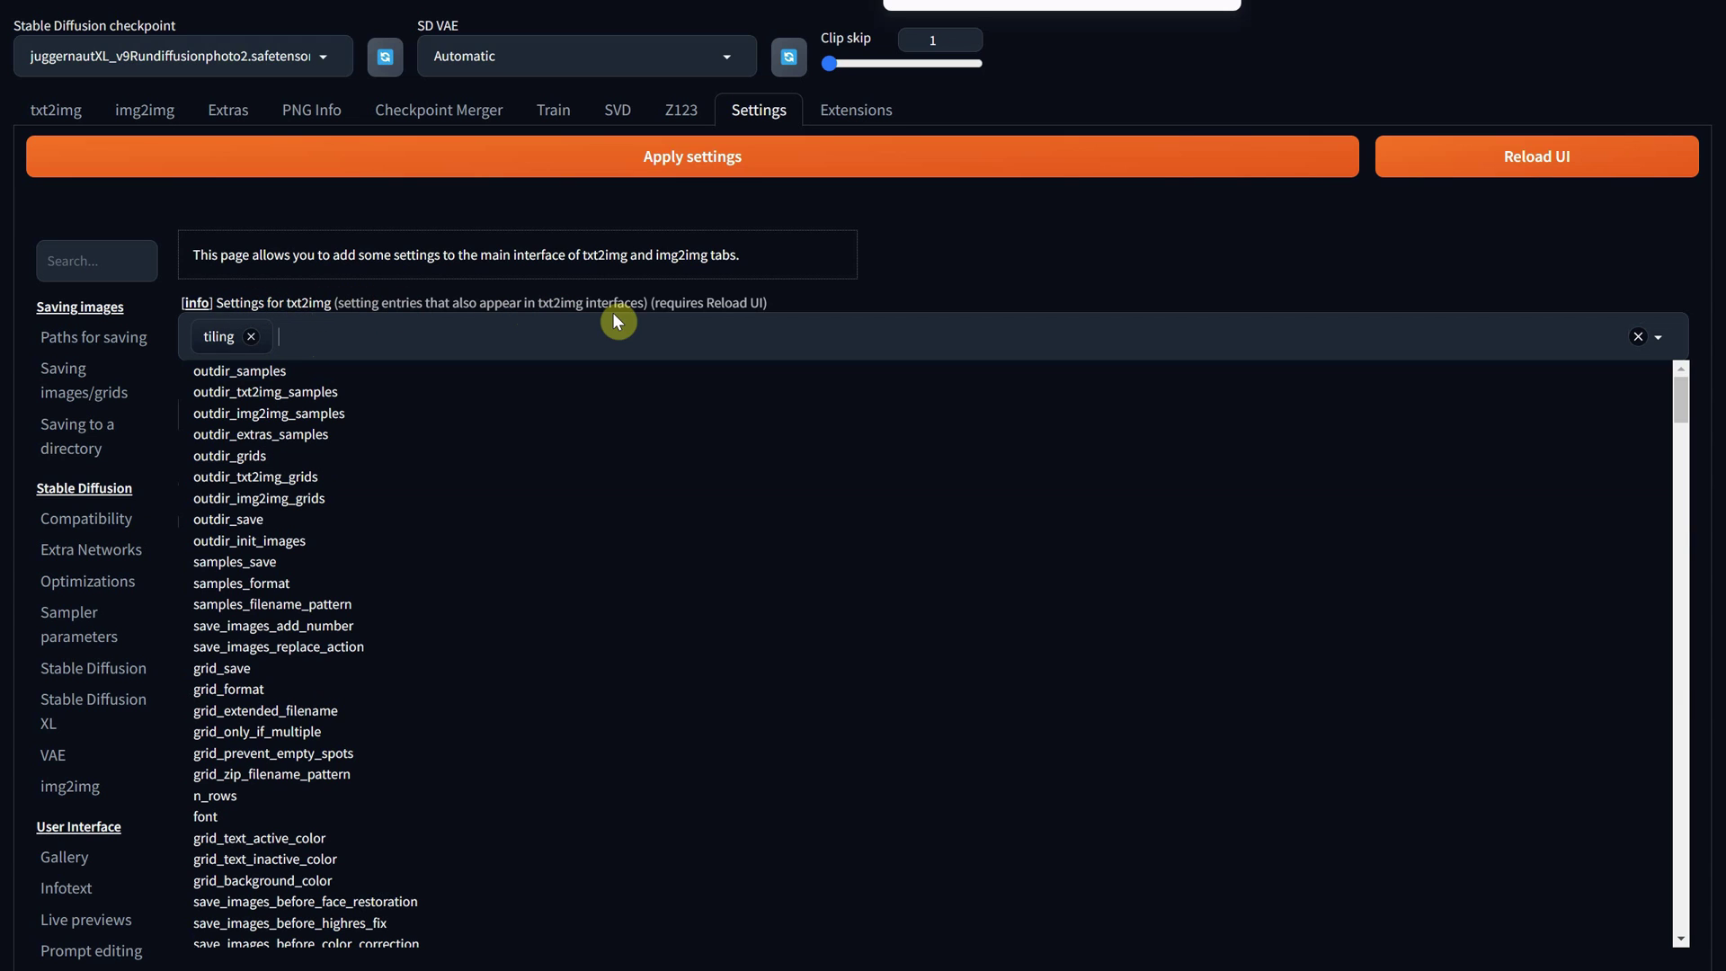
click(791, 304)
Step: Add 'tiling' to the img2img page options, apply the settings and reload the UI
click(345, 425)
text(tilin)
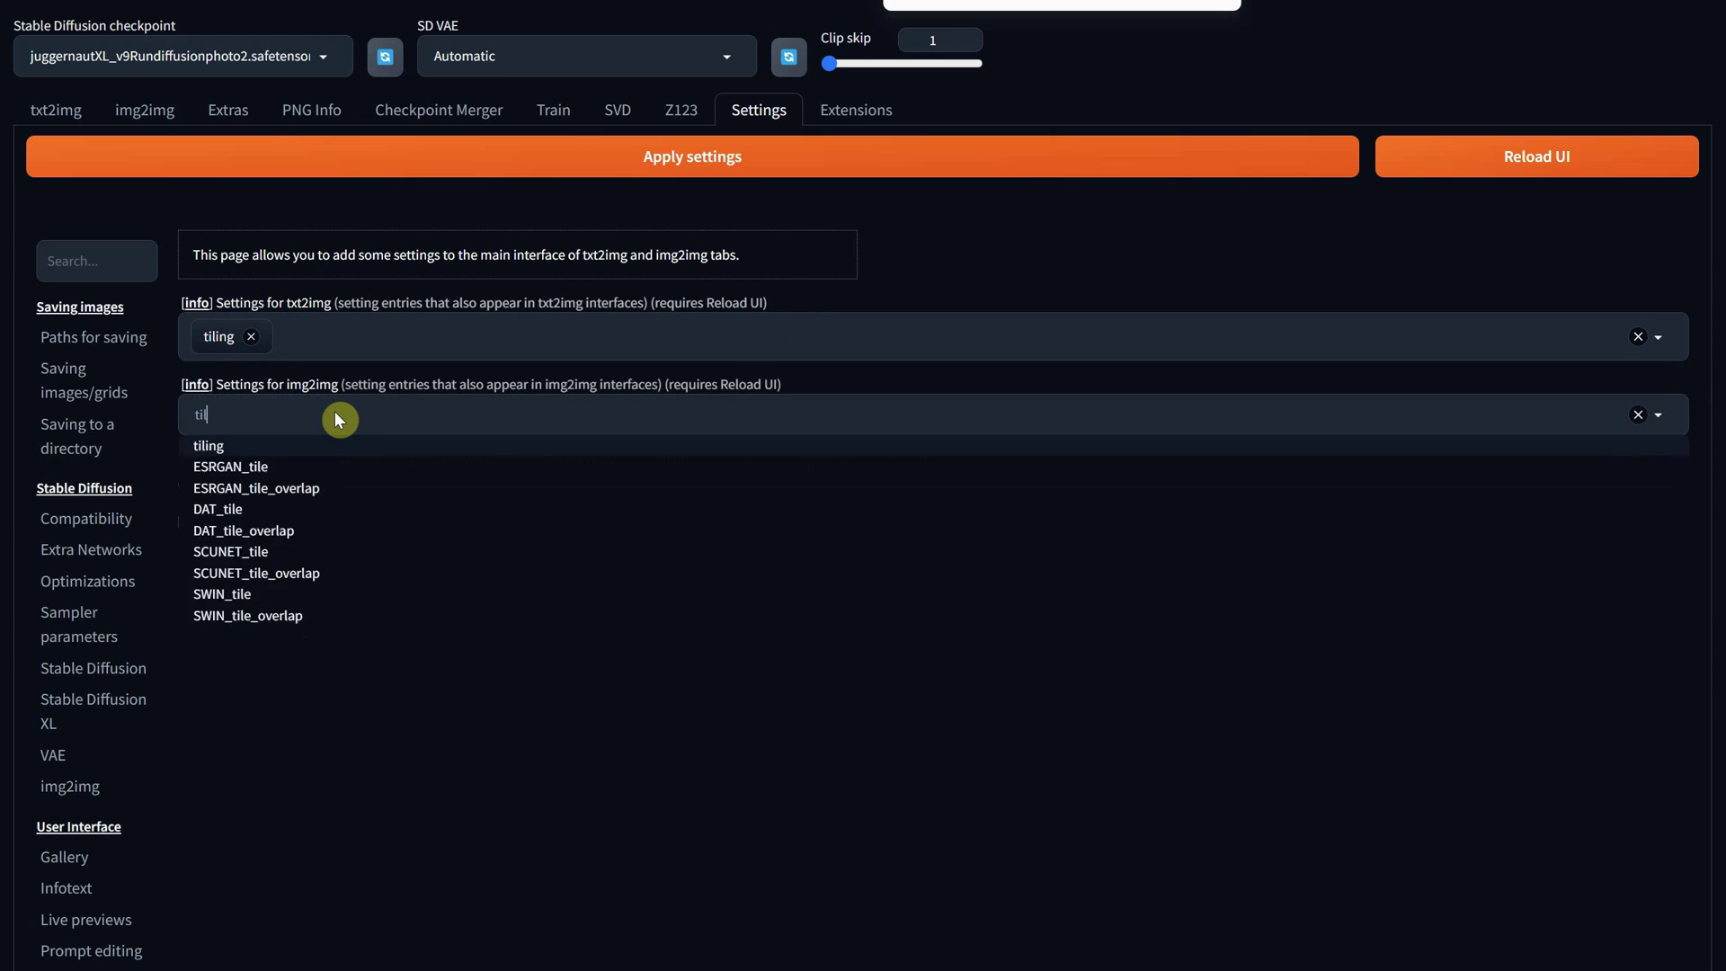
click(334, 445)
click(534, 329)
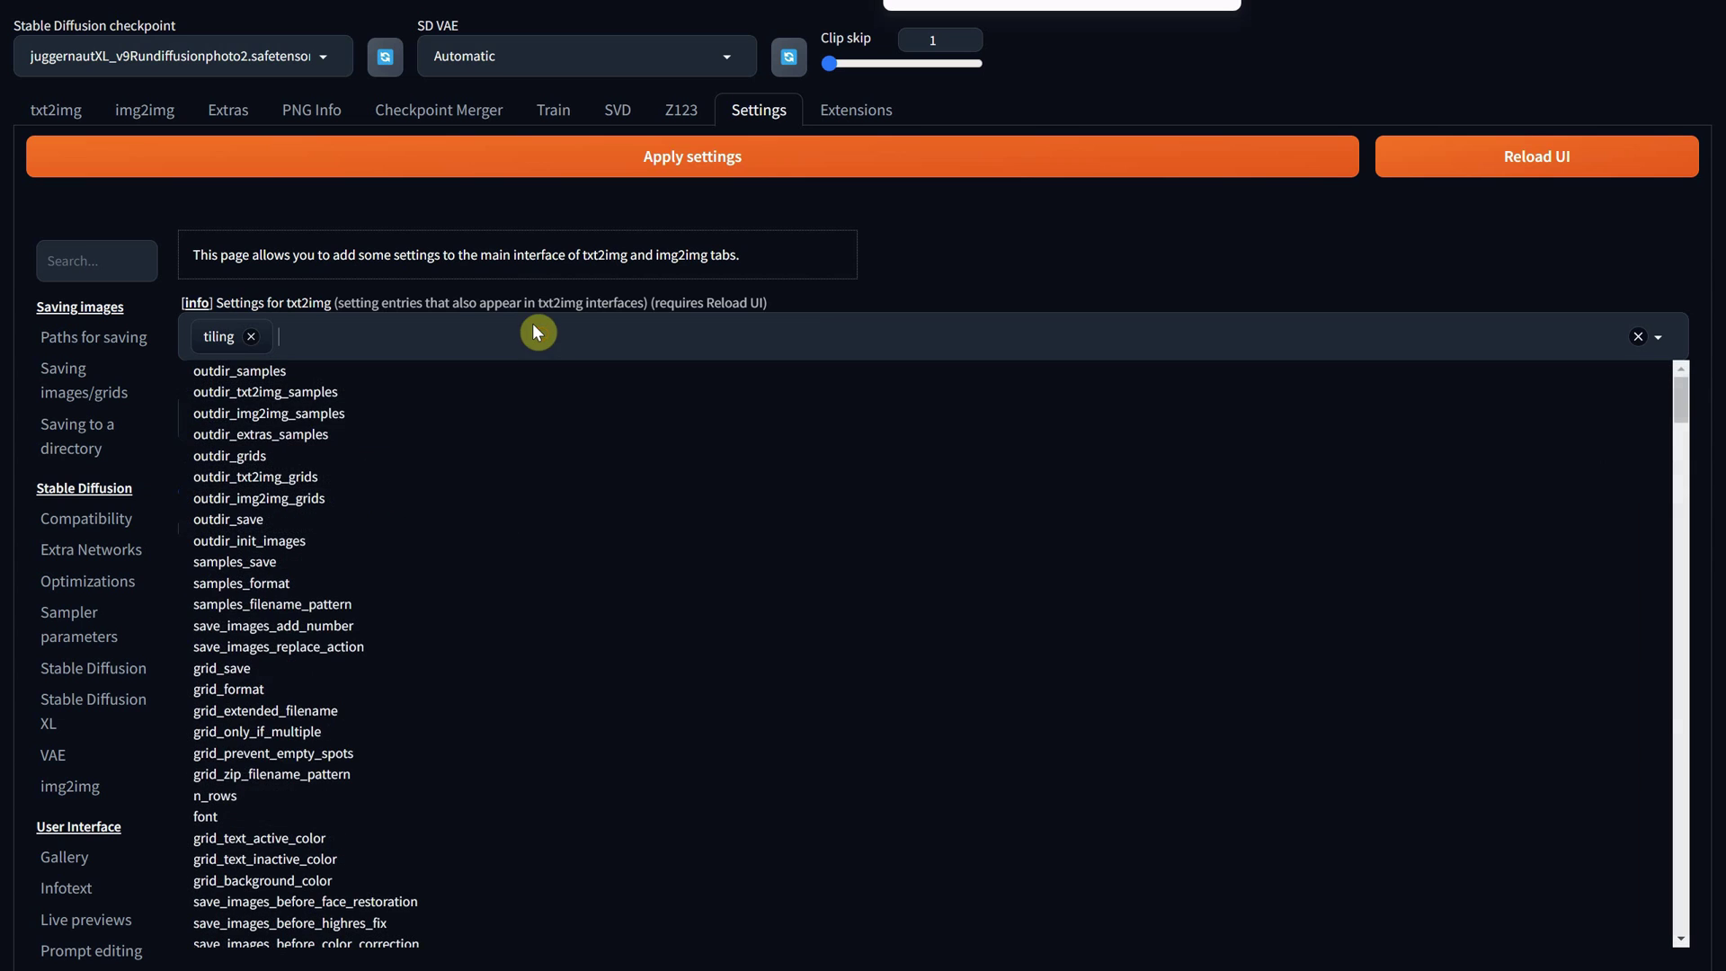
click(784, 160)
click(1483, 169)
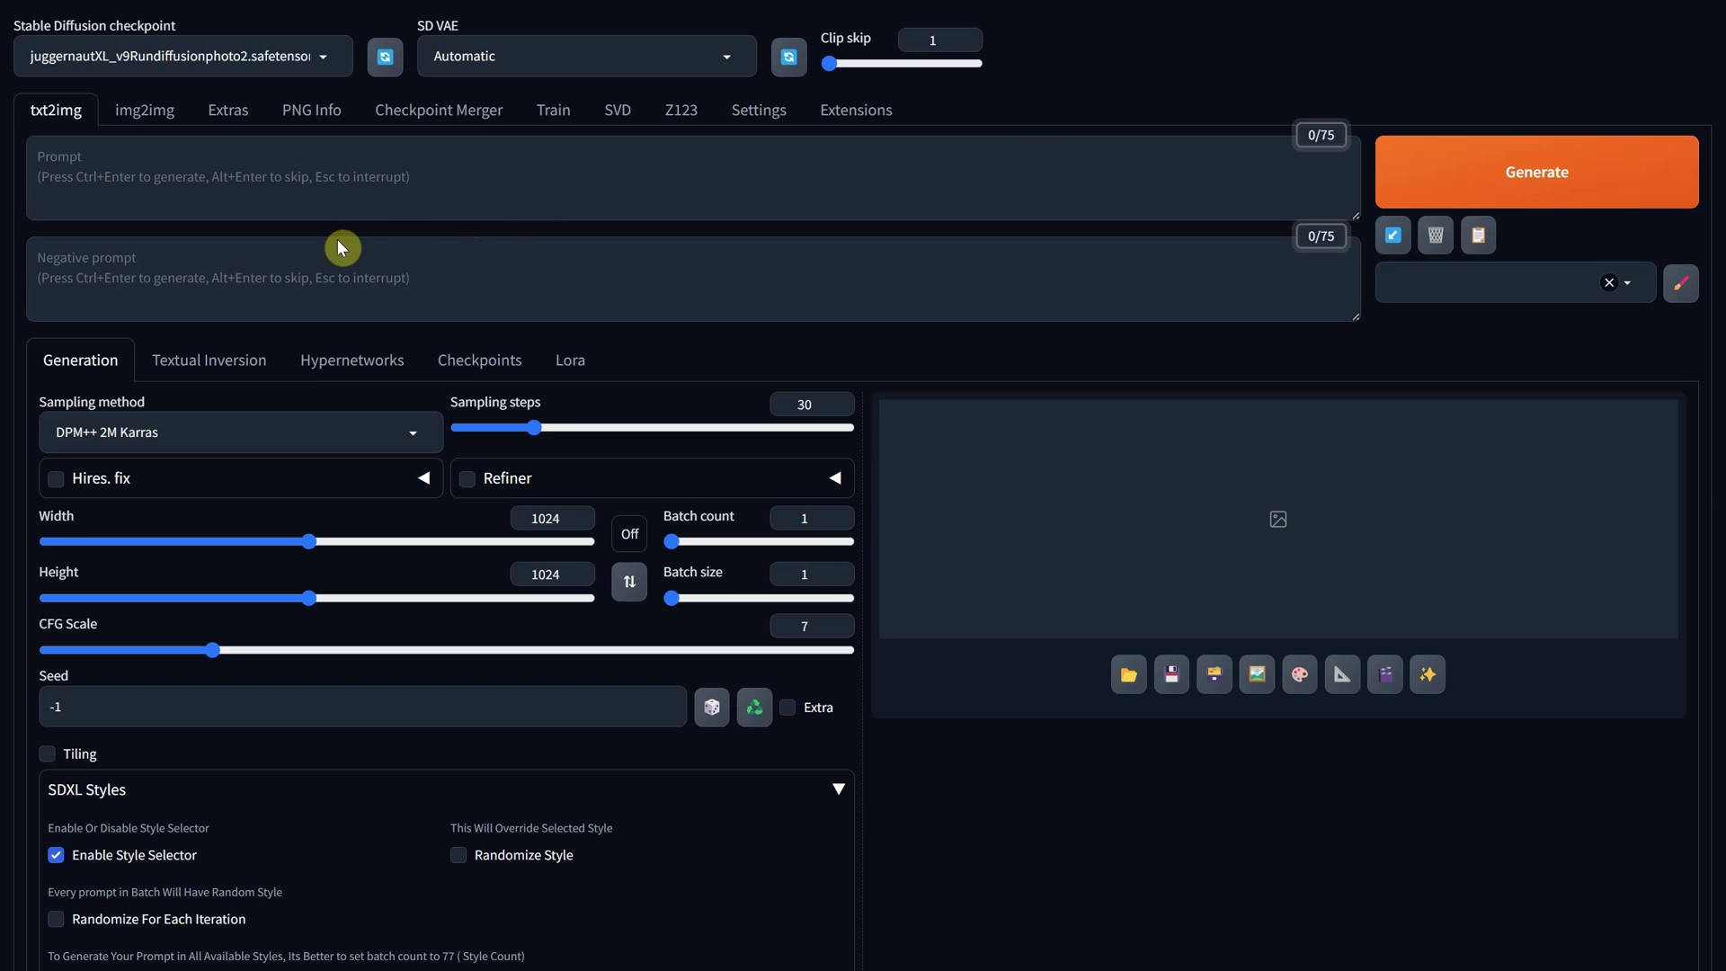
Step: Confirm the img2img page now offers the Tiling option
scroll(437, 329, down, 1)
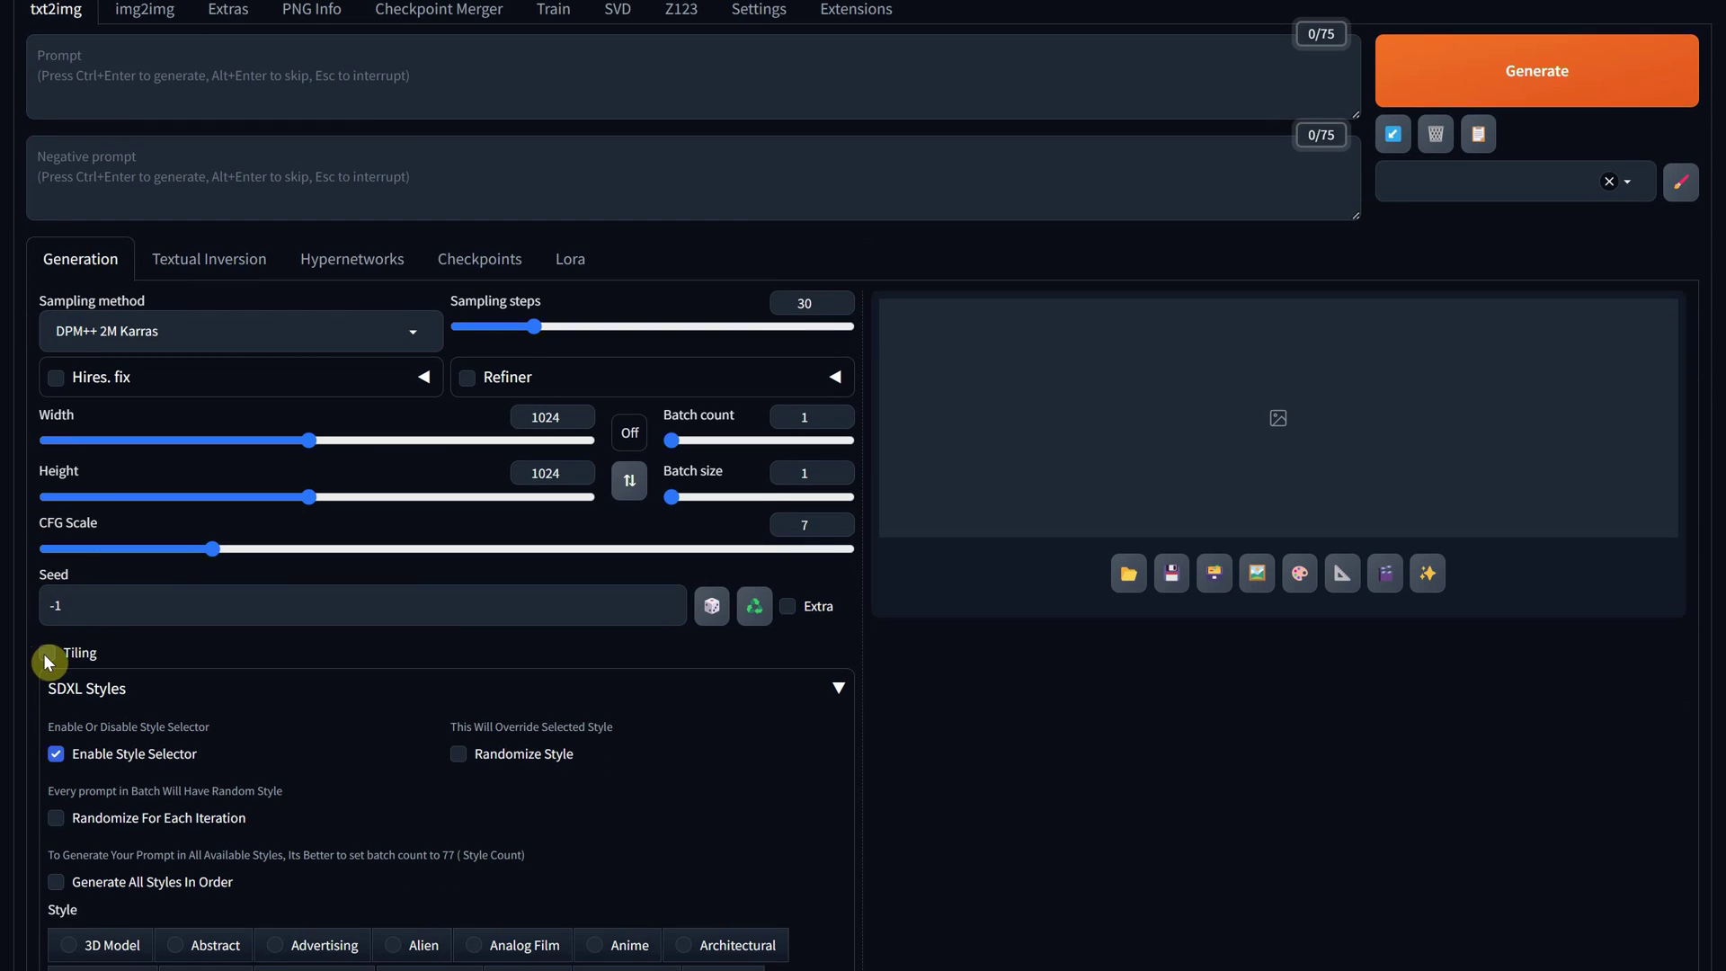
scroll(196, 177, up, 1)
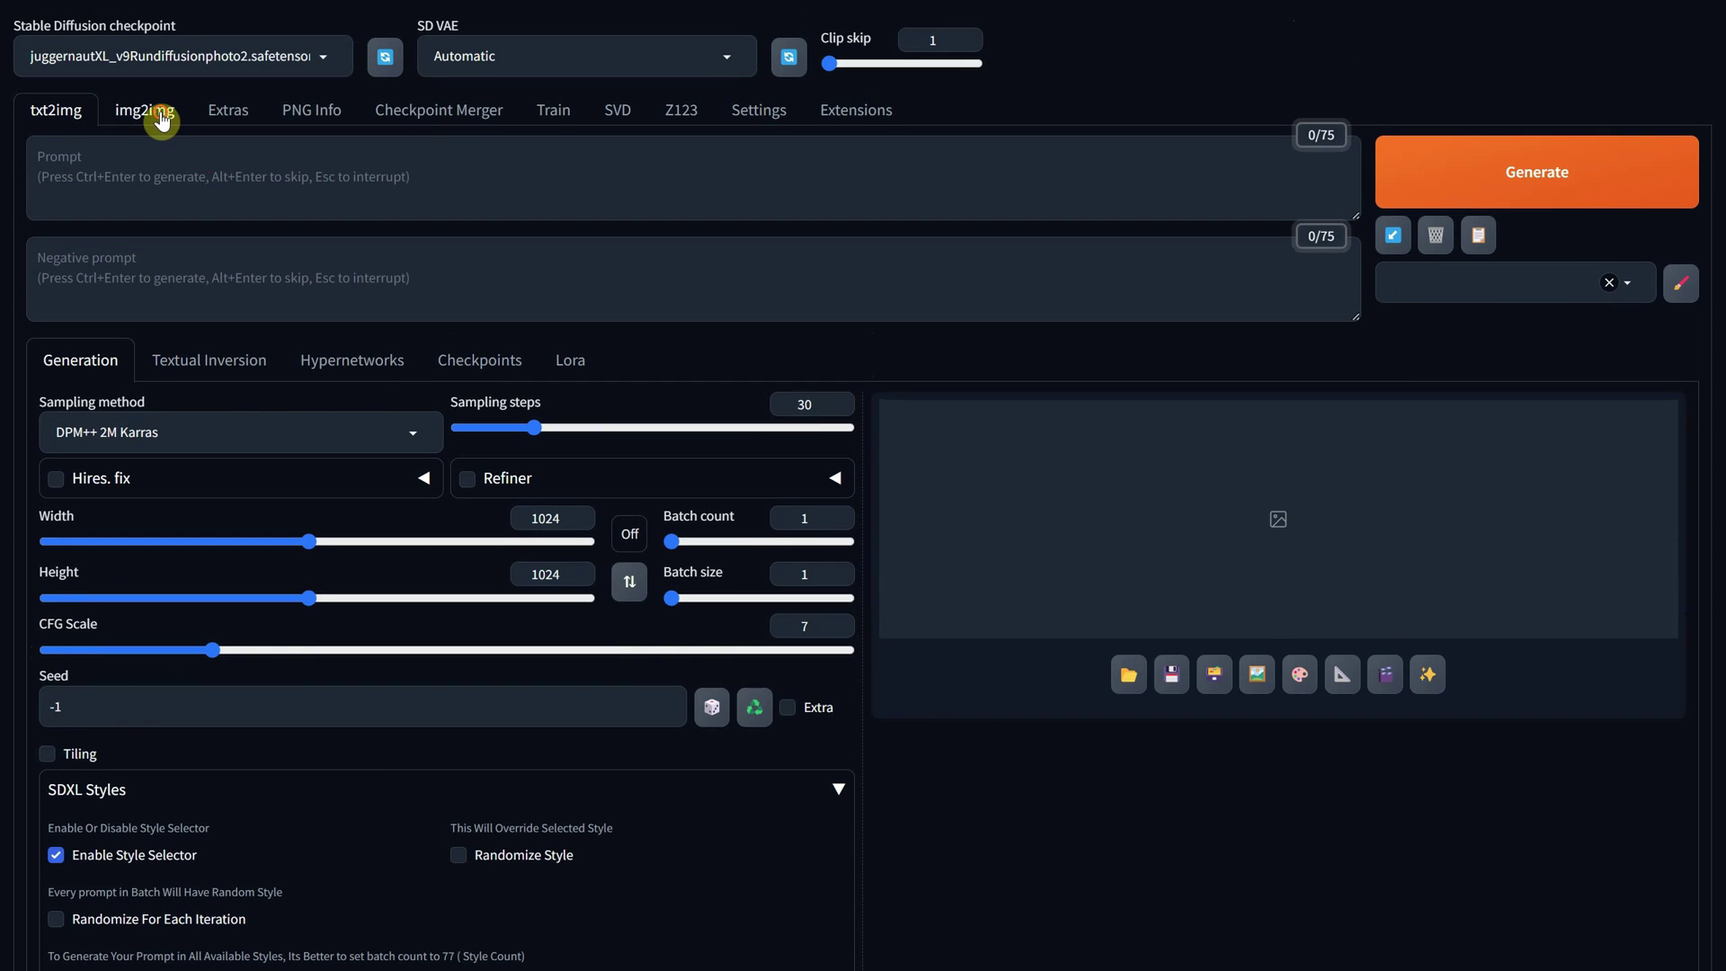
click(151, 100)
scroll(179, 350, down, 6)
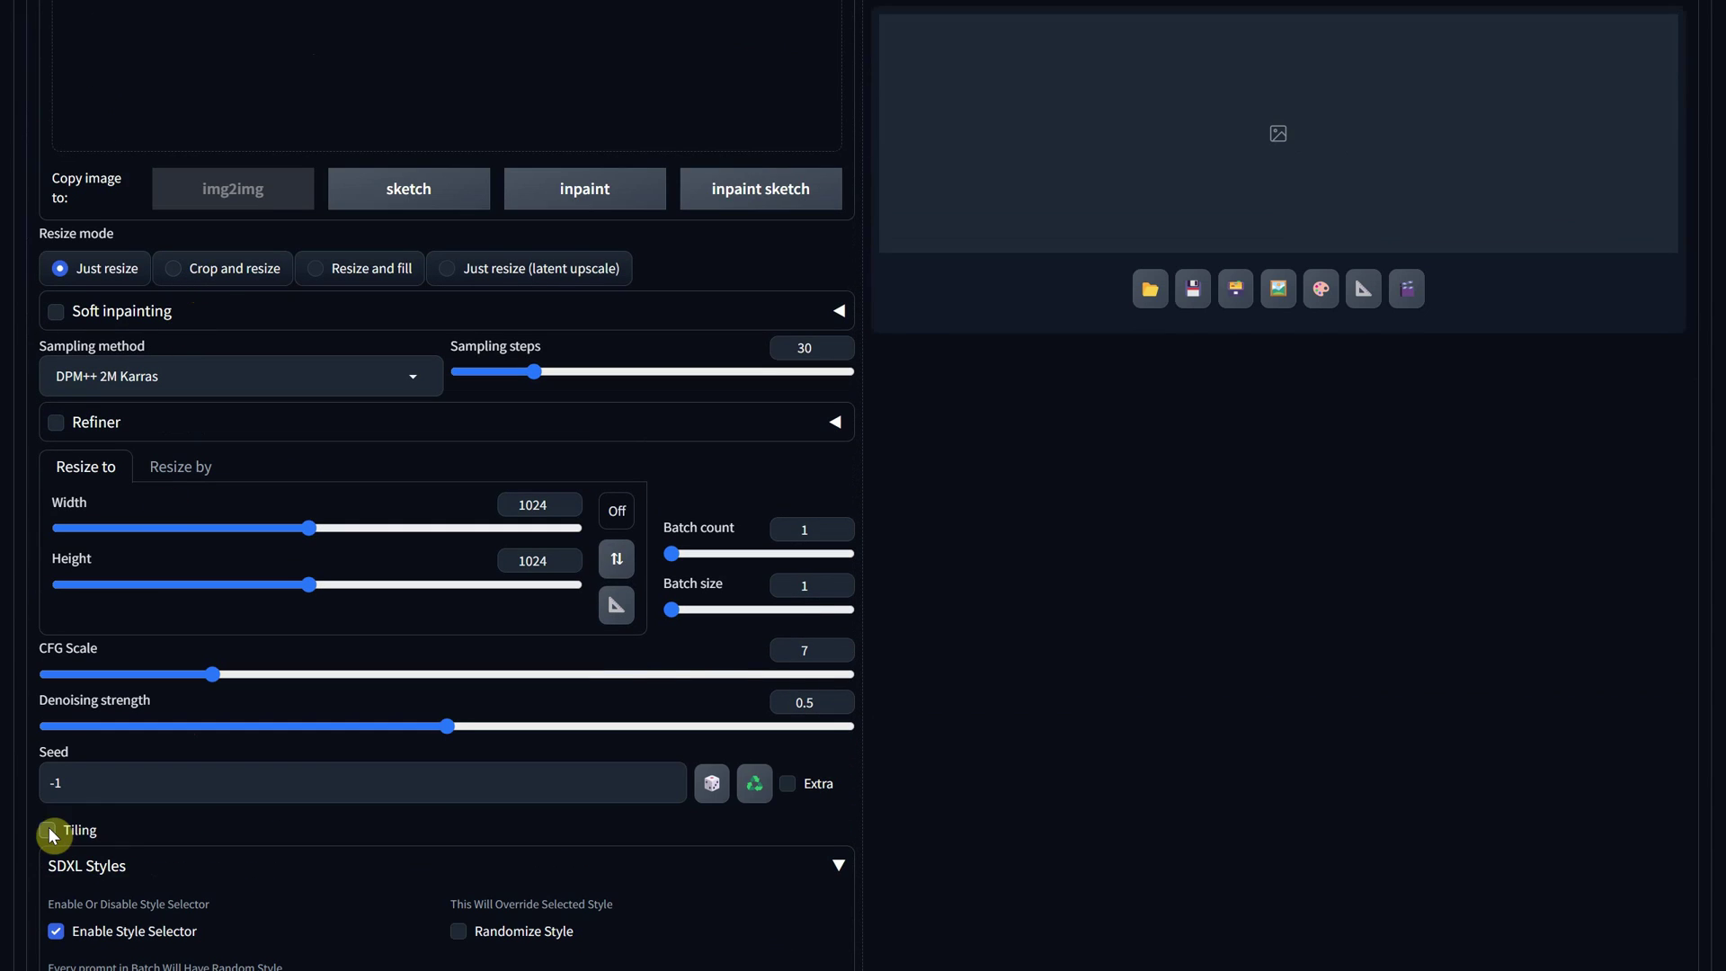
scroll(201, 443, up, 8)
Step: On txt2img, paste the prompt 'Seamless Pattern of peonies, minimalist, modern, dark background, watercolor art style'
click(47, 111)
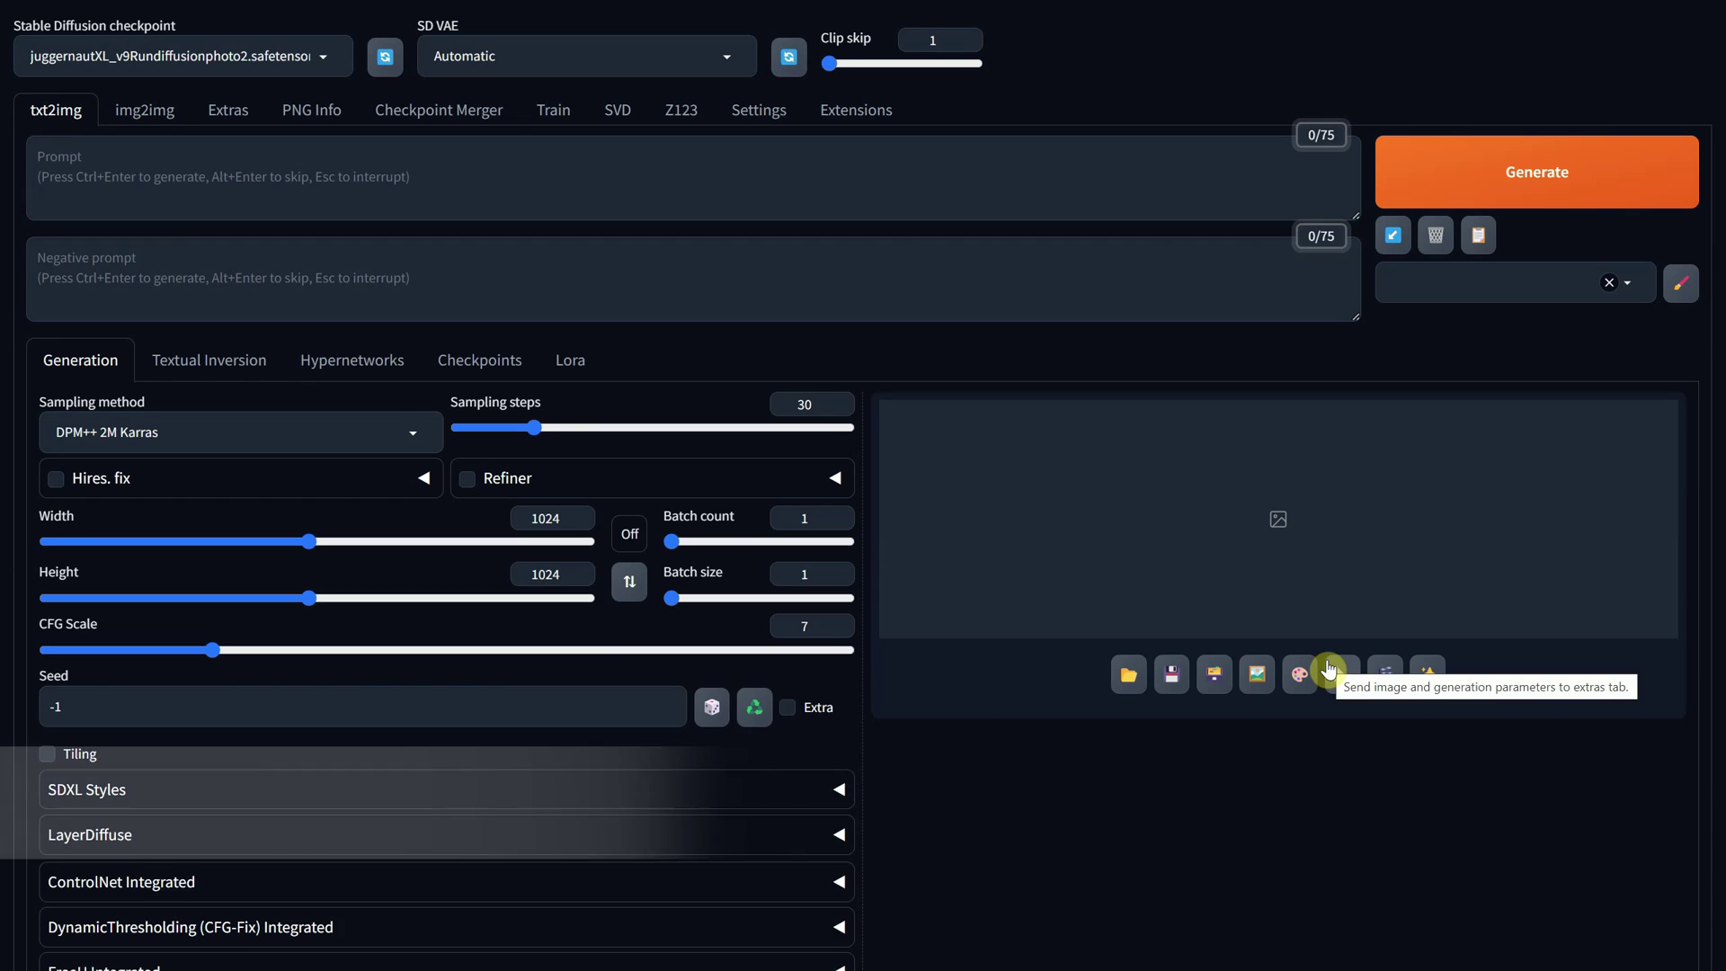
click(258, 153)
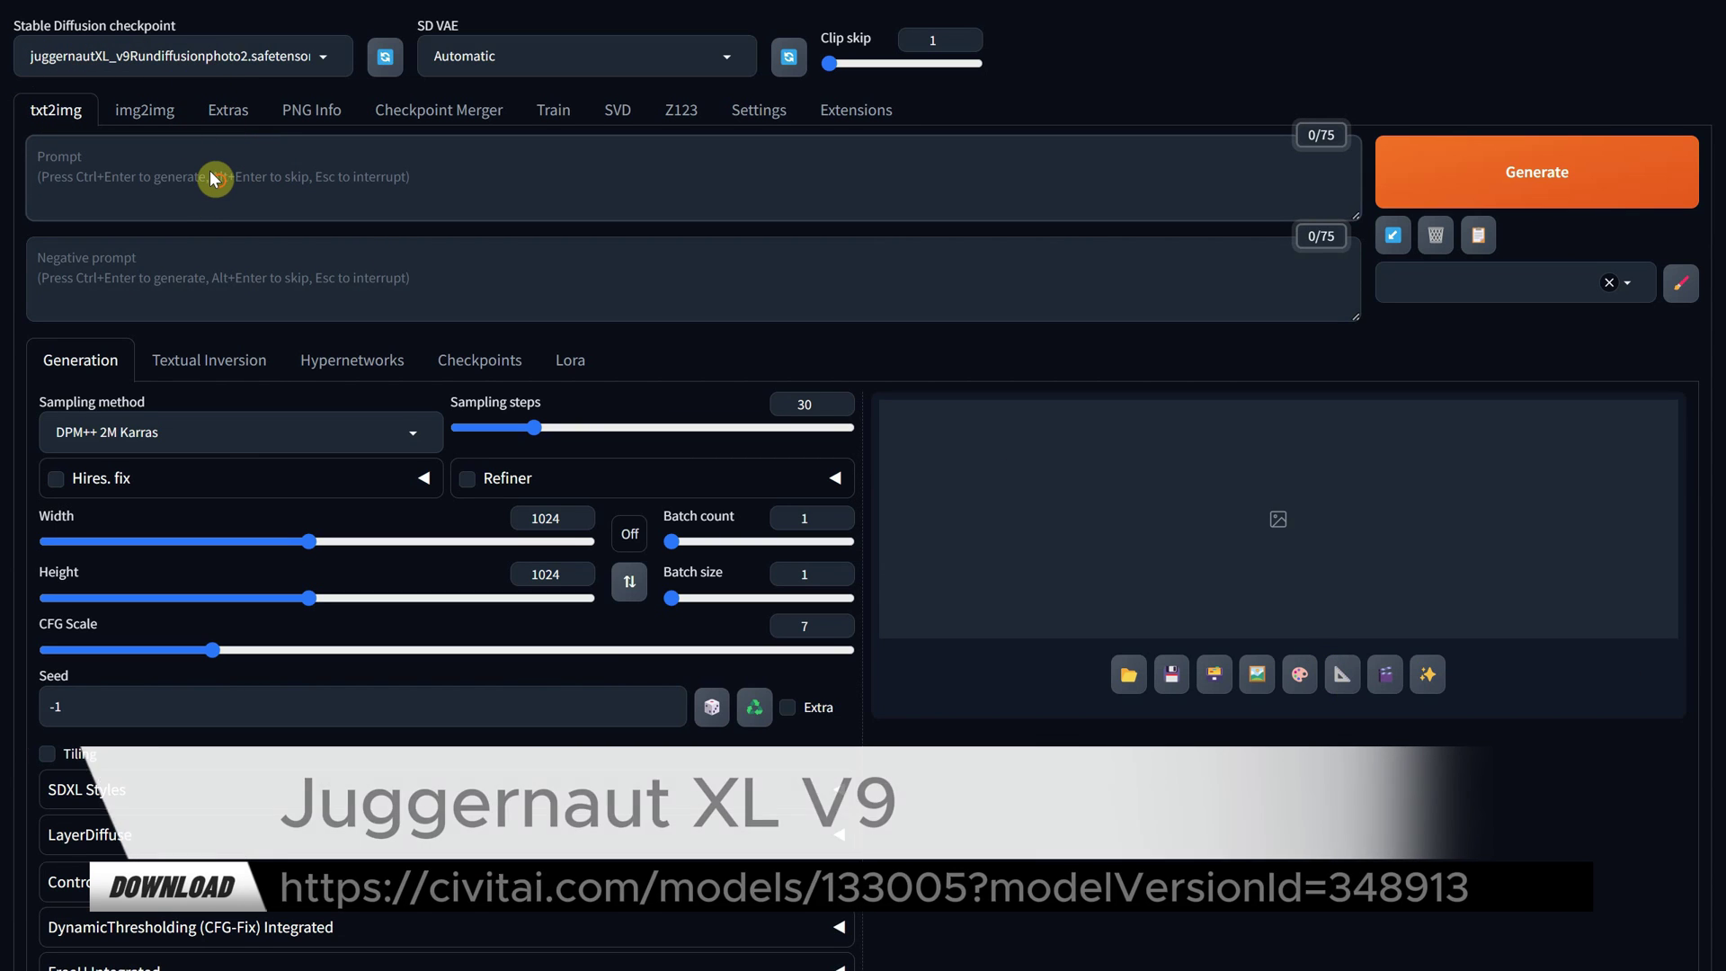
text(Seamless Pattern of peonies, minimalist, modern, dark background, watercolor art style)
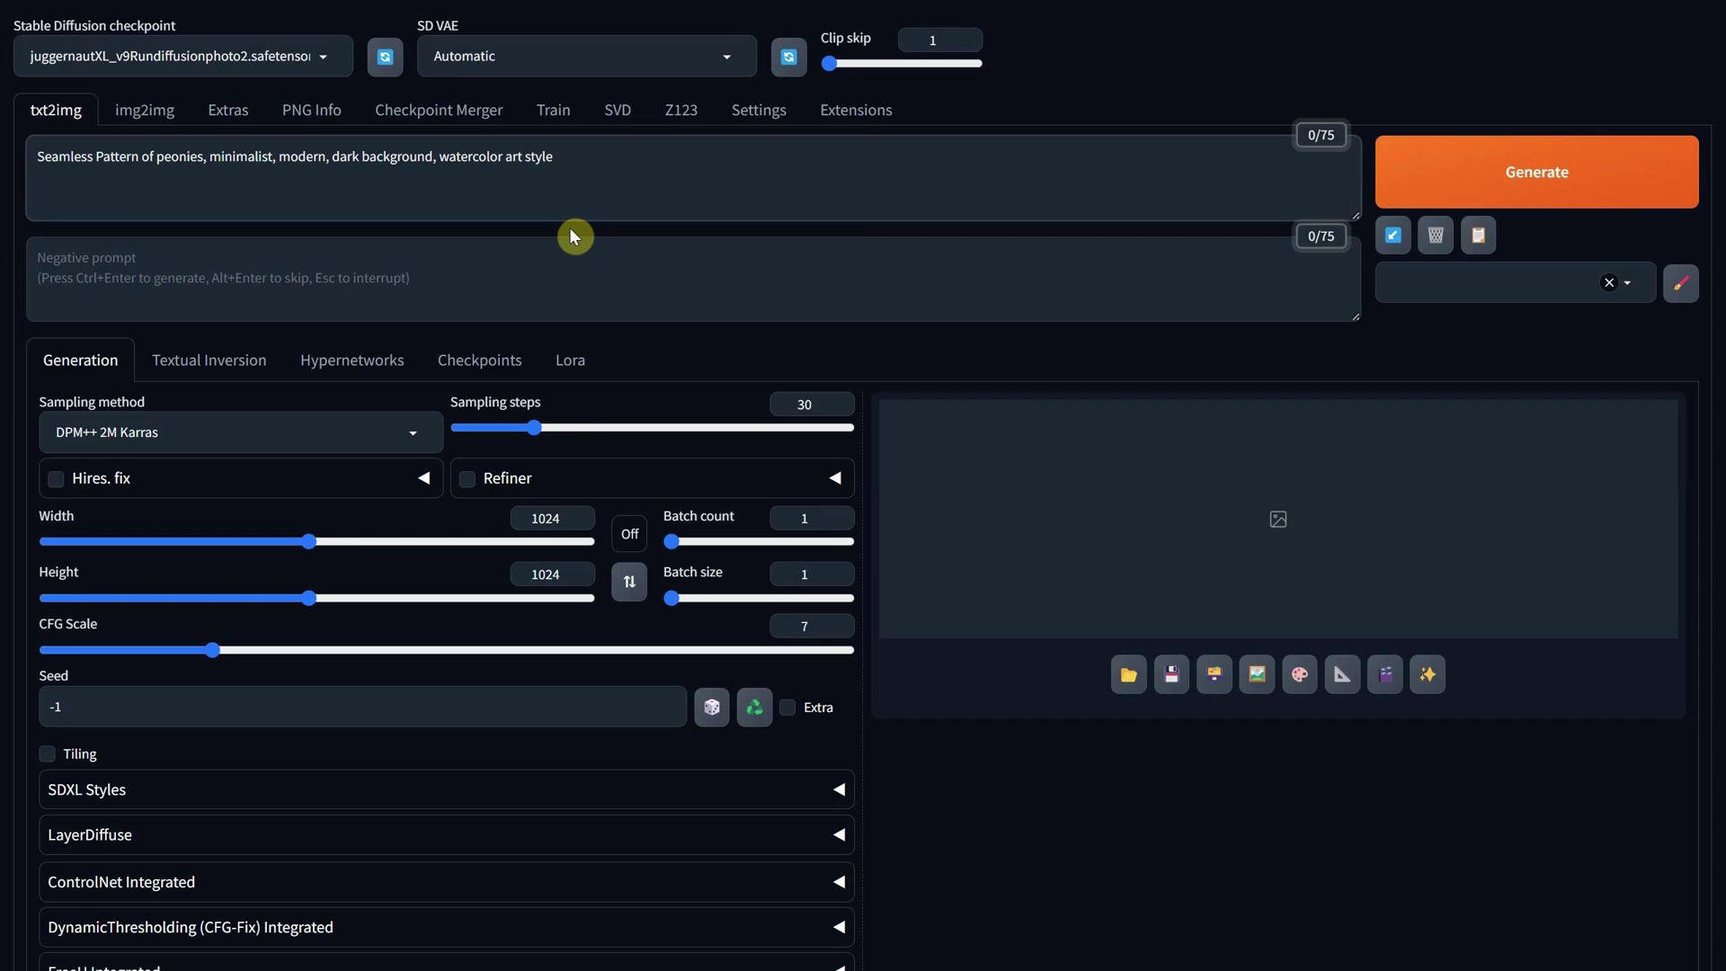
Step: Paste the negative prompt of unwanted qualities and turn on Tiling
click(477, 239)
text(worst quality, signature, watermark, unappealing, pixelated, grayscale, blurry, jpeg artifacts, low quality, lowres)
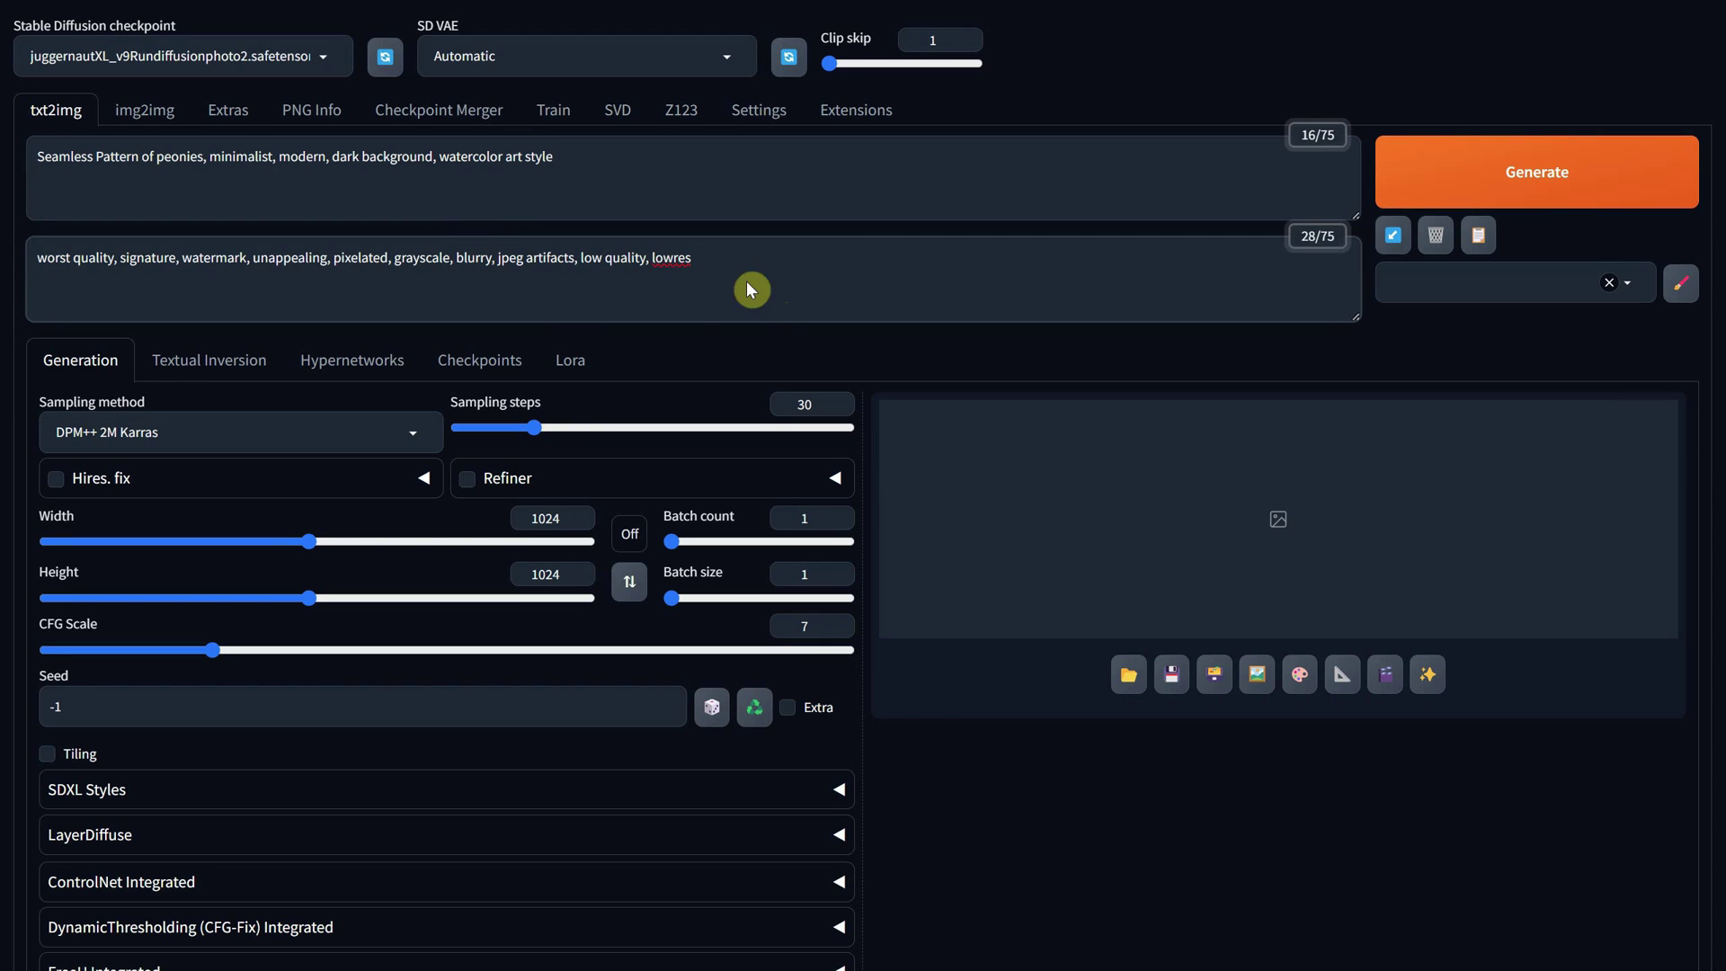
scroll(364, 397, down, 1)
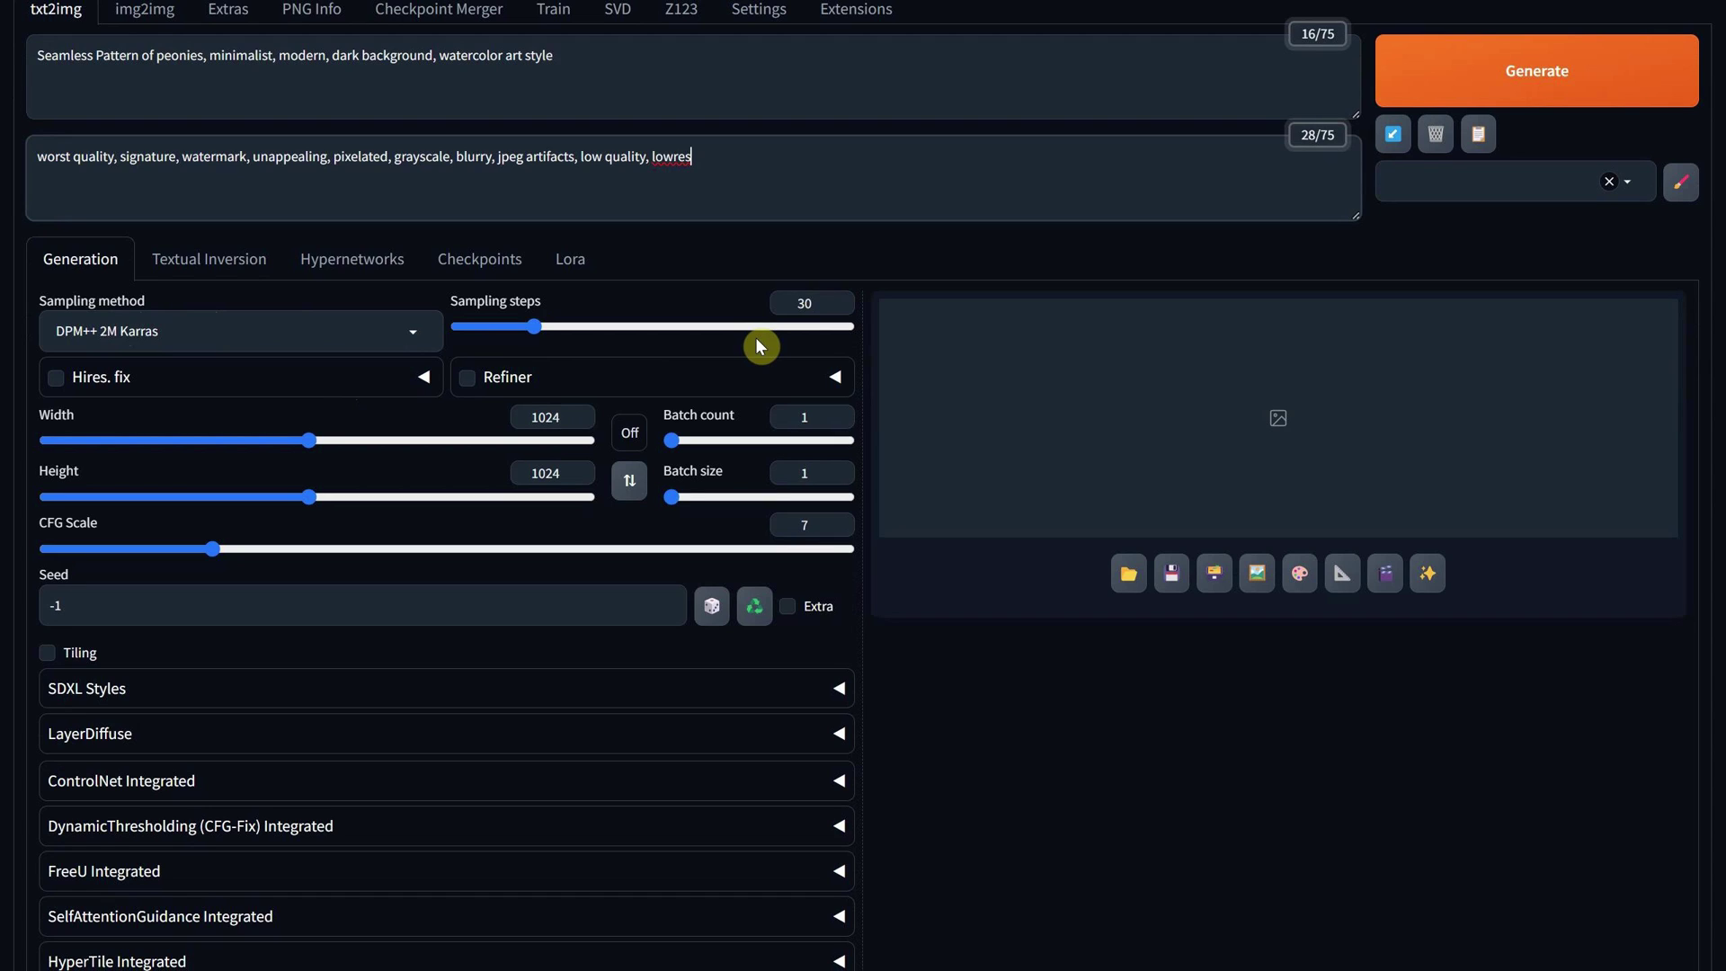
scroll(548, 421, down, 1)
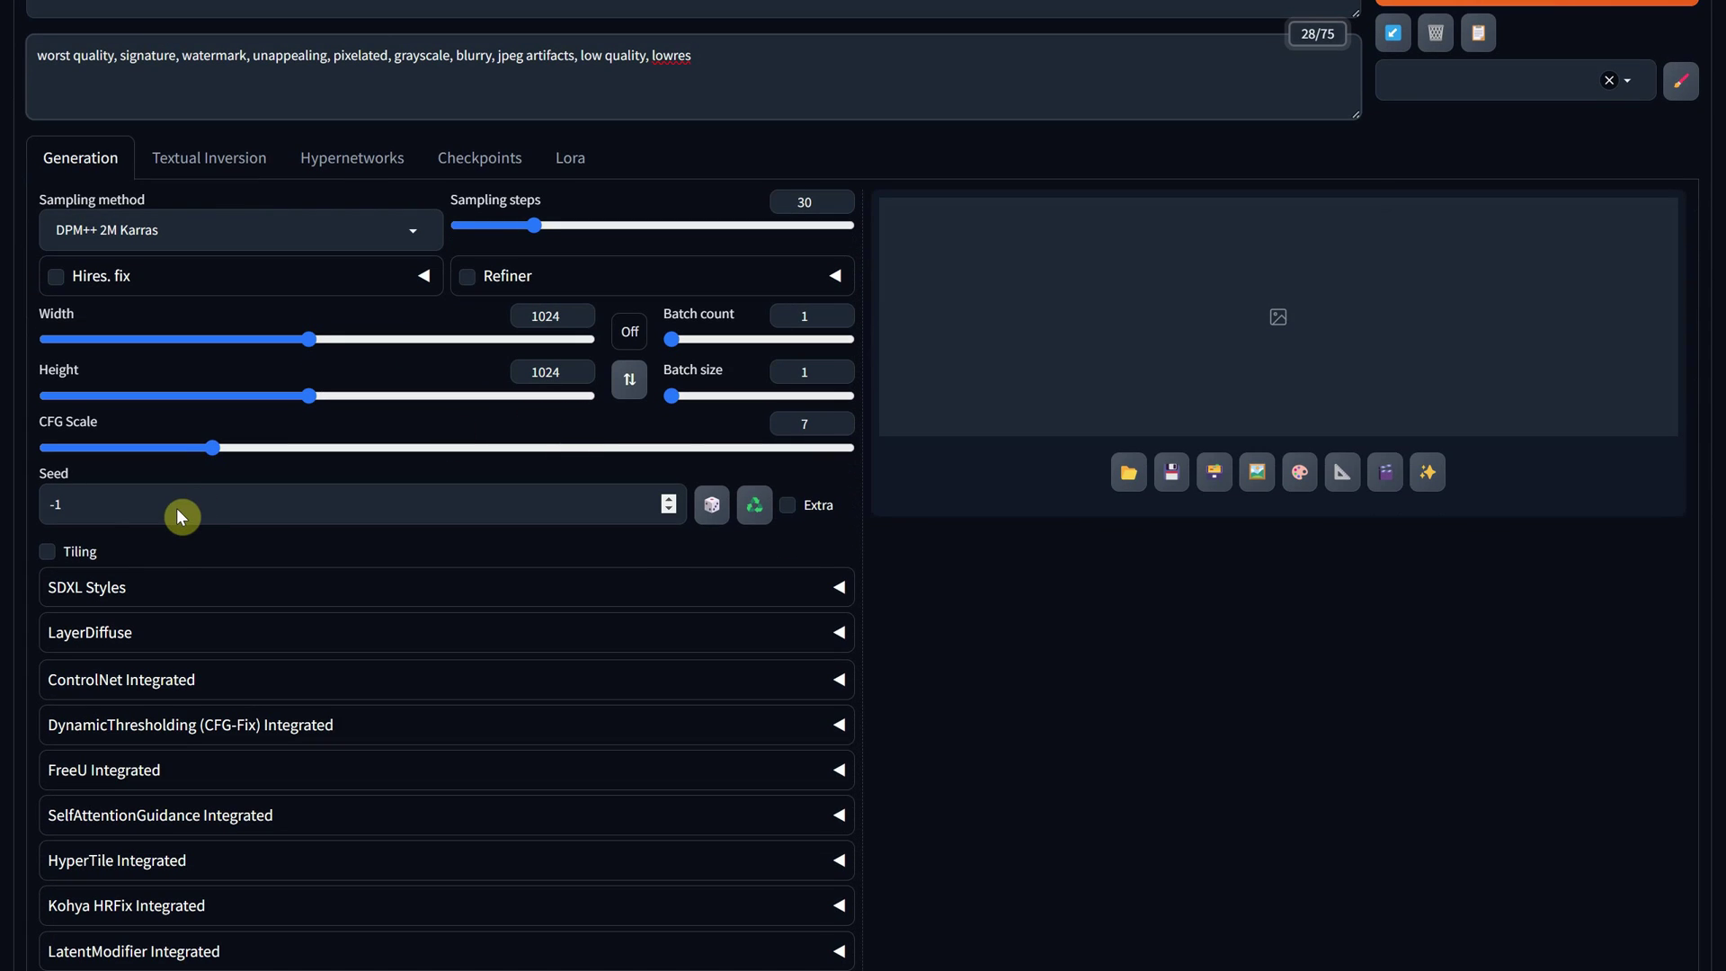
click(47, 552)
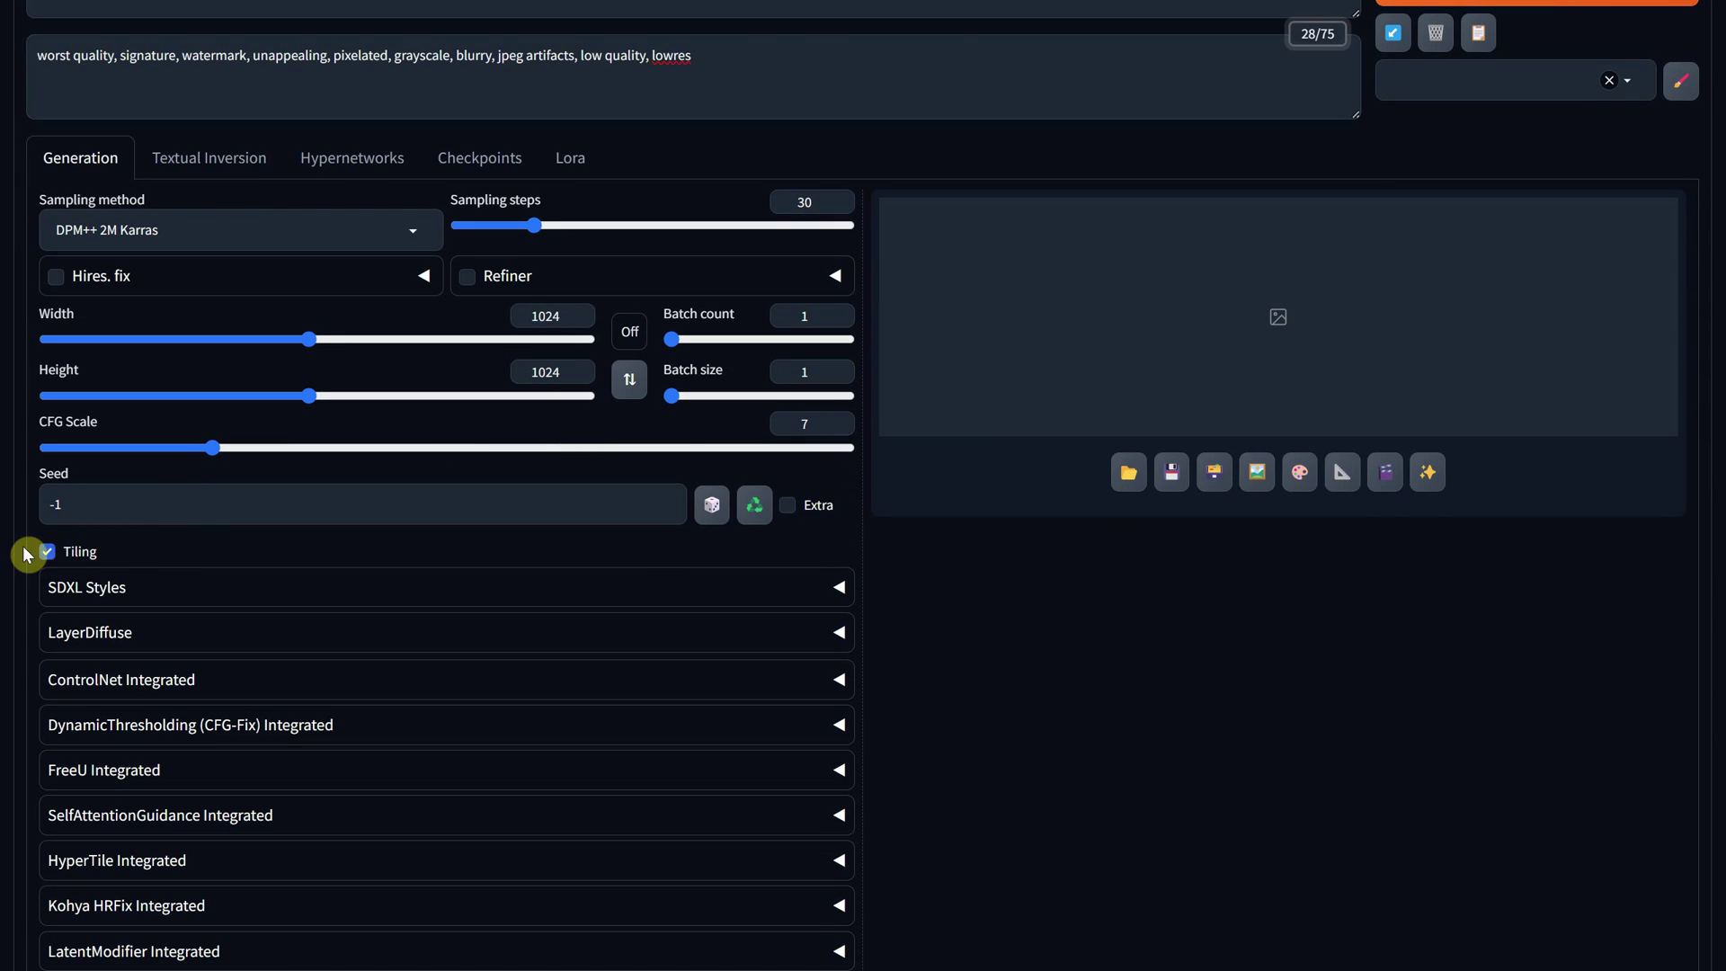
scroll(752, 419, up, 2)
Step: Generate the 1024×1024 peony pattern and check it in the tiled full-screen preview
click(1484, 171)
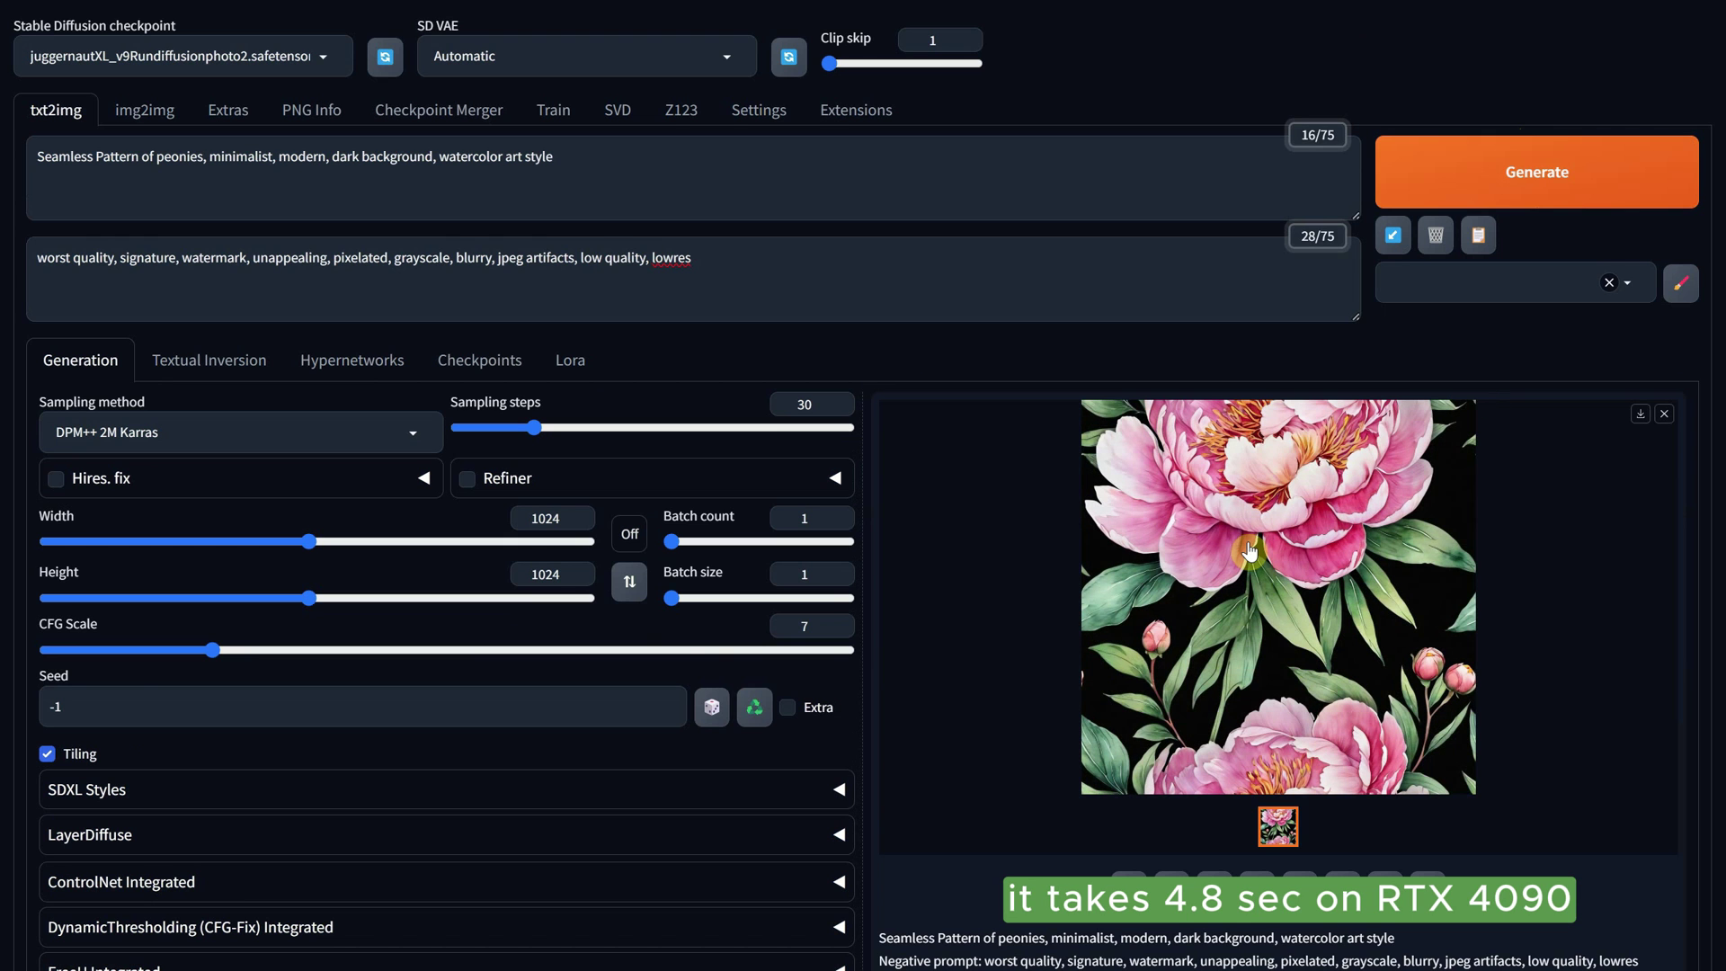
click(1252, 552)
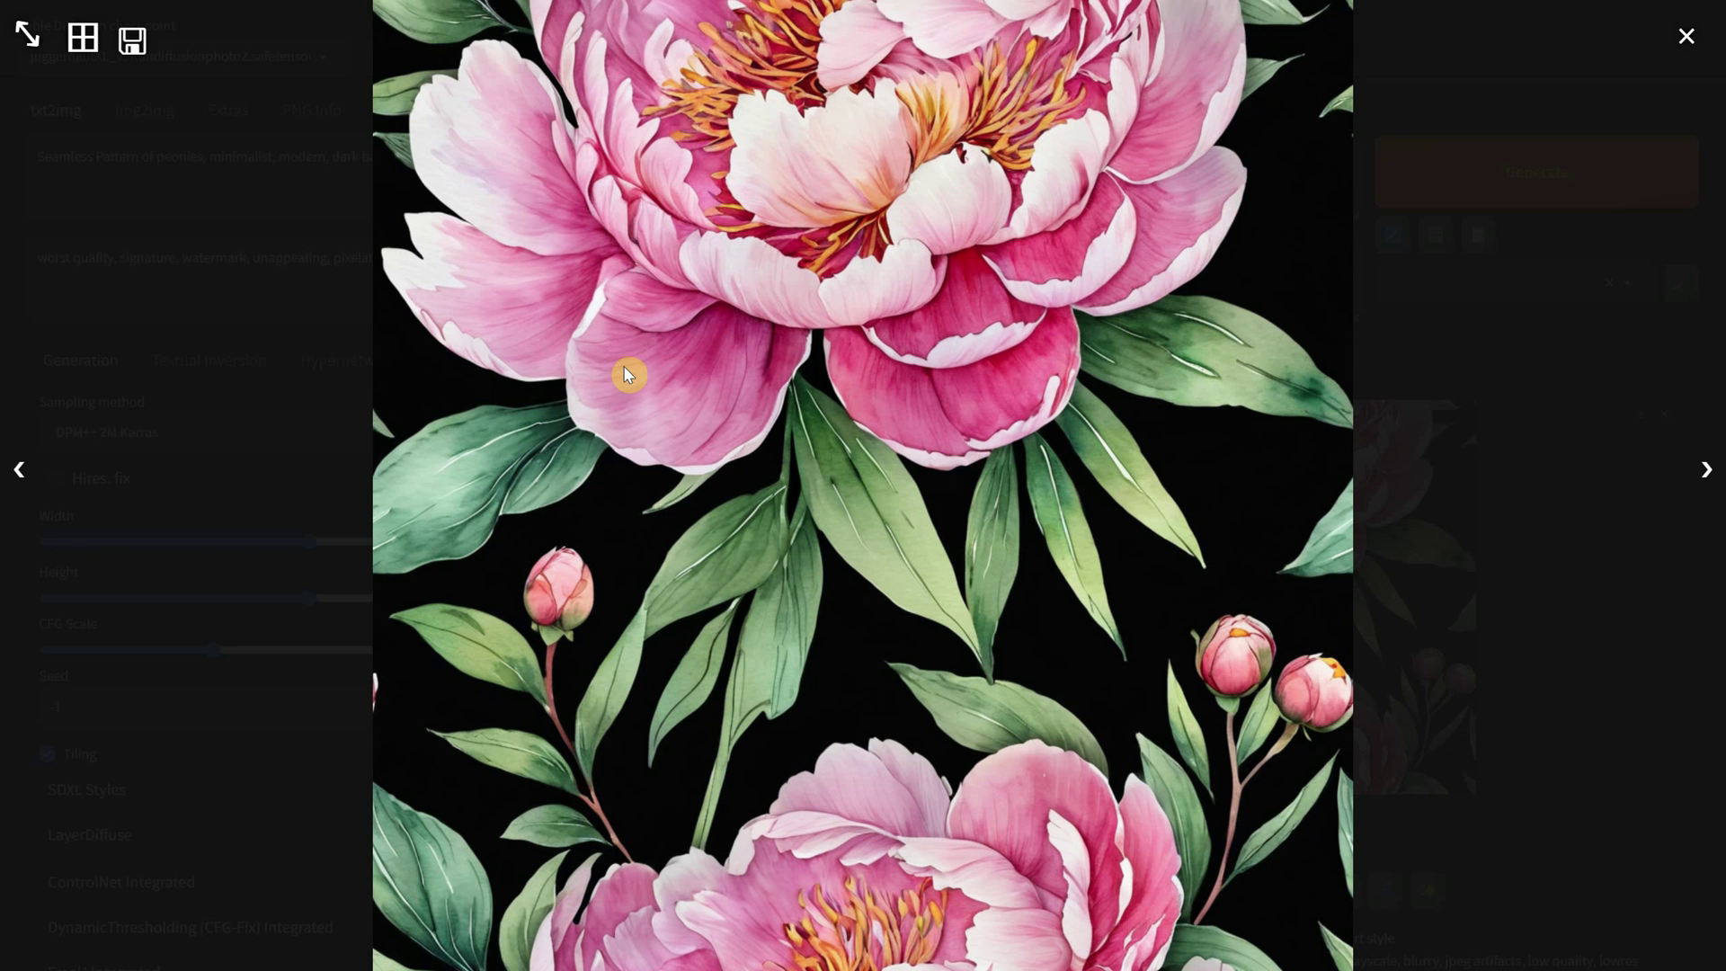
click(80, 42)
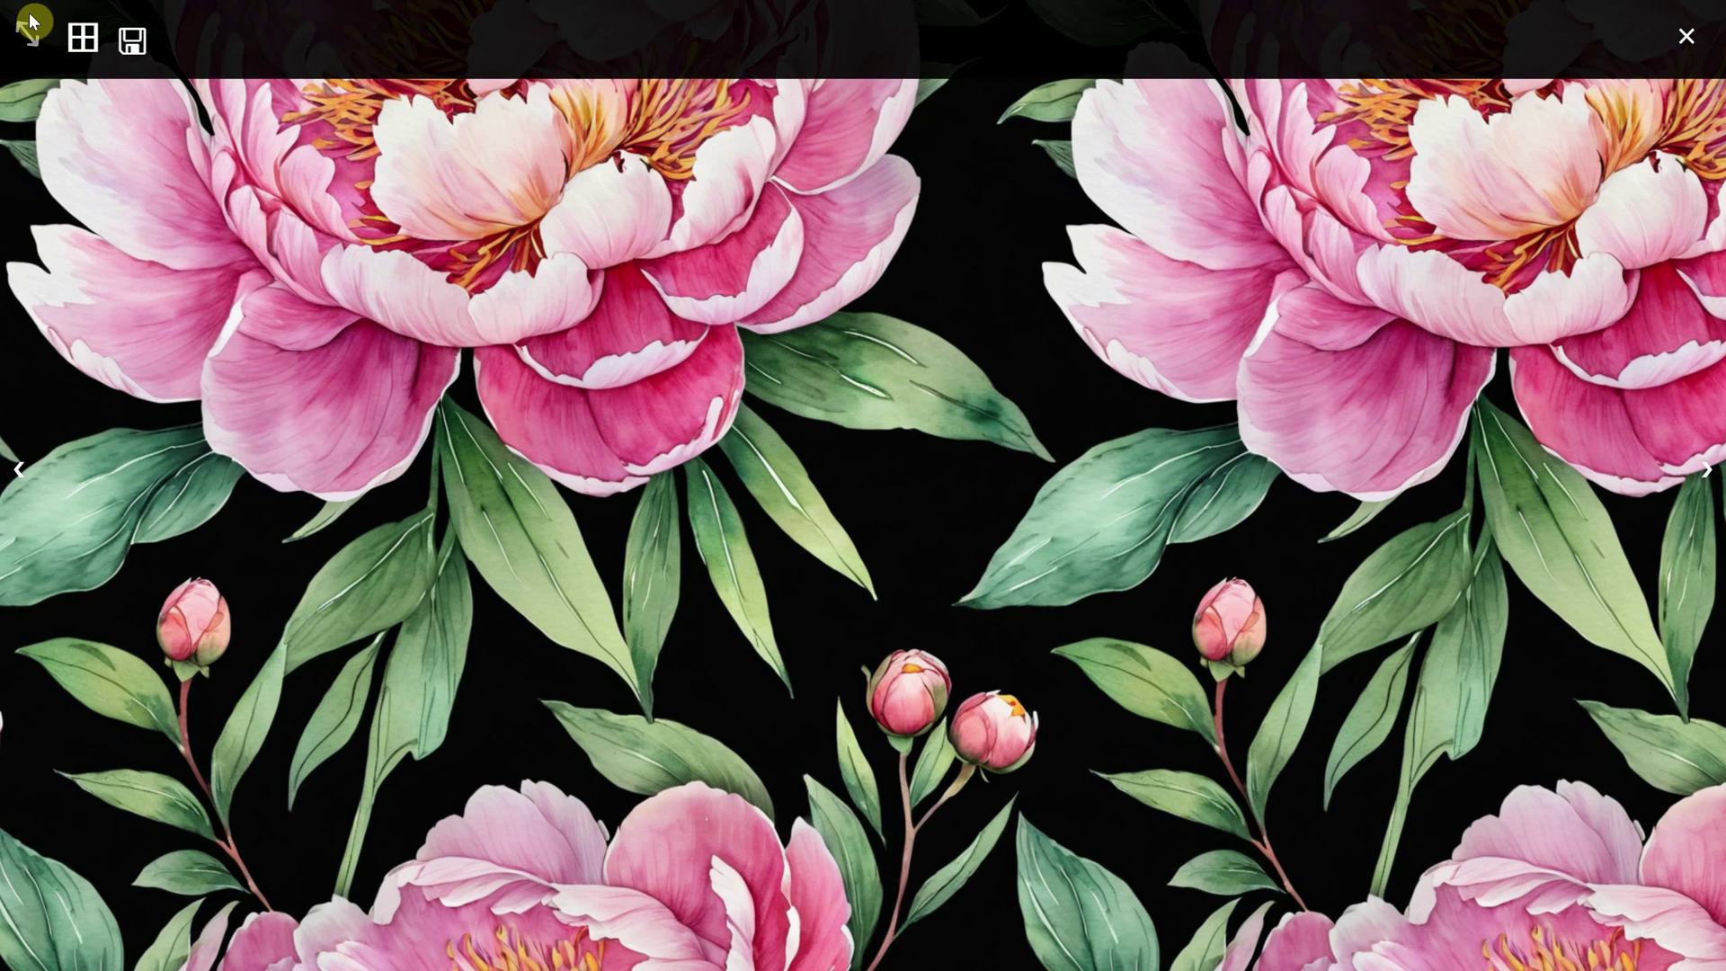
click(43, 45)
click(43, 45)
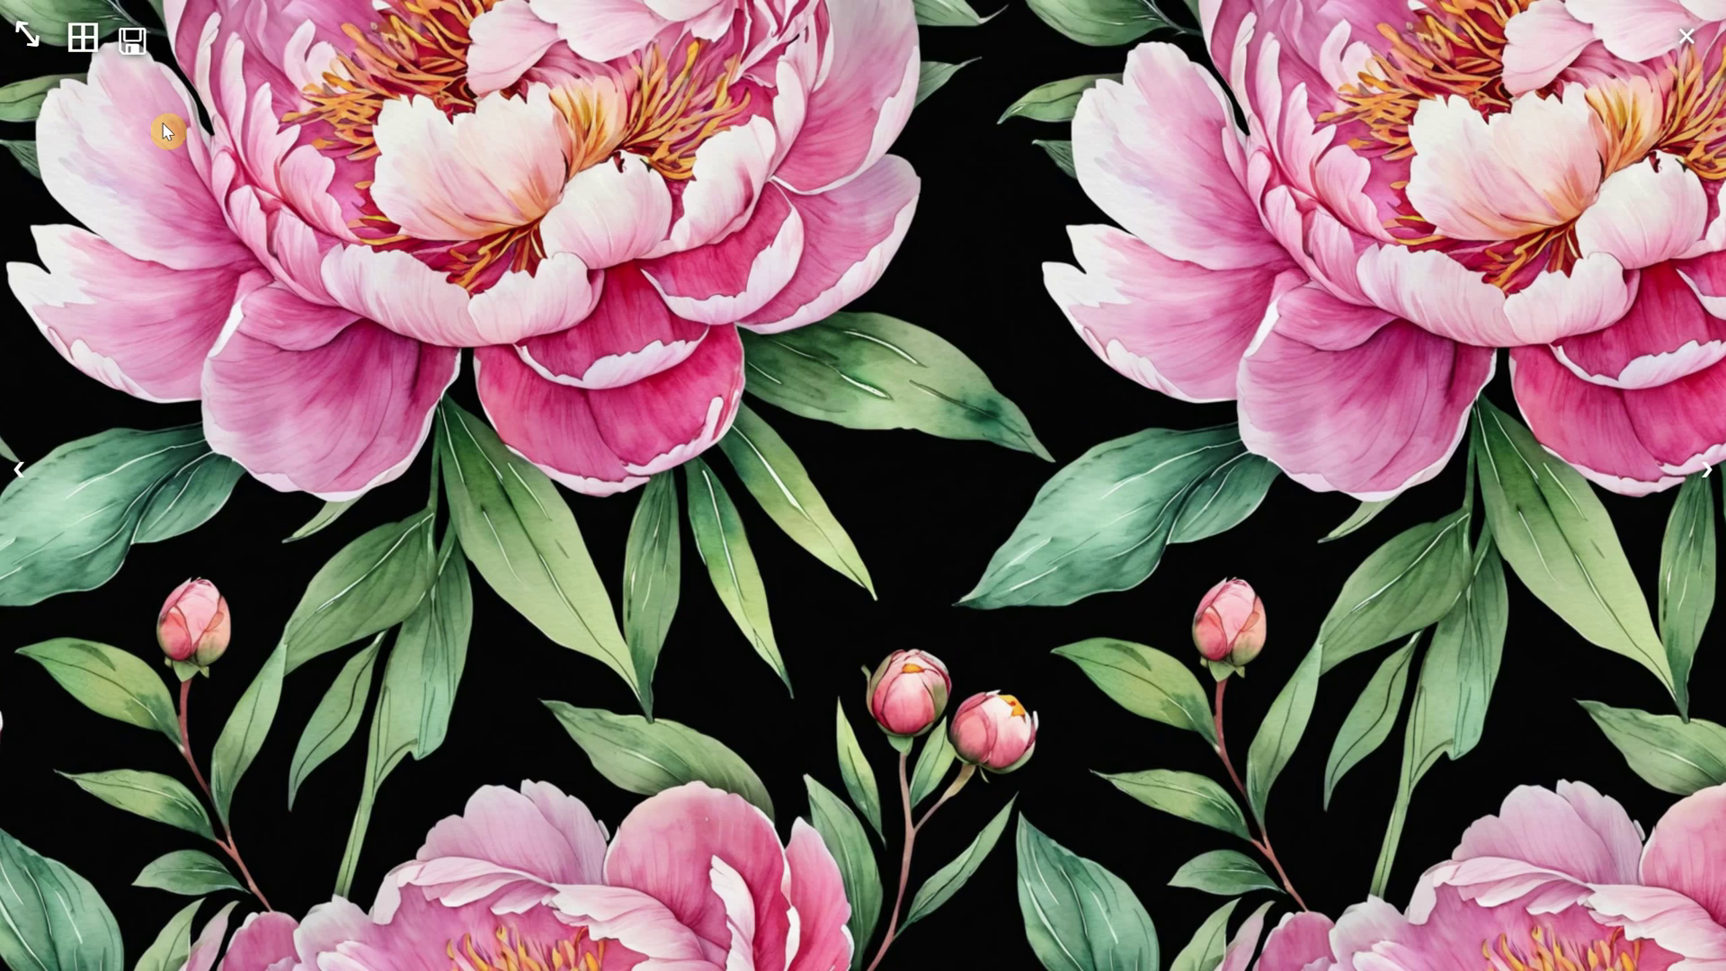
click(1685, 46)
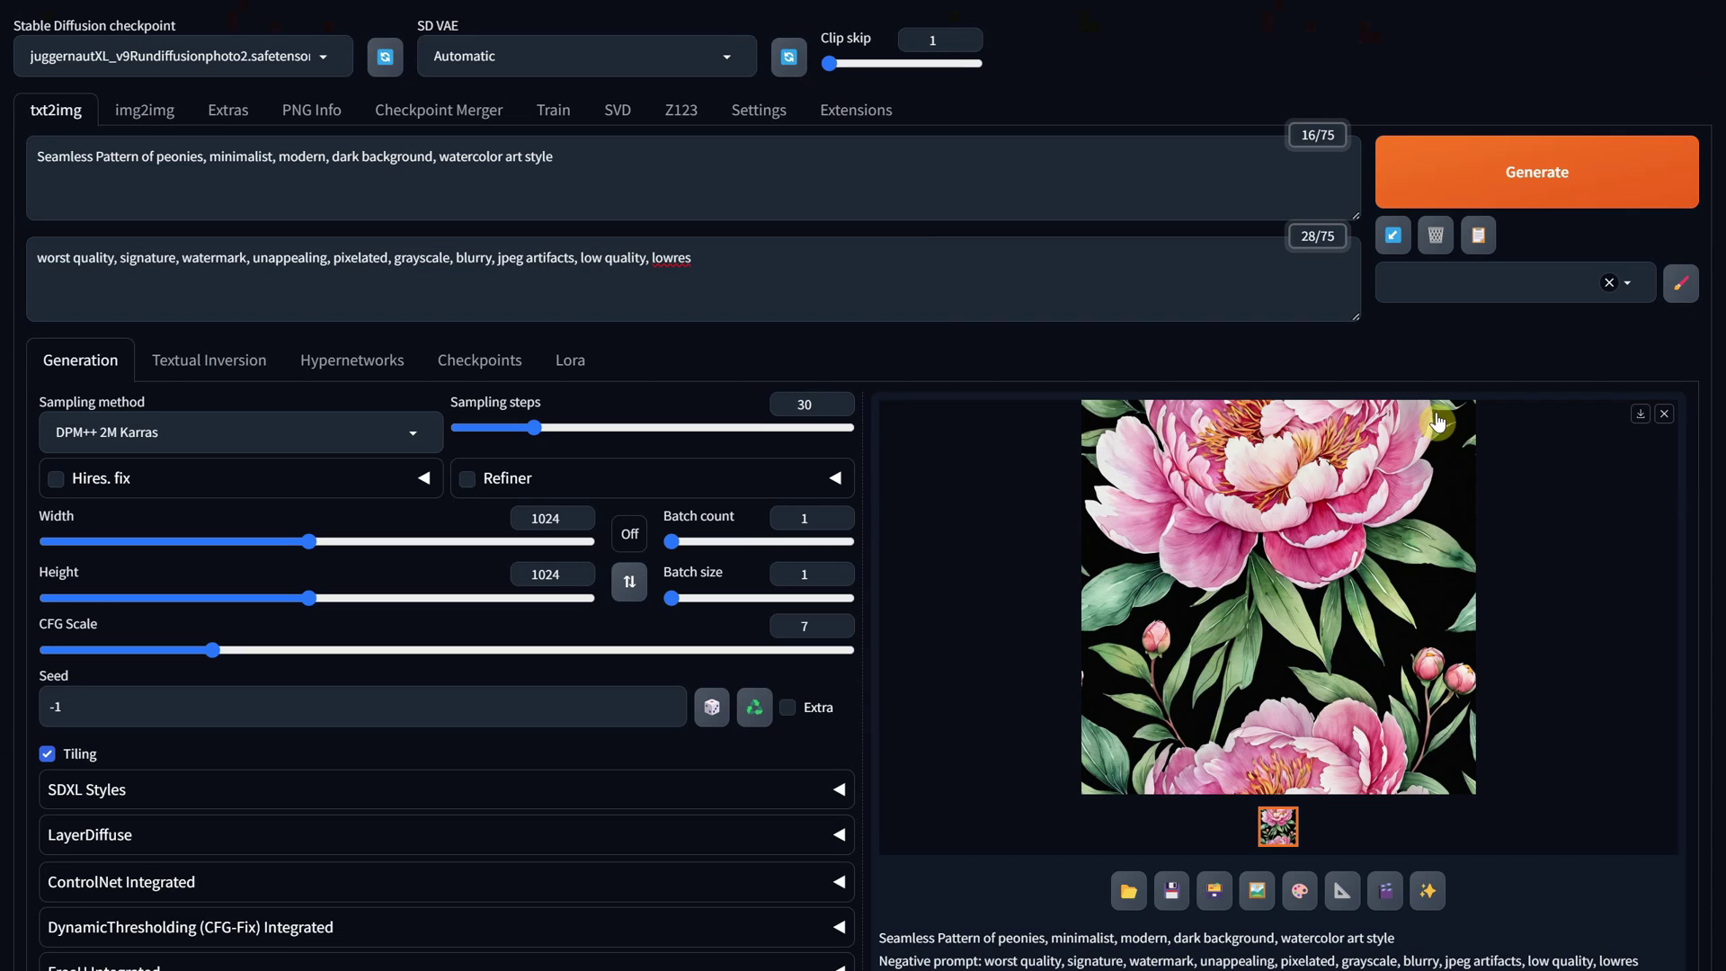
Step: Replace the prompt with the maple wood prompt, generate two textures and preview them tiled
click(431, 181)
key(ctrl+a)
text(texture photo of clean simple maple wood)
key(ctrl+Return)
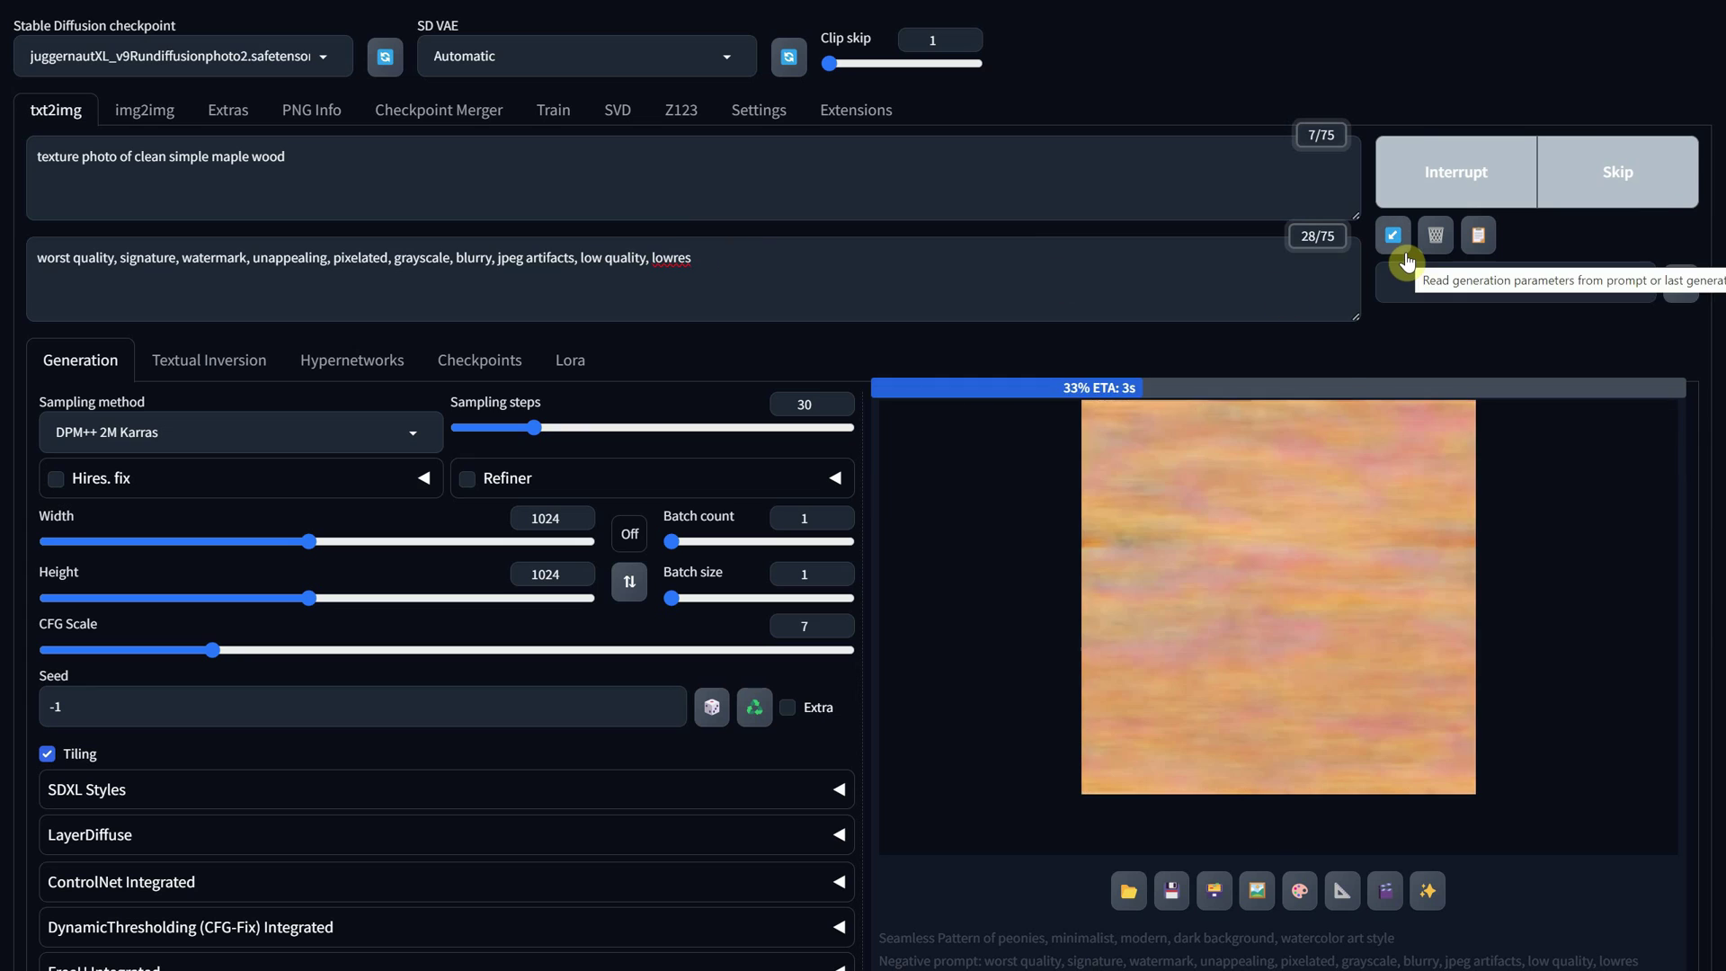
click(1460, 176)
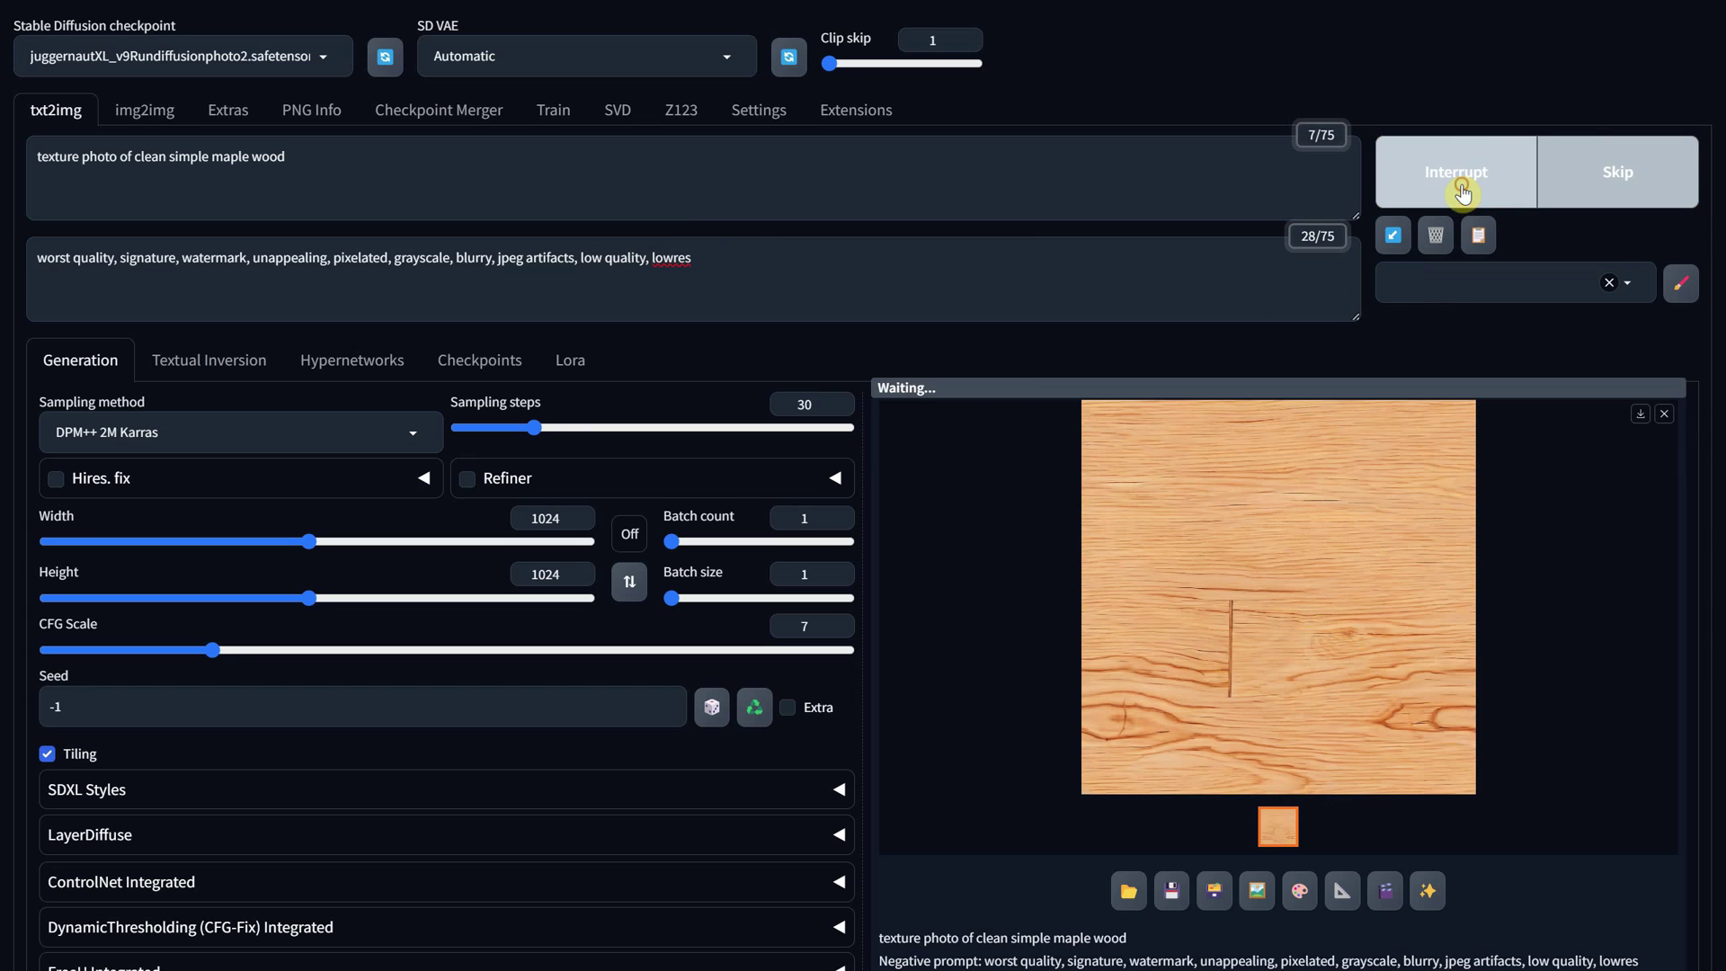
click(1295, 620)
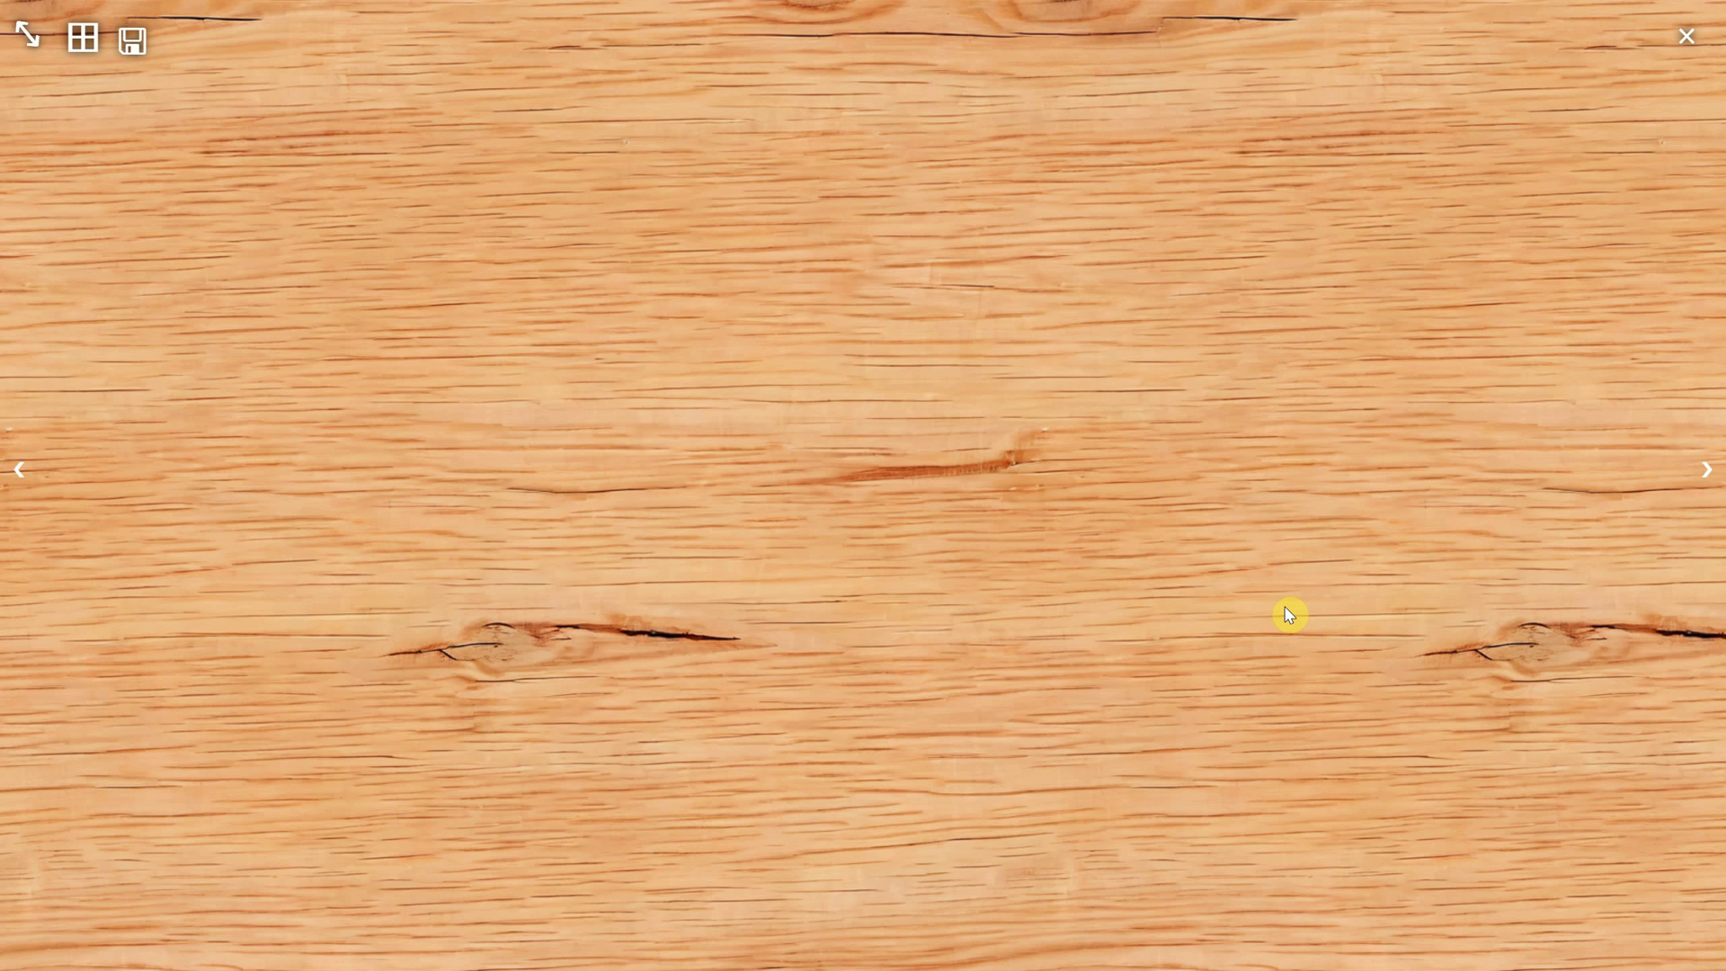
click(1686, 36)
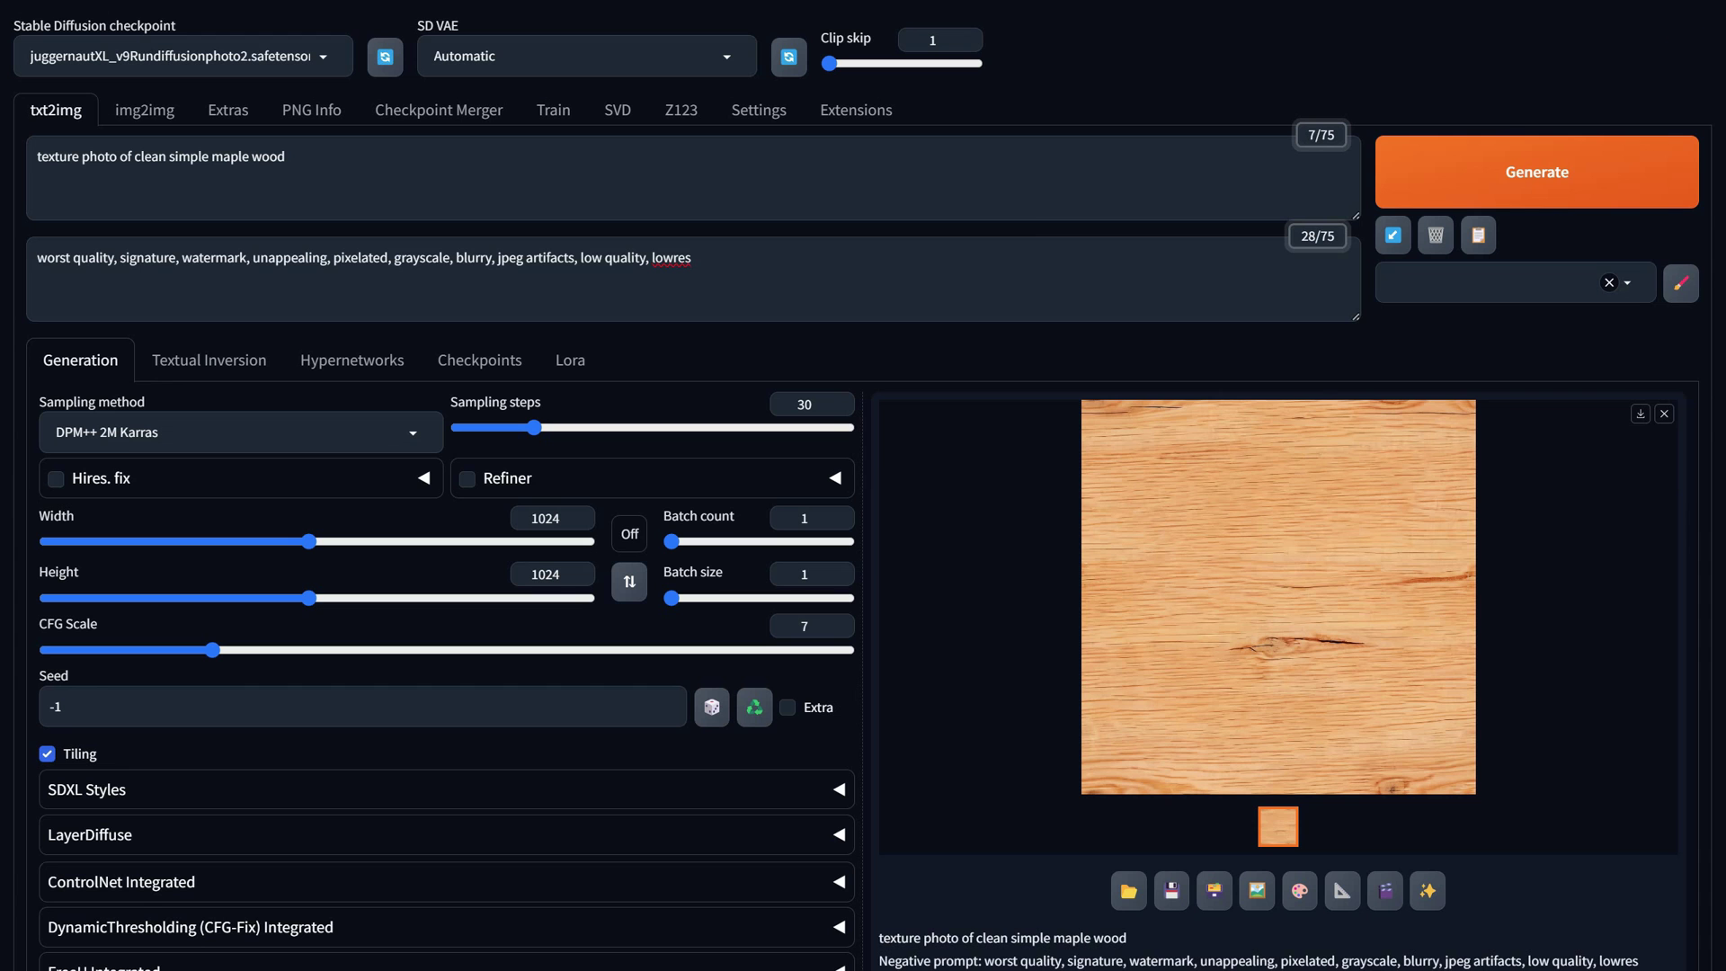
Step: Swap in the glossy 3D flower render prompt, generate it and preview it tiled
click(770, 163)
key(ctrl+a)
text(A stunning 3D render featuring glossy organic forms resembling fluid blooms, black background, with smooth surfaces and vibrant colors that evoke the beauty and elegance of blossoming flowers)
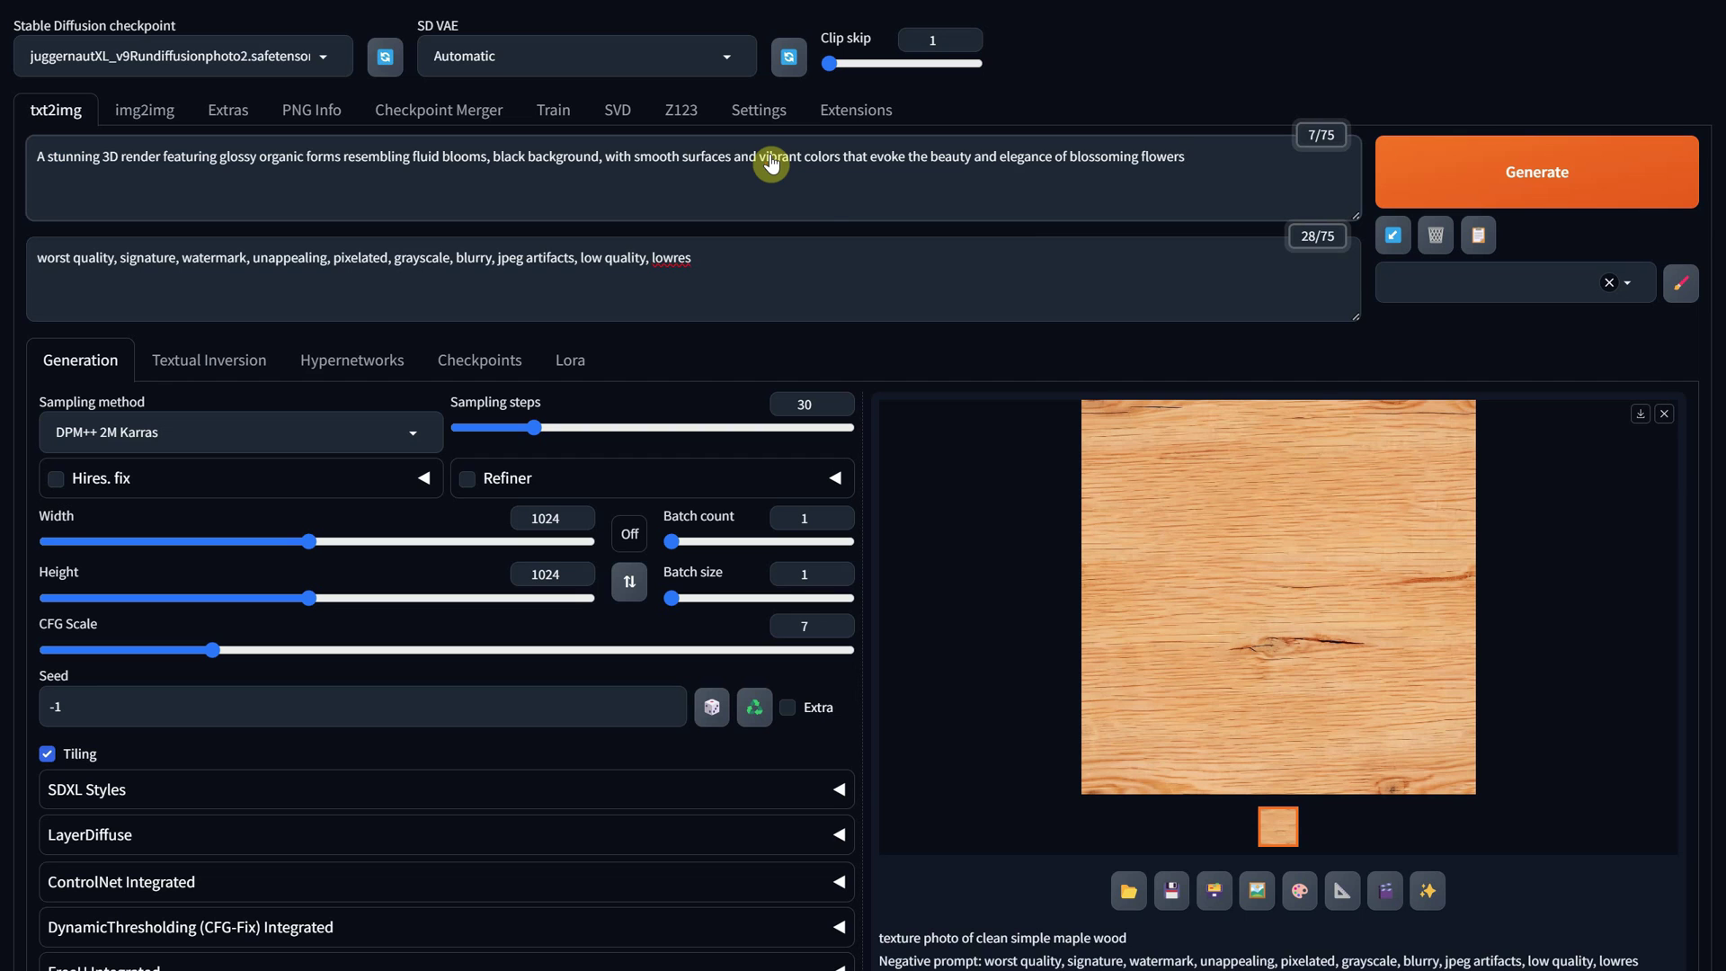
click(1429, 180)
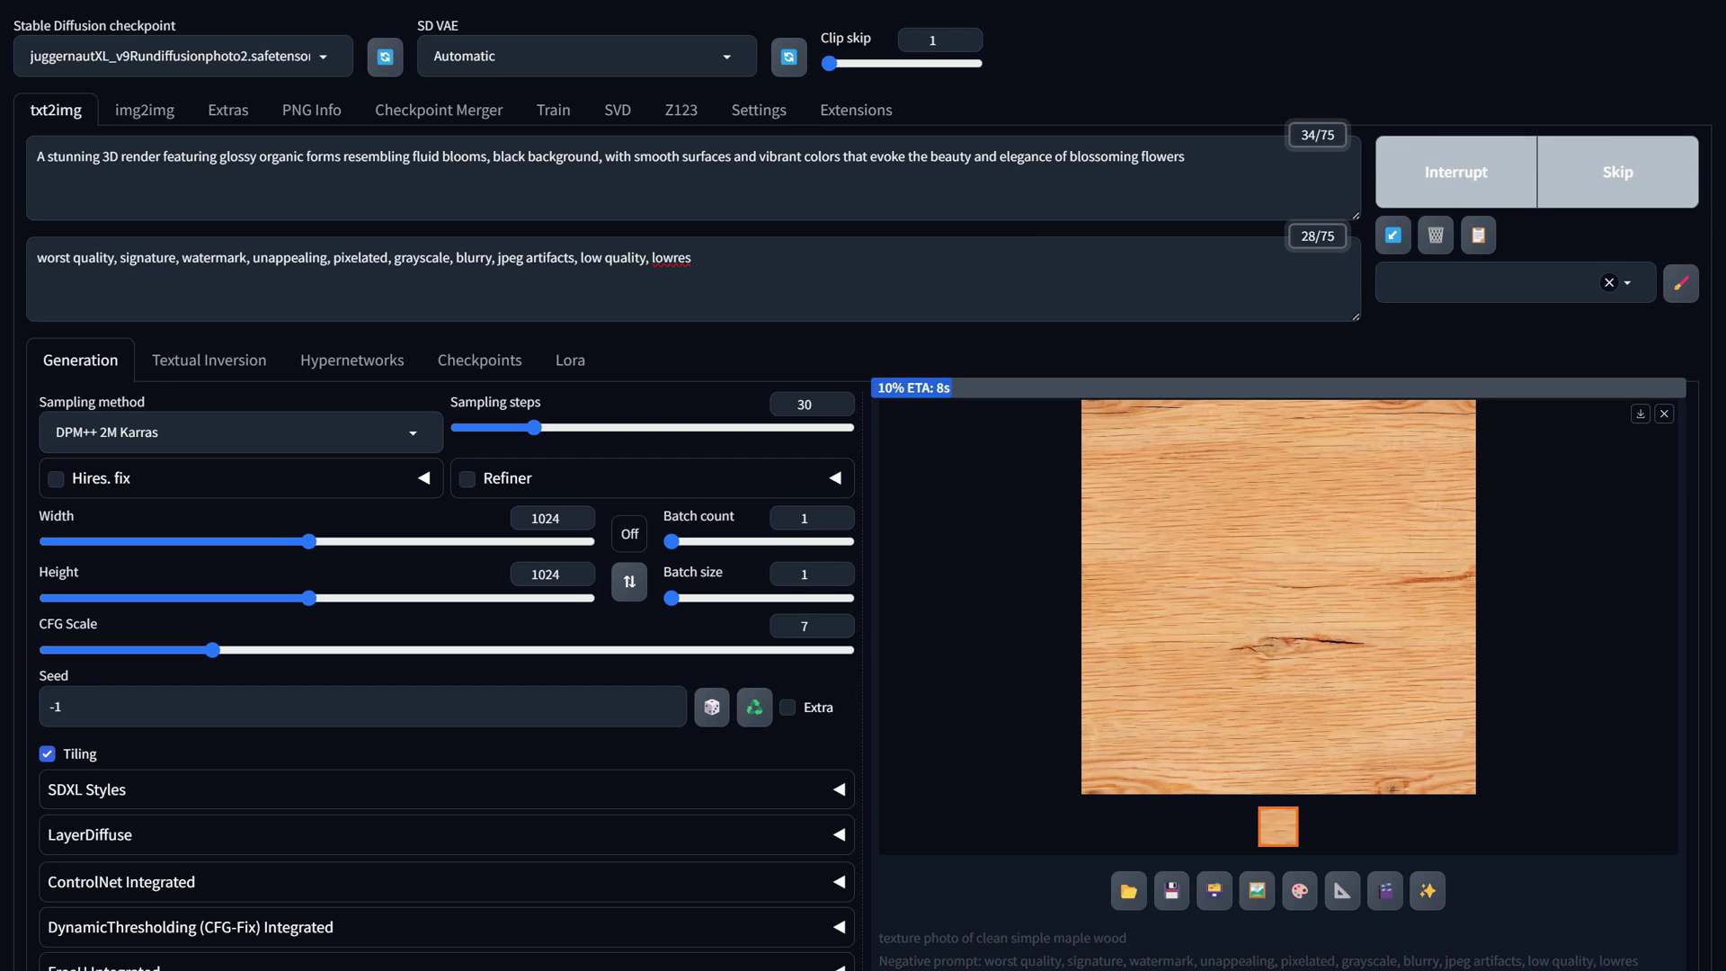
click(1245, 608)
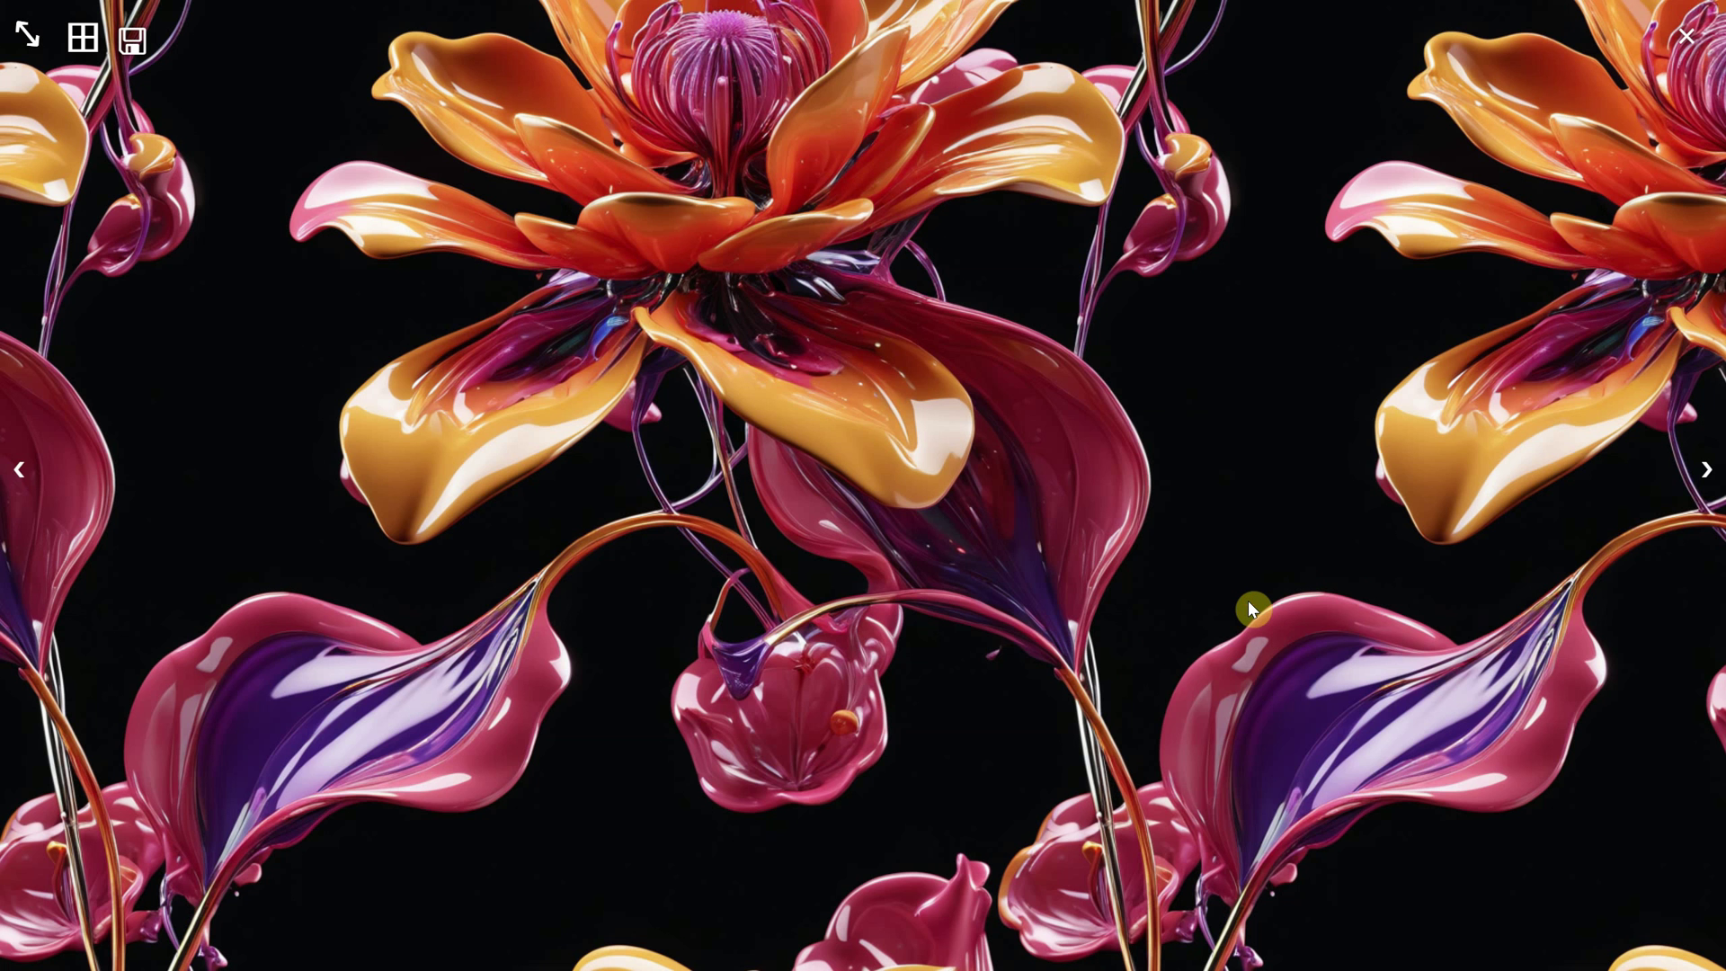
click(411, 161)
click(971, 177)
key(ctrl+a)
Step: Paste the sci-fi mech-factory wall prompt, generate it and check the tiled full-screen preview
text(A gritty 3D sci-fi wall texture depicting the interior of a mech factory, with rugged metal surfaces, industrial machinery, and intricate mechanical components, evoking the atmosphere of a bustling industrial complex where giant robots are manufactured, unreal engine game texture)
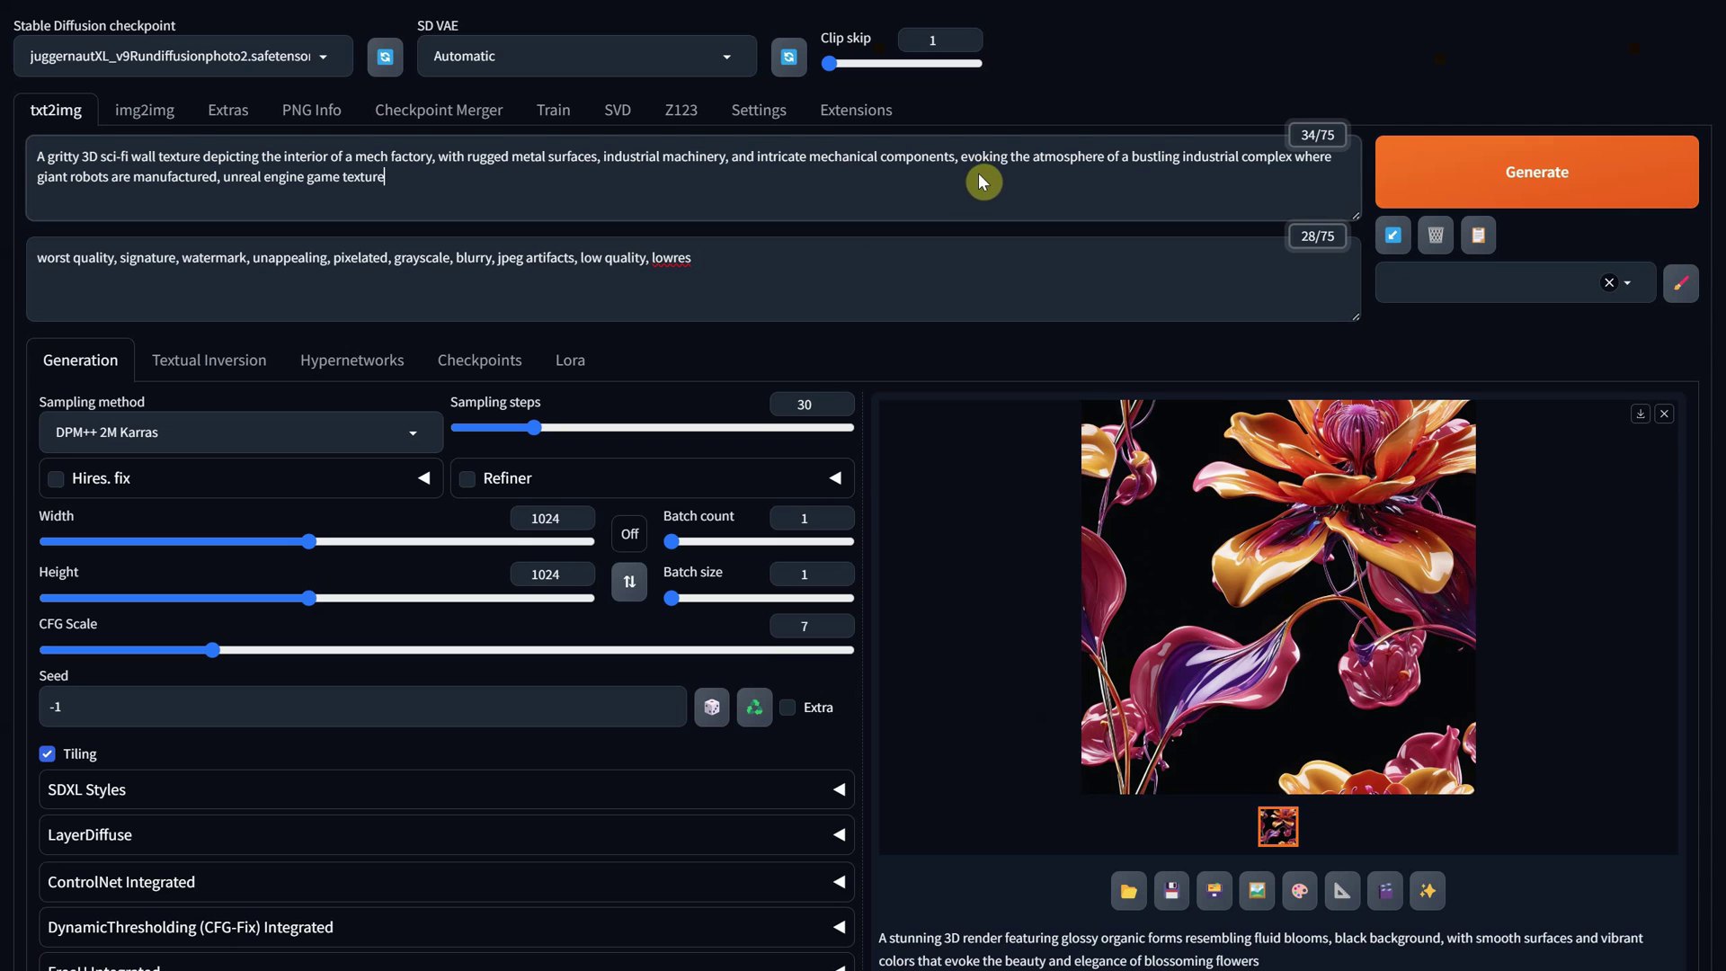
click(1429, 174)
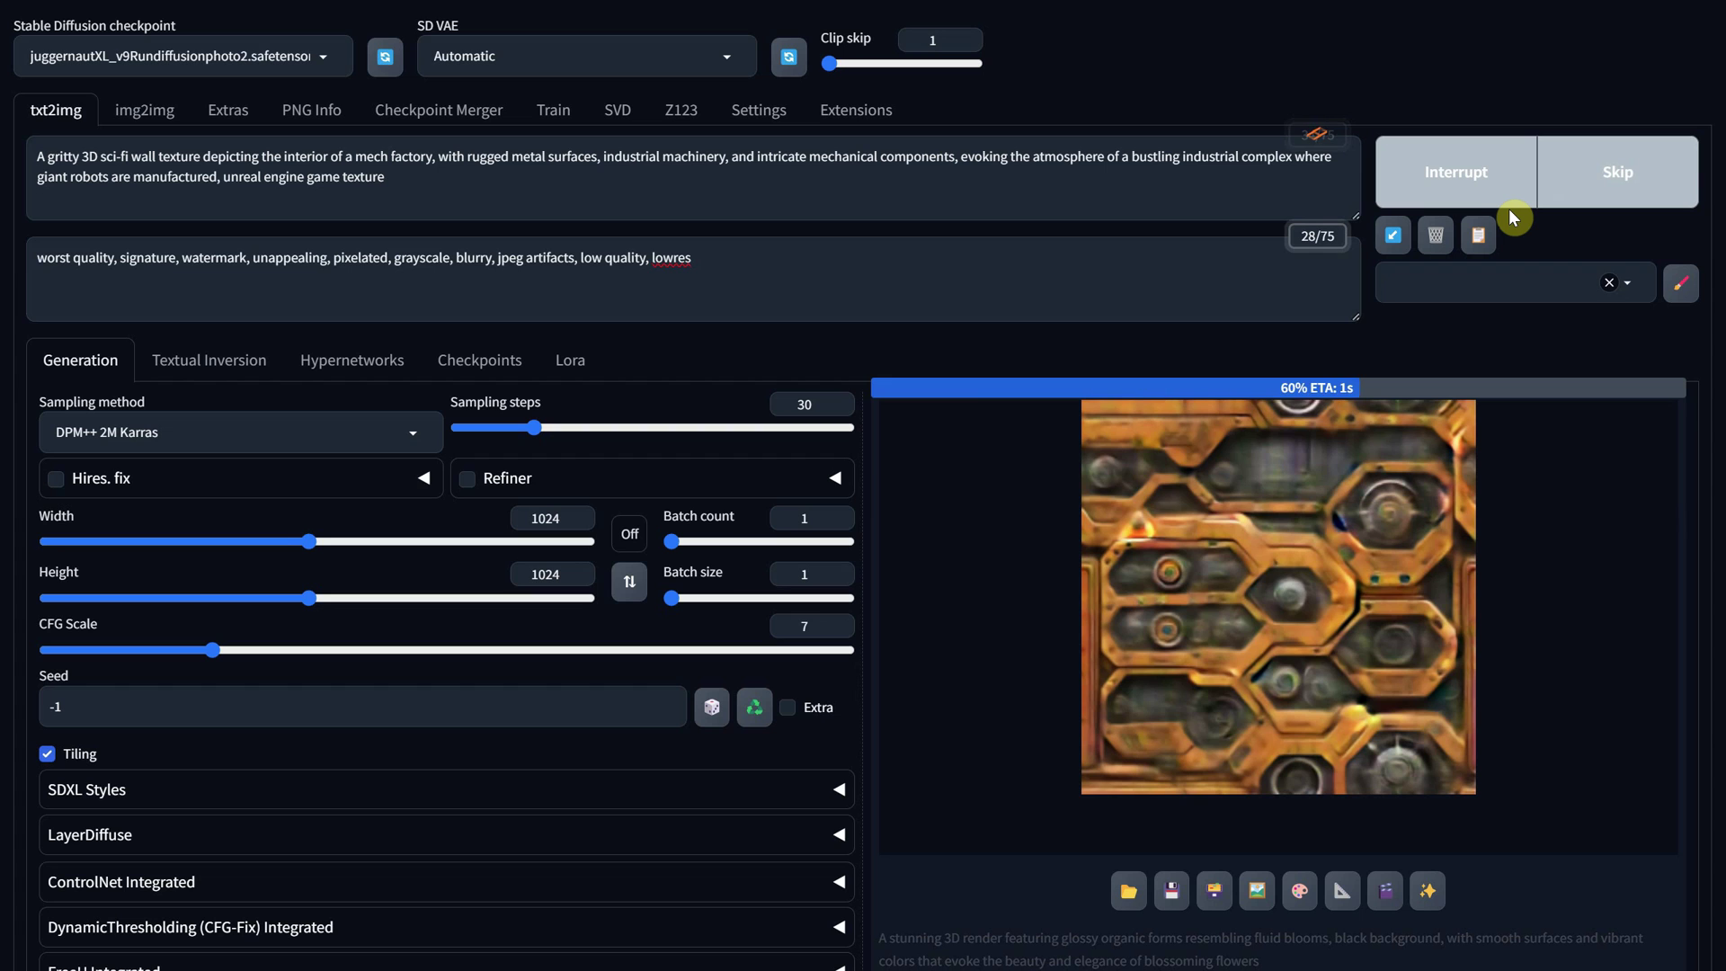
click(1365, 535)
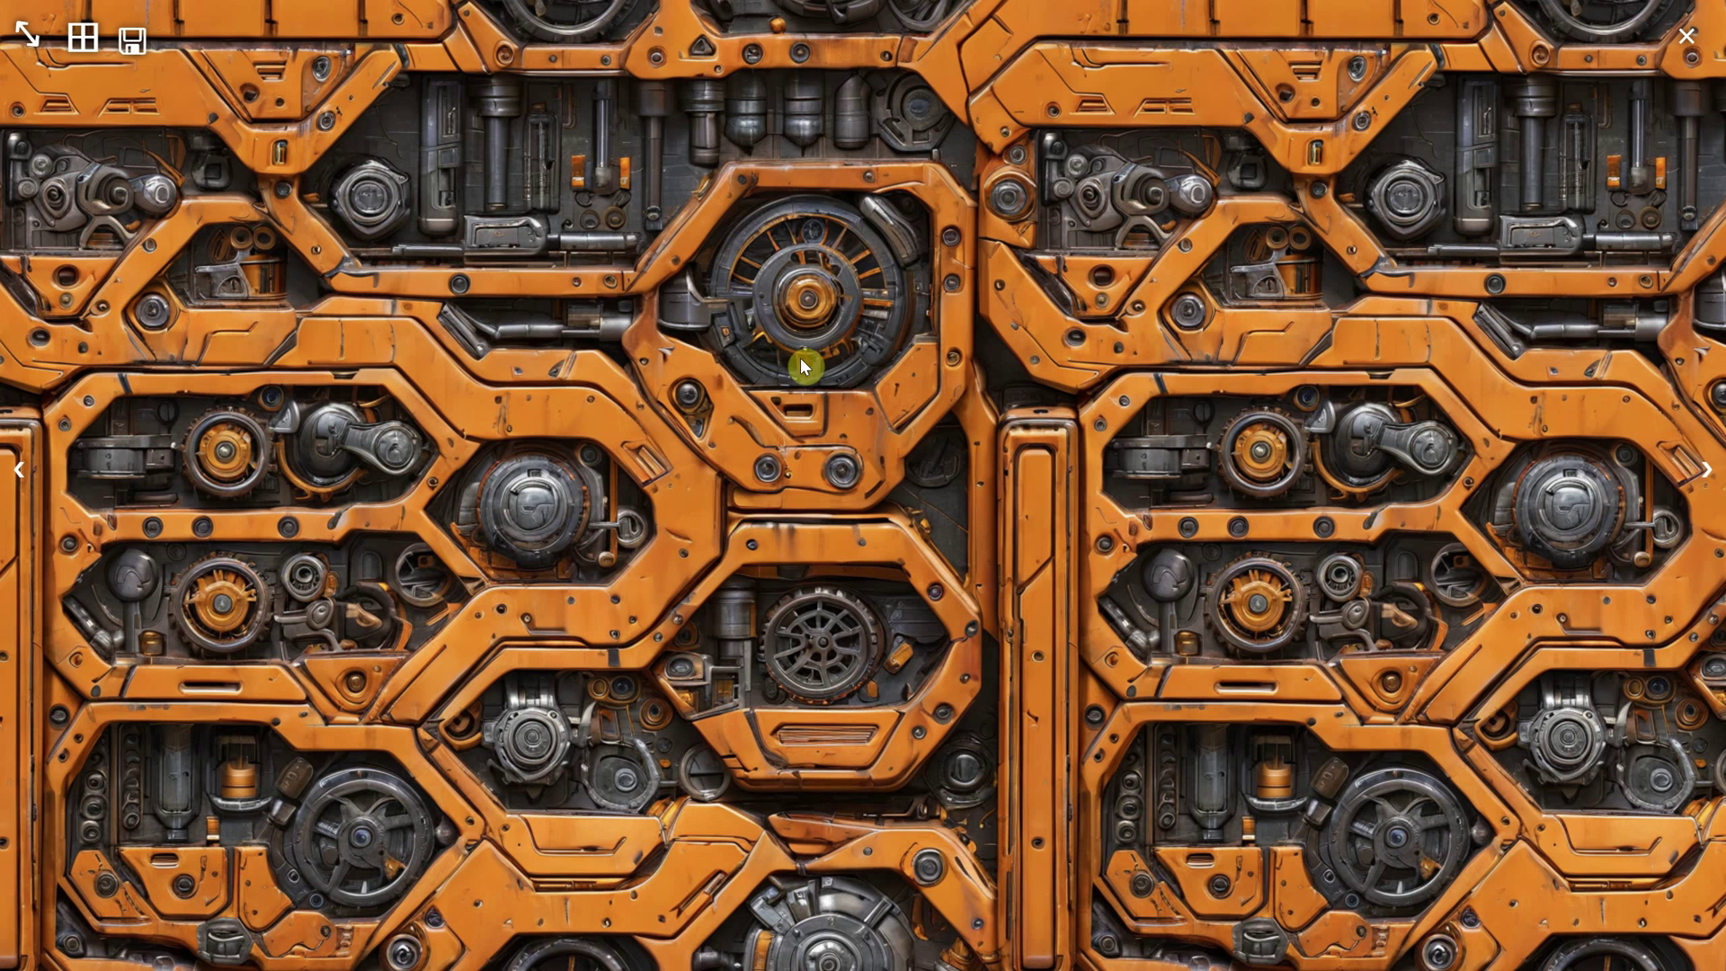
click(1684, 38)
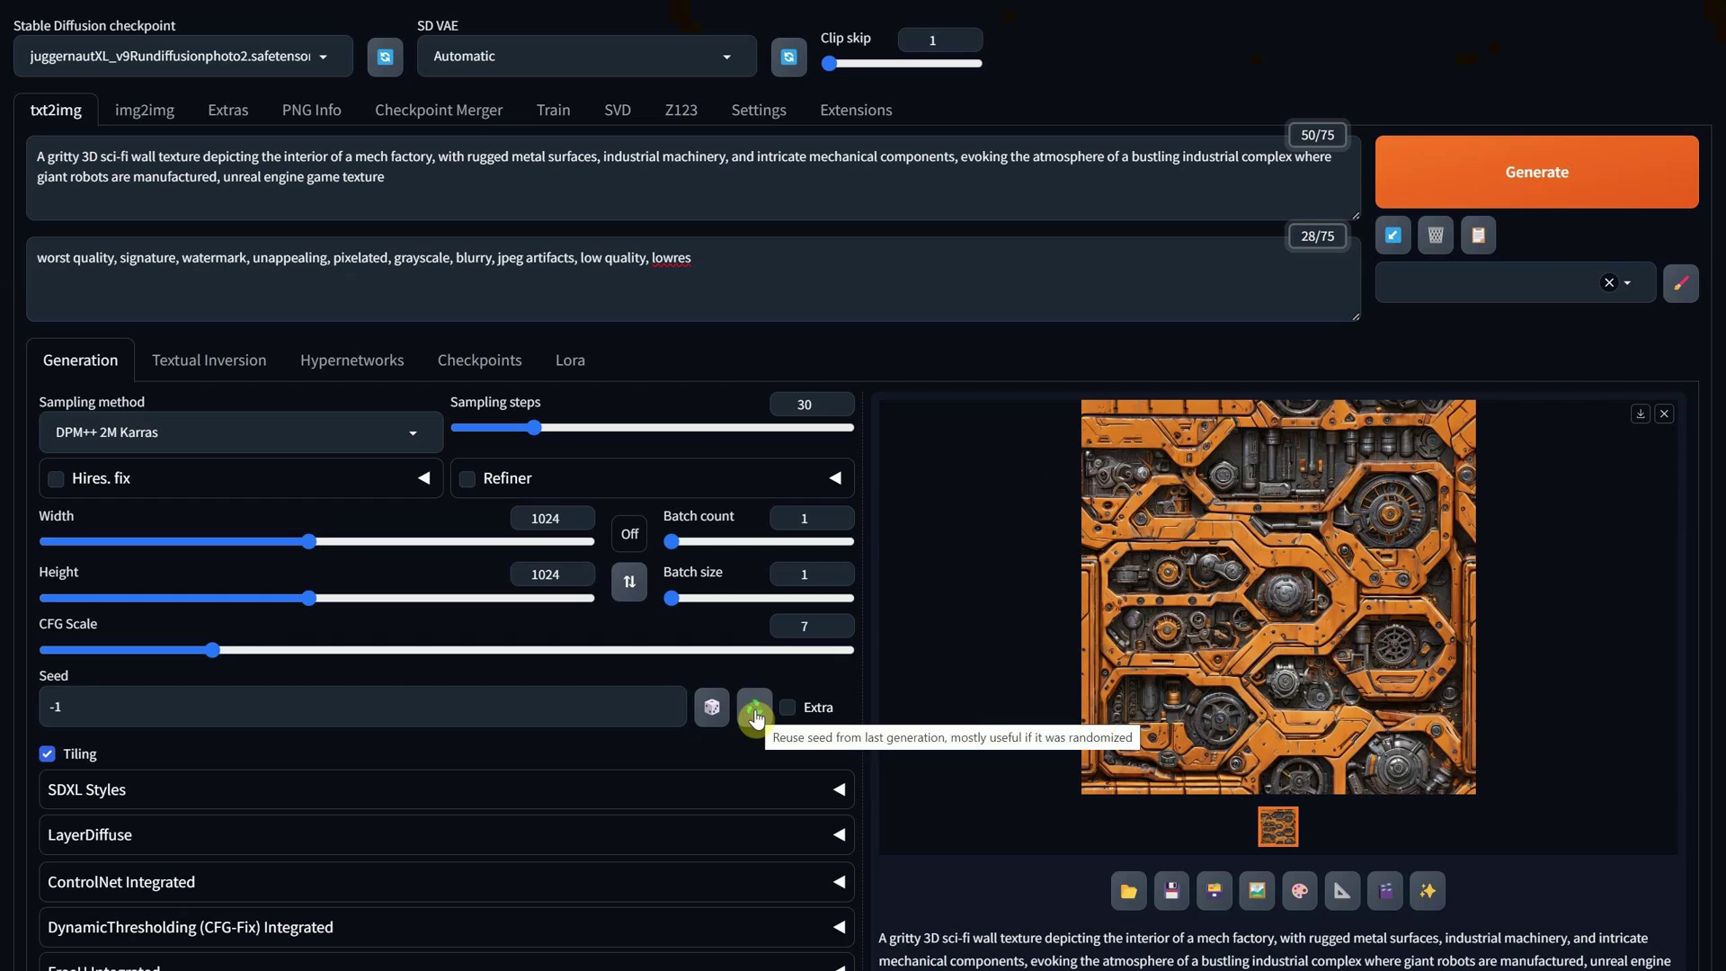
click(754, 714)
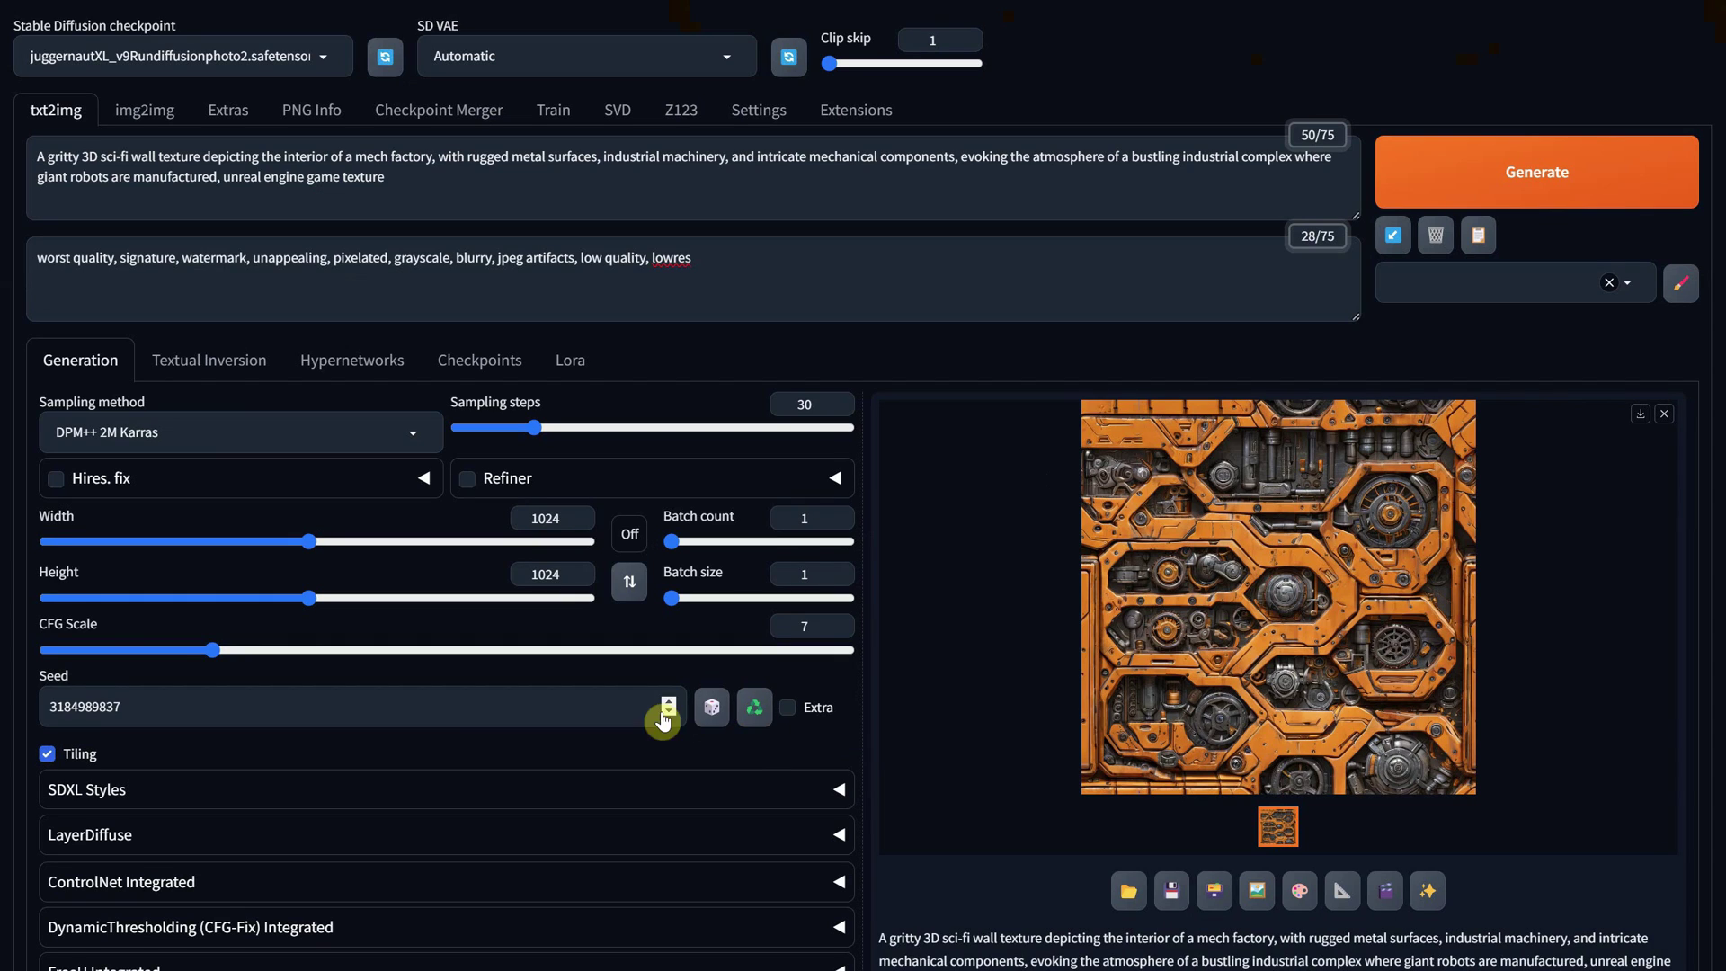
click(55, 478)
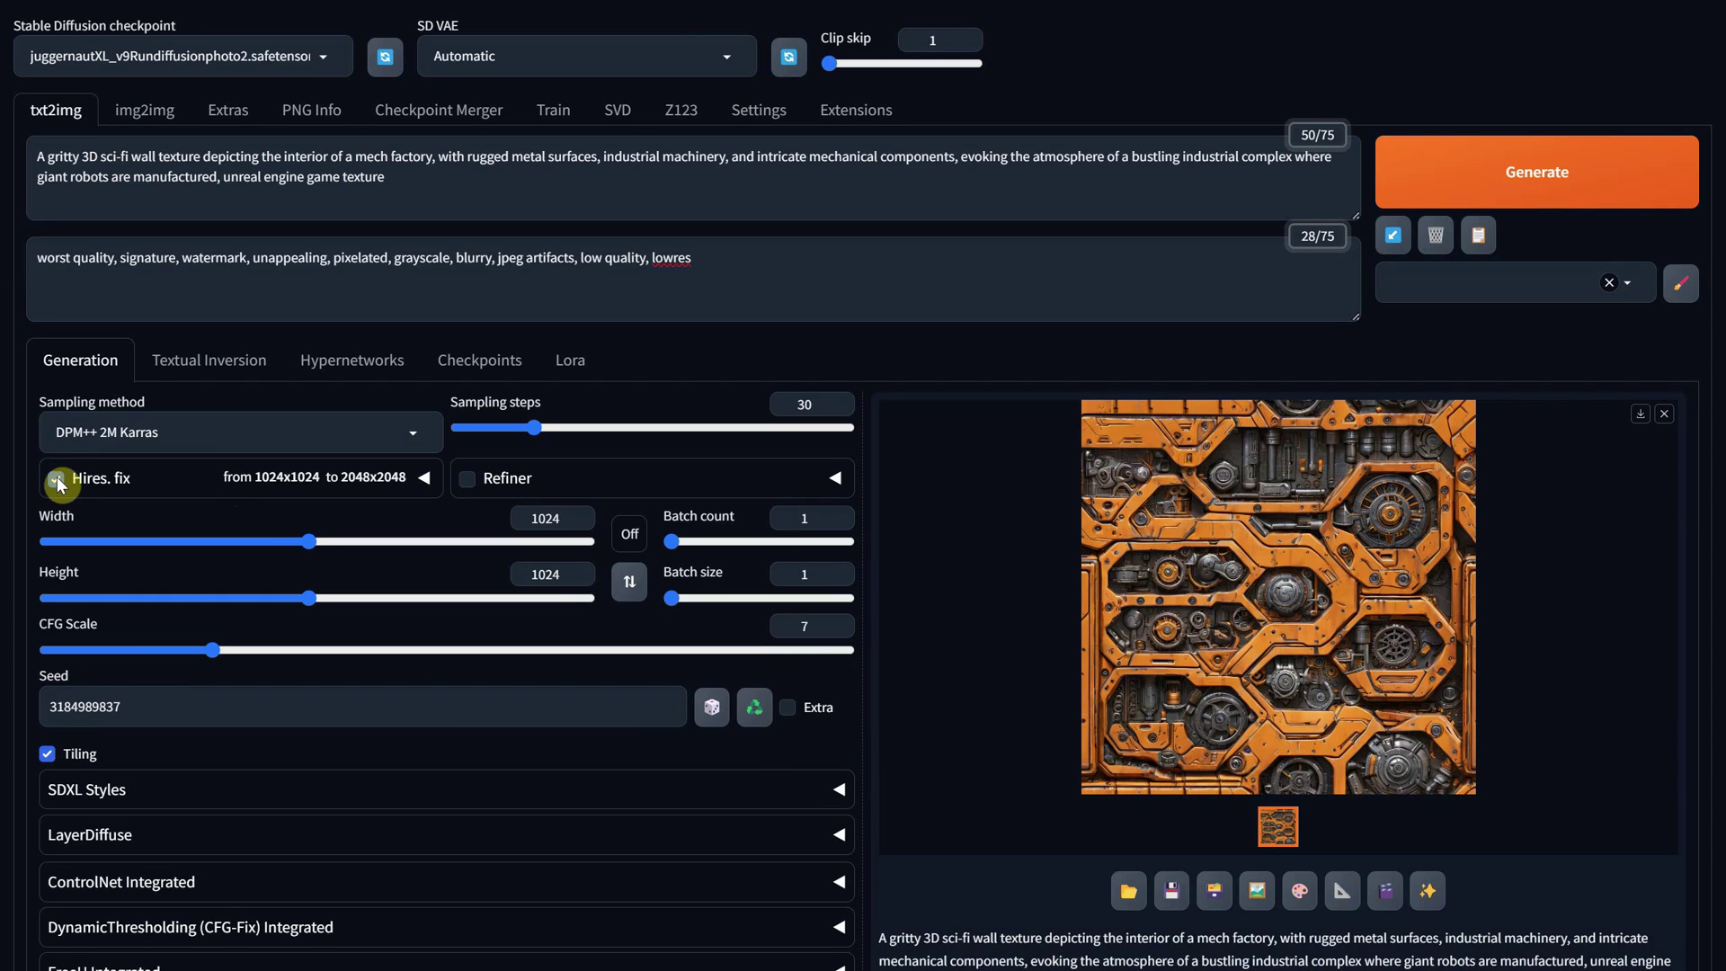
click(424, 483)
click(270, 534)
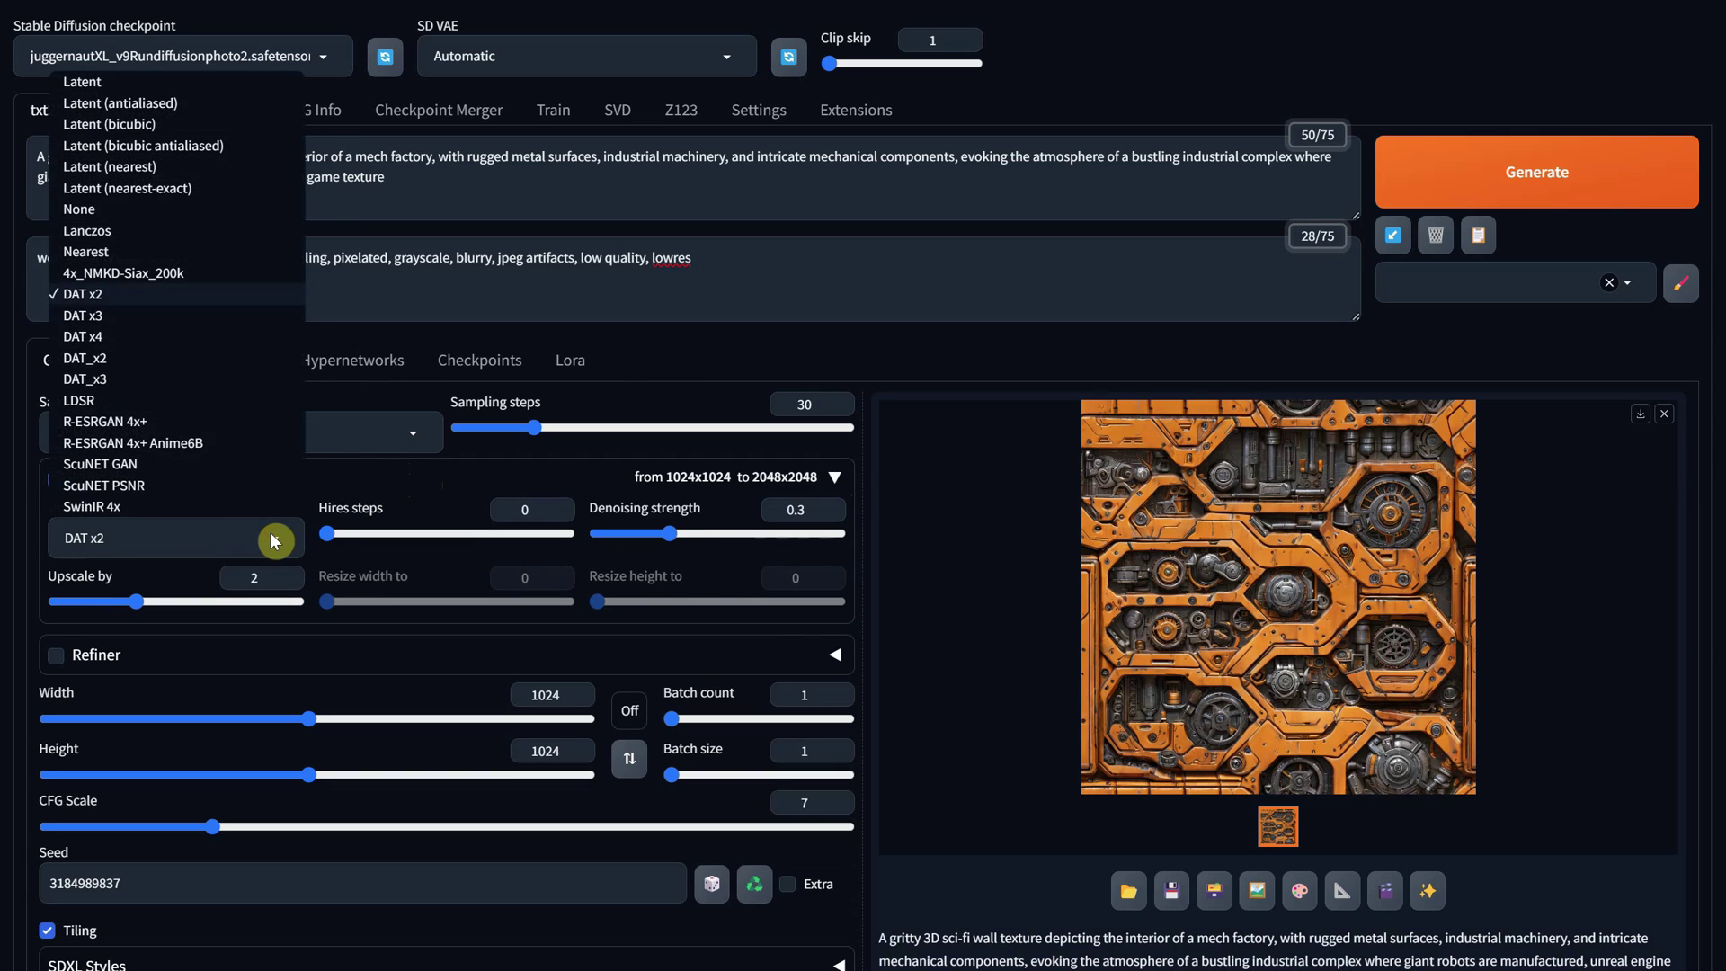
double_click(795, 509)
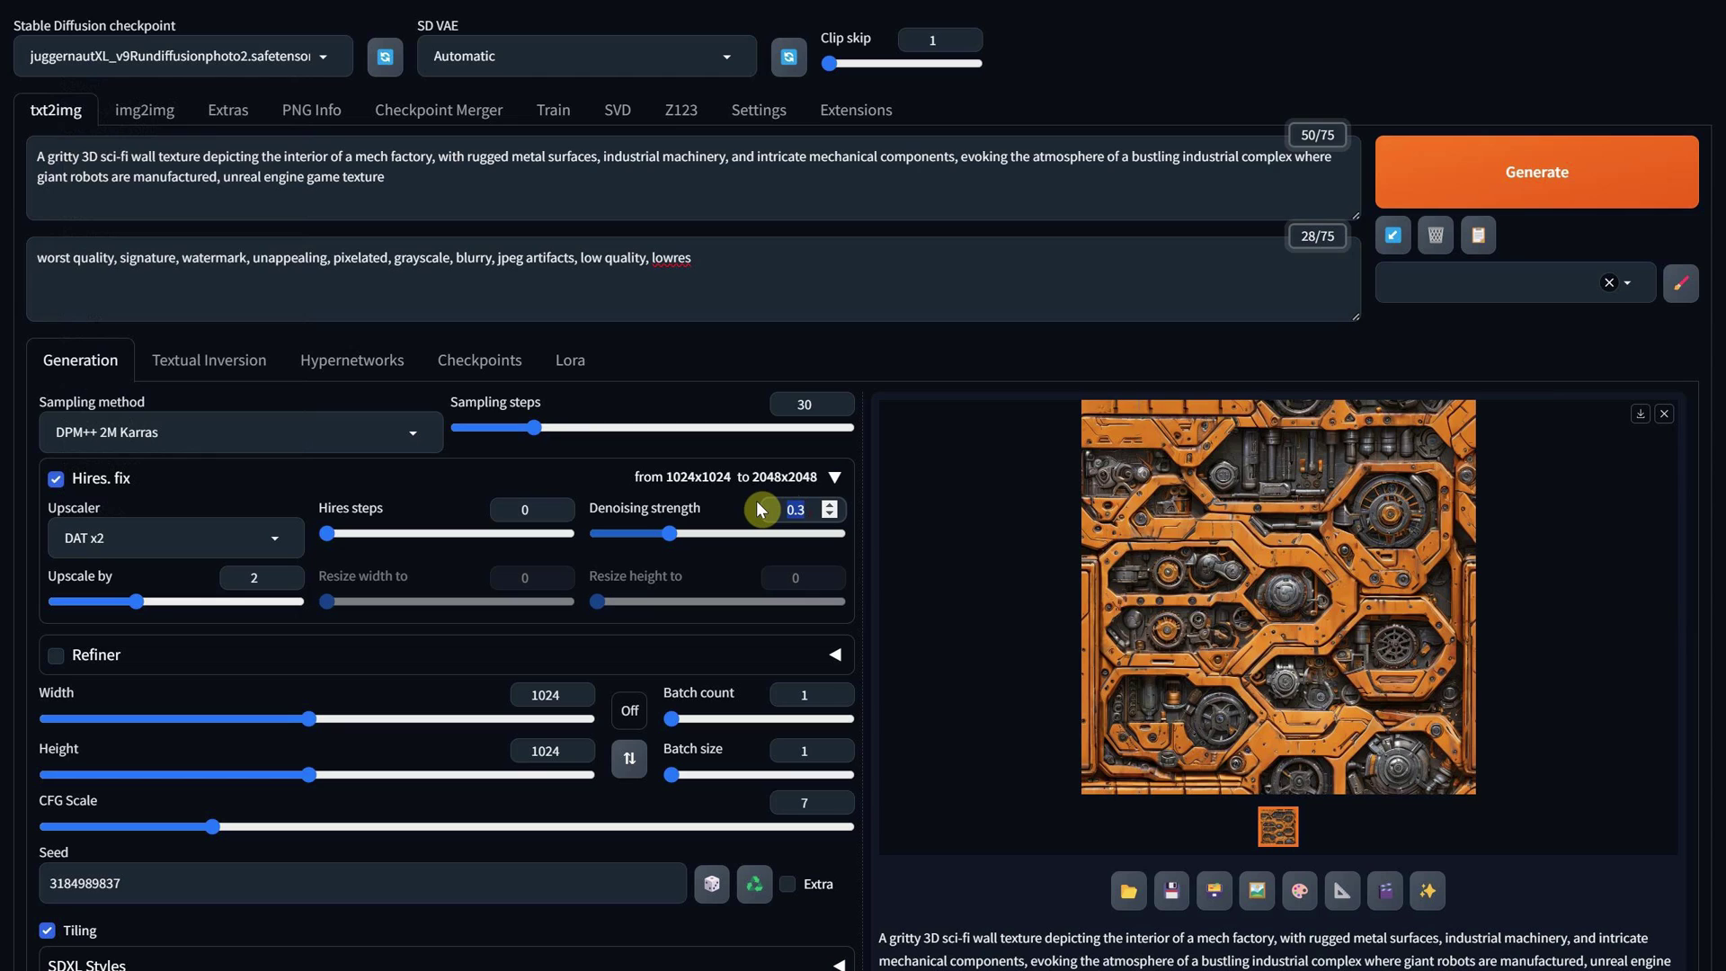
double_click(237, 574)
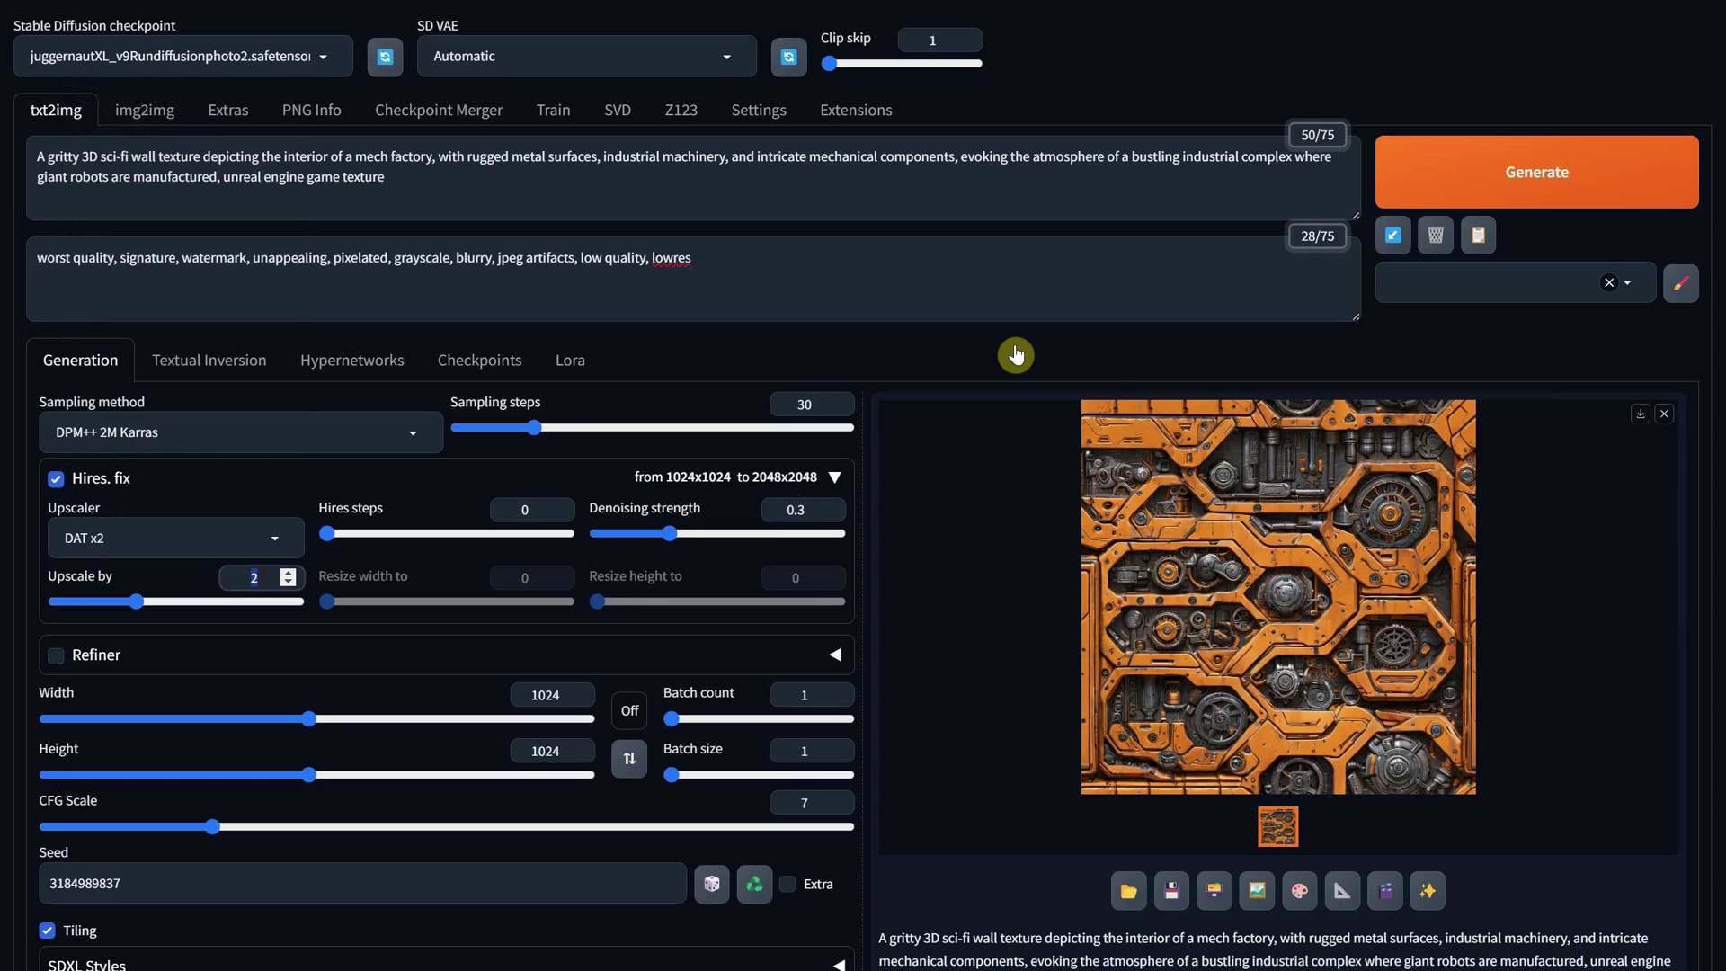
click(1407, 170)
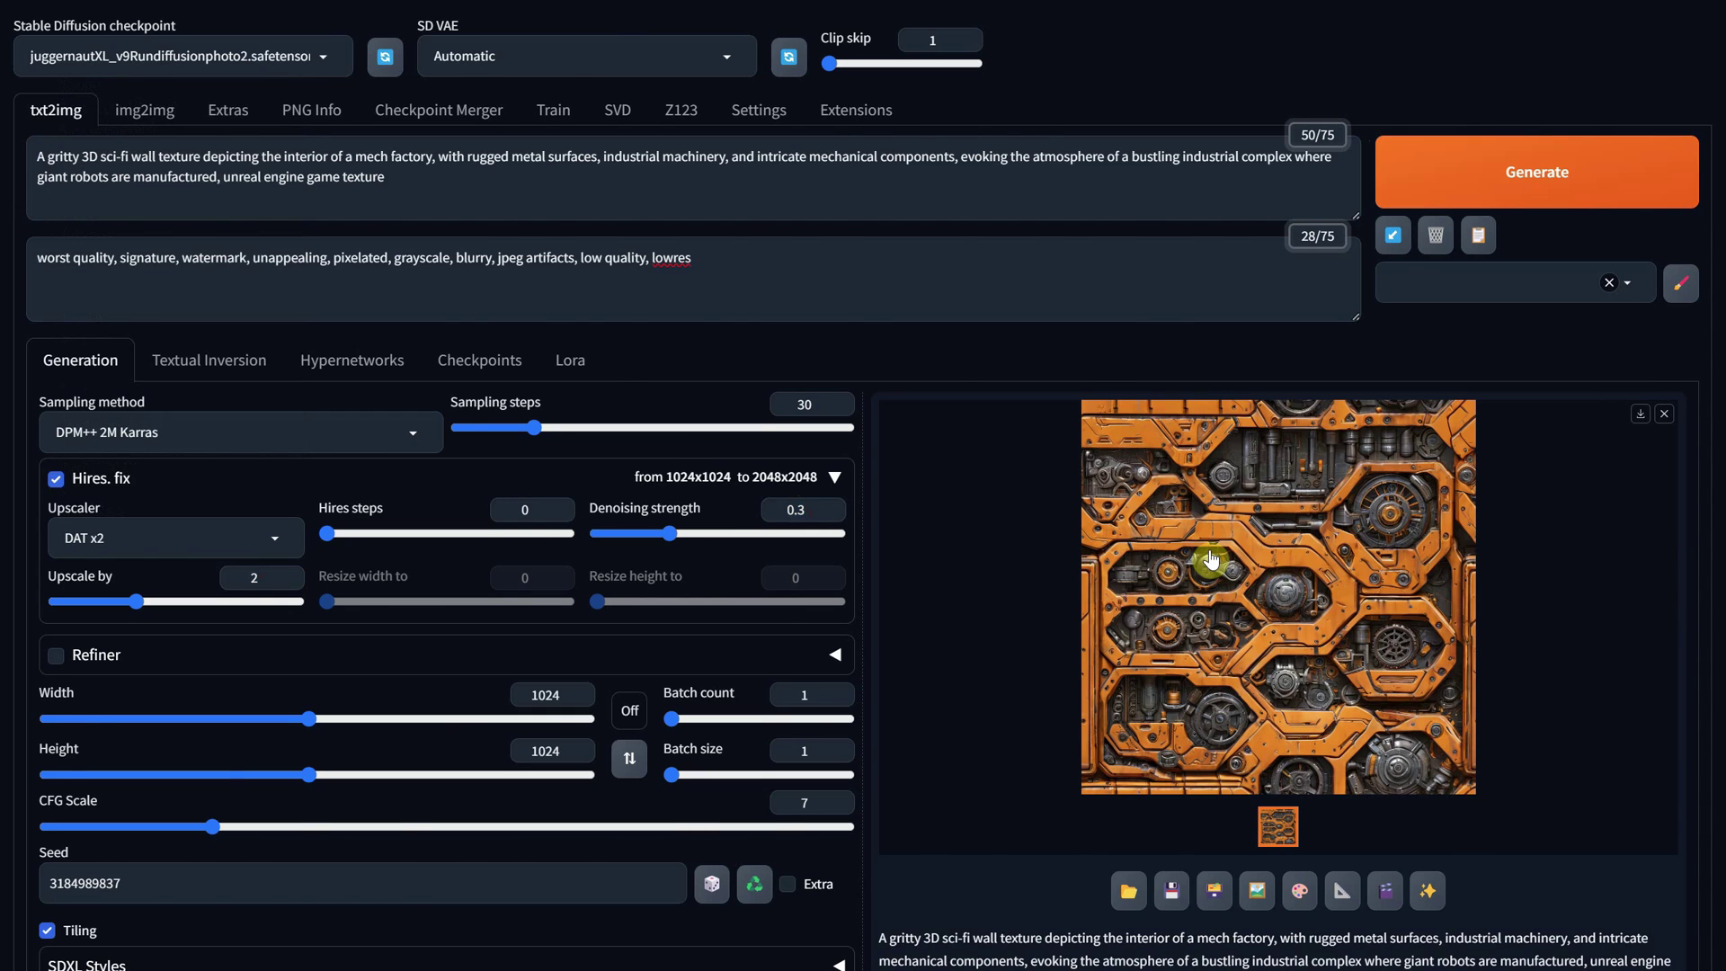
Step: Check the upscaled sci-fi texture's 2048×2048 dimensions against the 1024×1024 original
click(1211, 561)
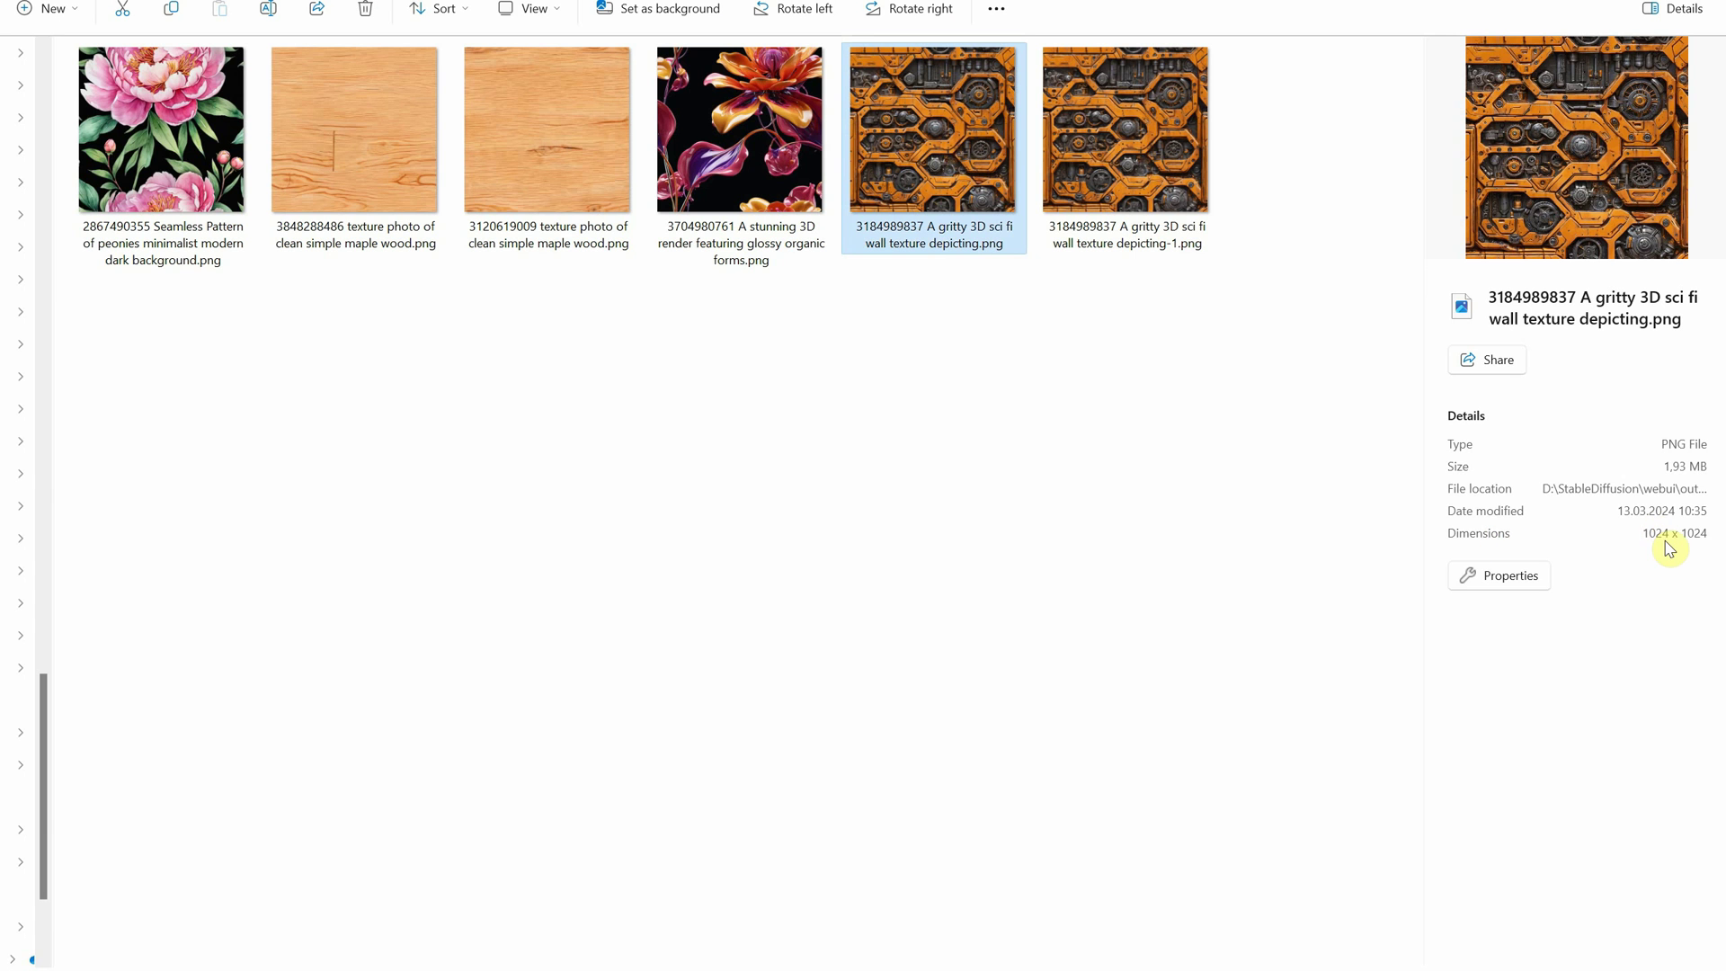
click(1137, 209)
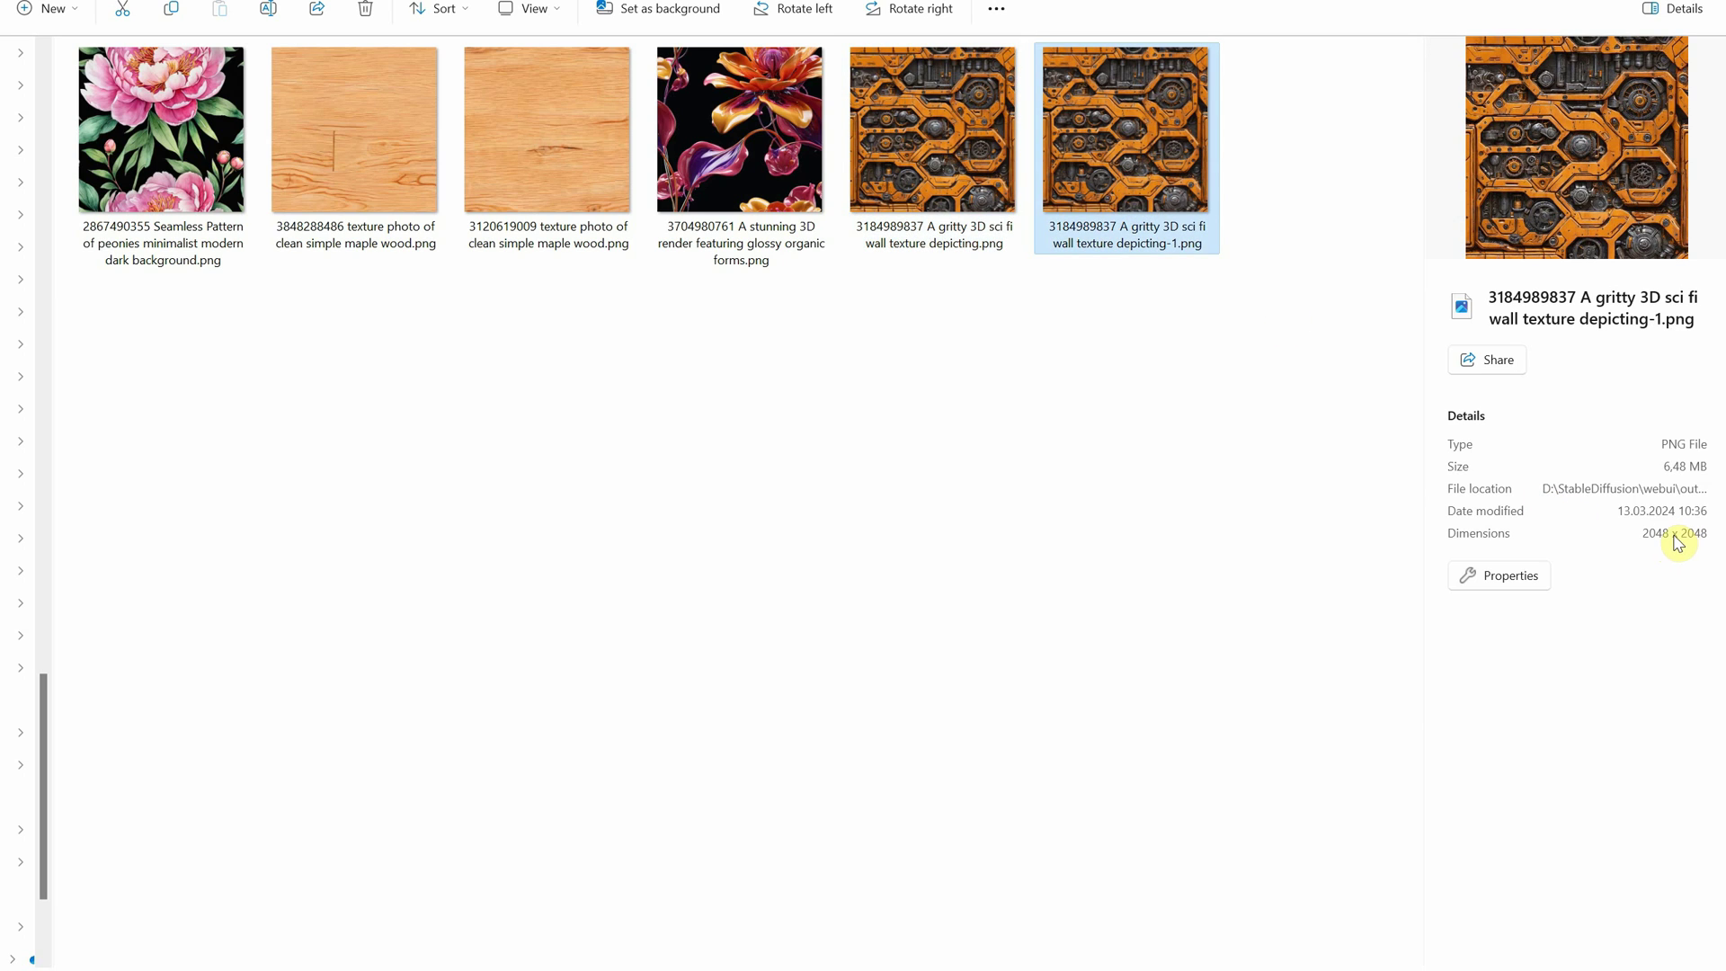
click(1138, 344)
Step: Drag the peony pattern PNG from File Explorer into Photoshop
click(161, 128)
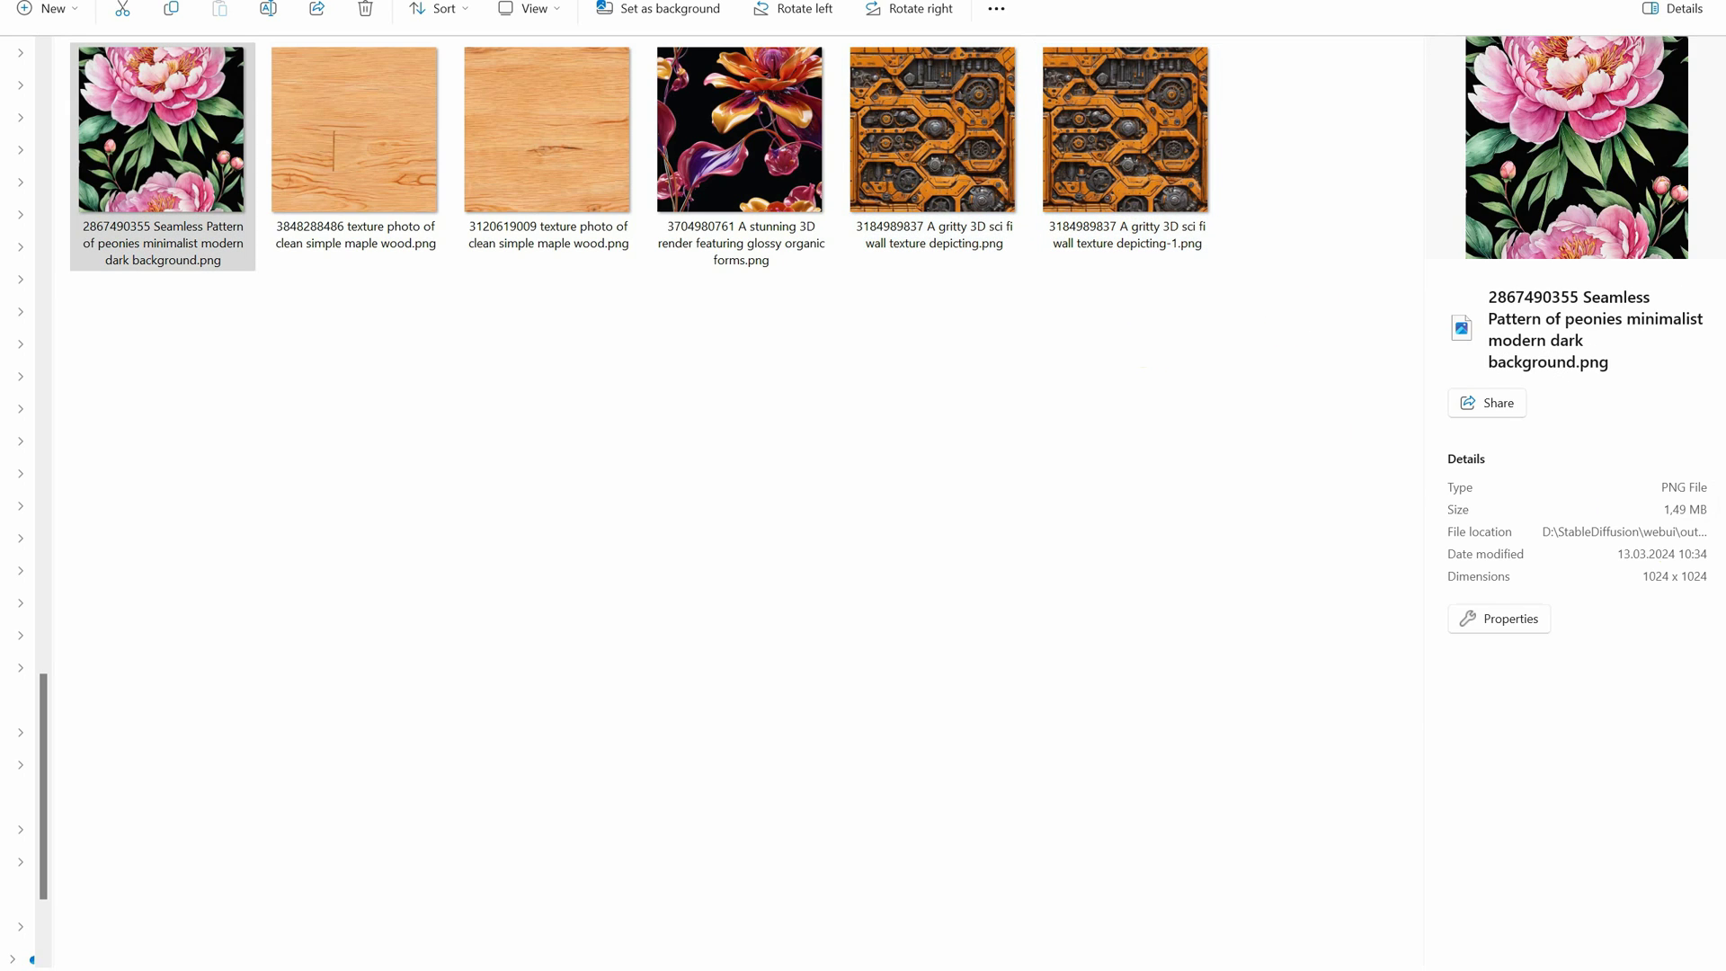
drag(167, 131, 656, 521)
key(alt+Tab)
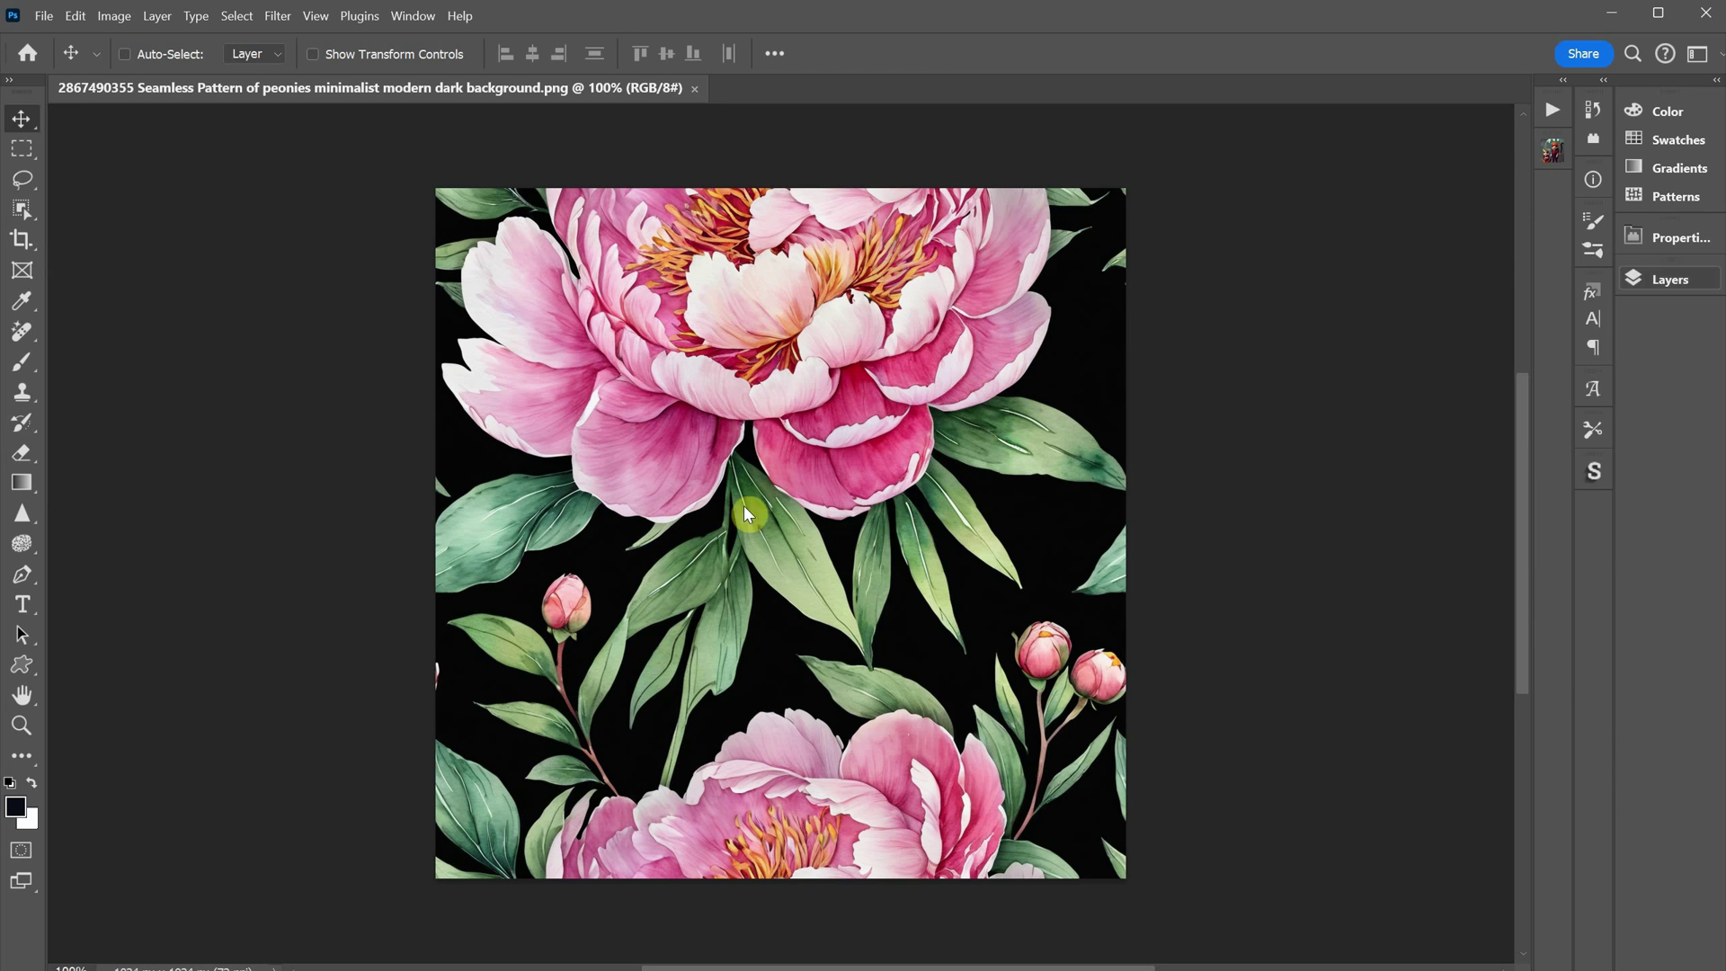
Step: Define the peony image as a Photoshop pattern named 'floral'
click(1714, 82)
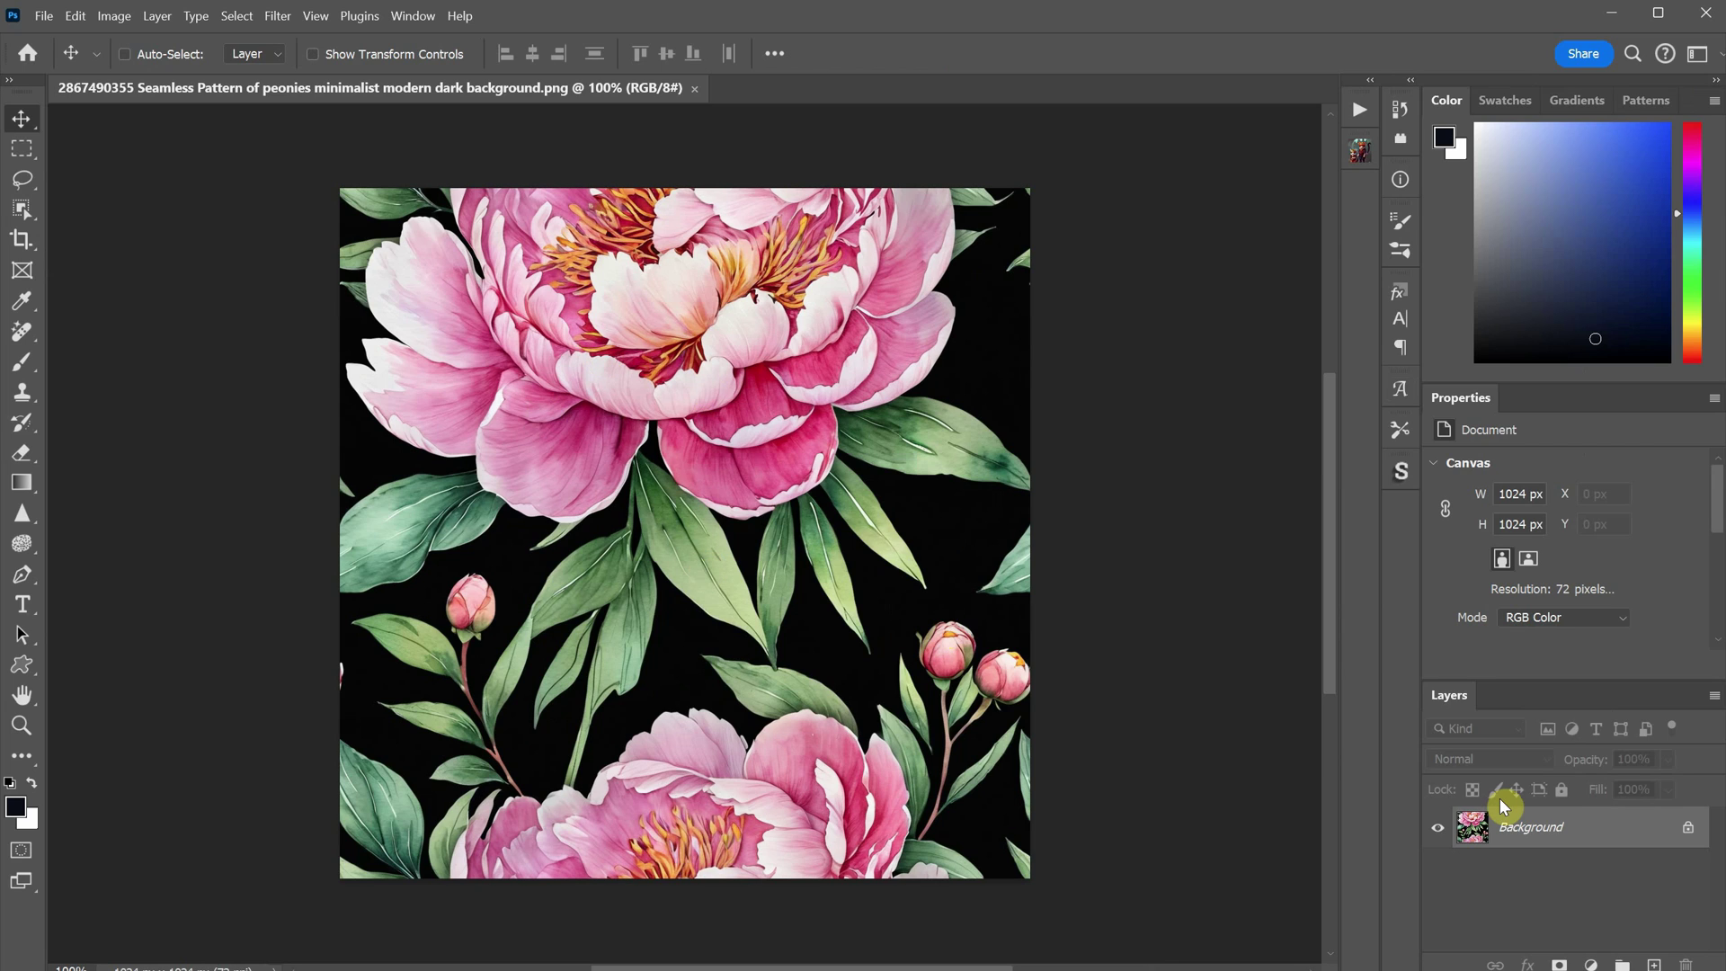
click(76, 17)
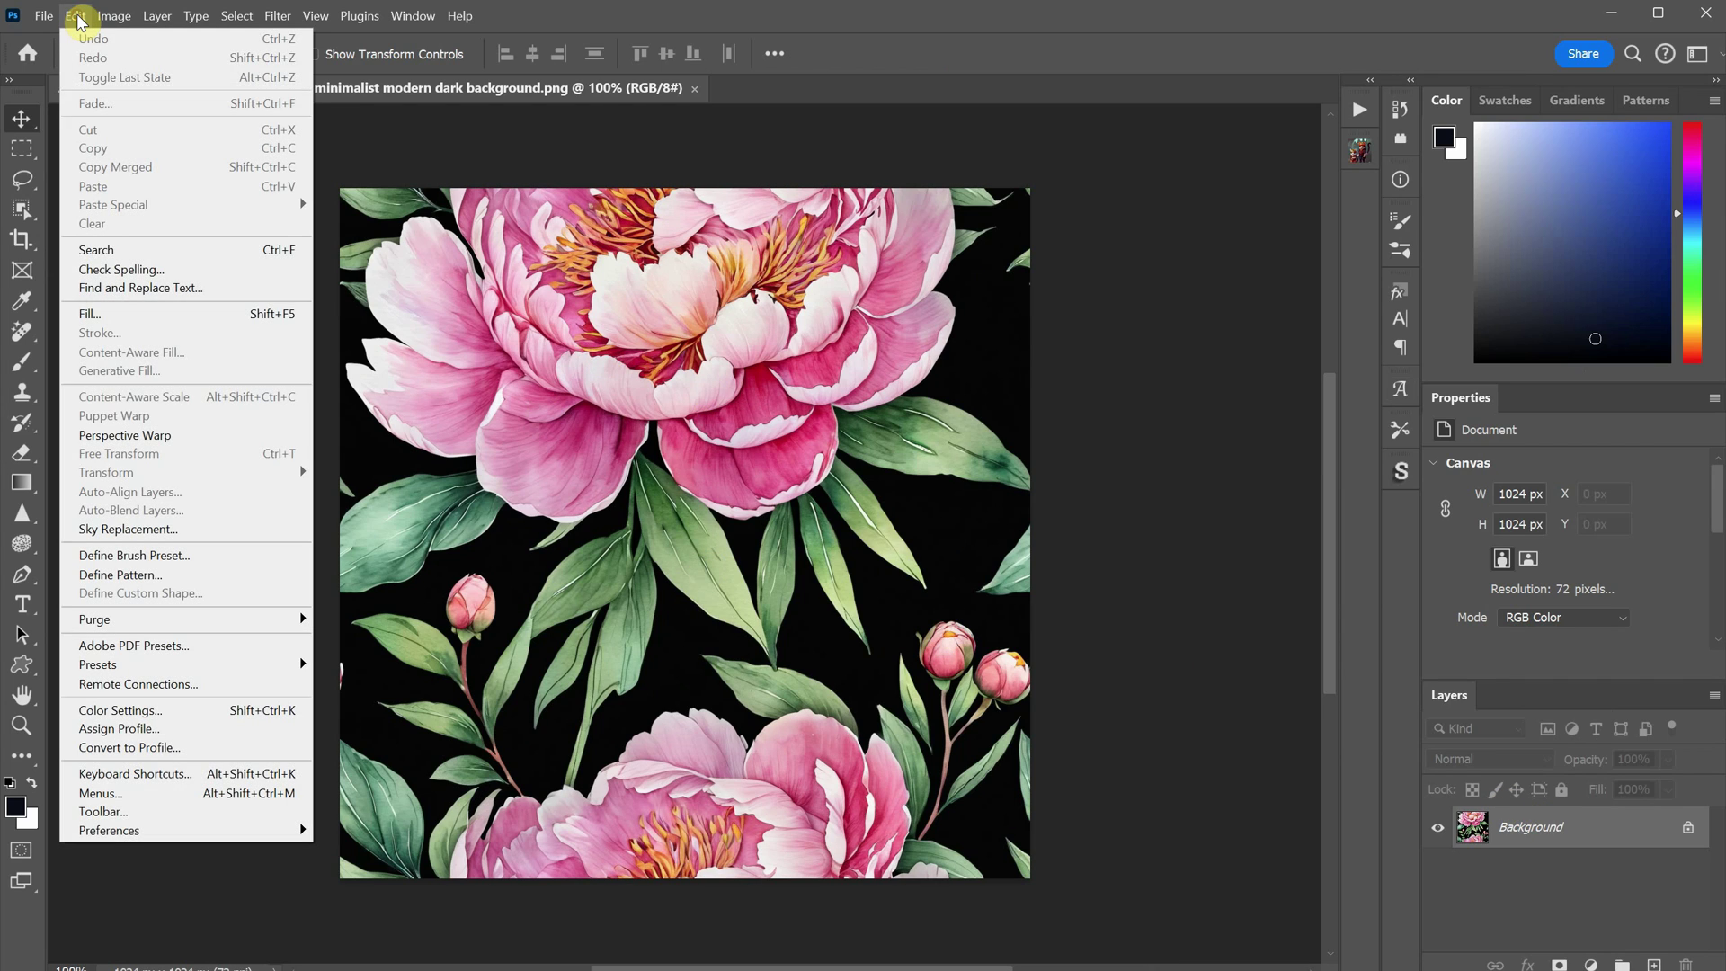
click(164, 585)
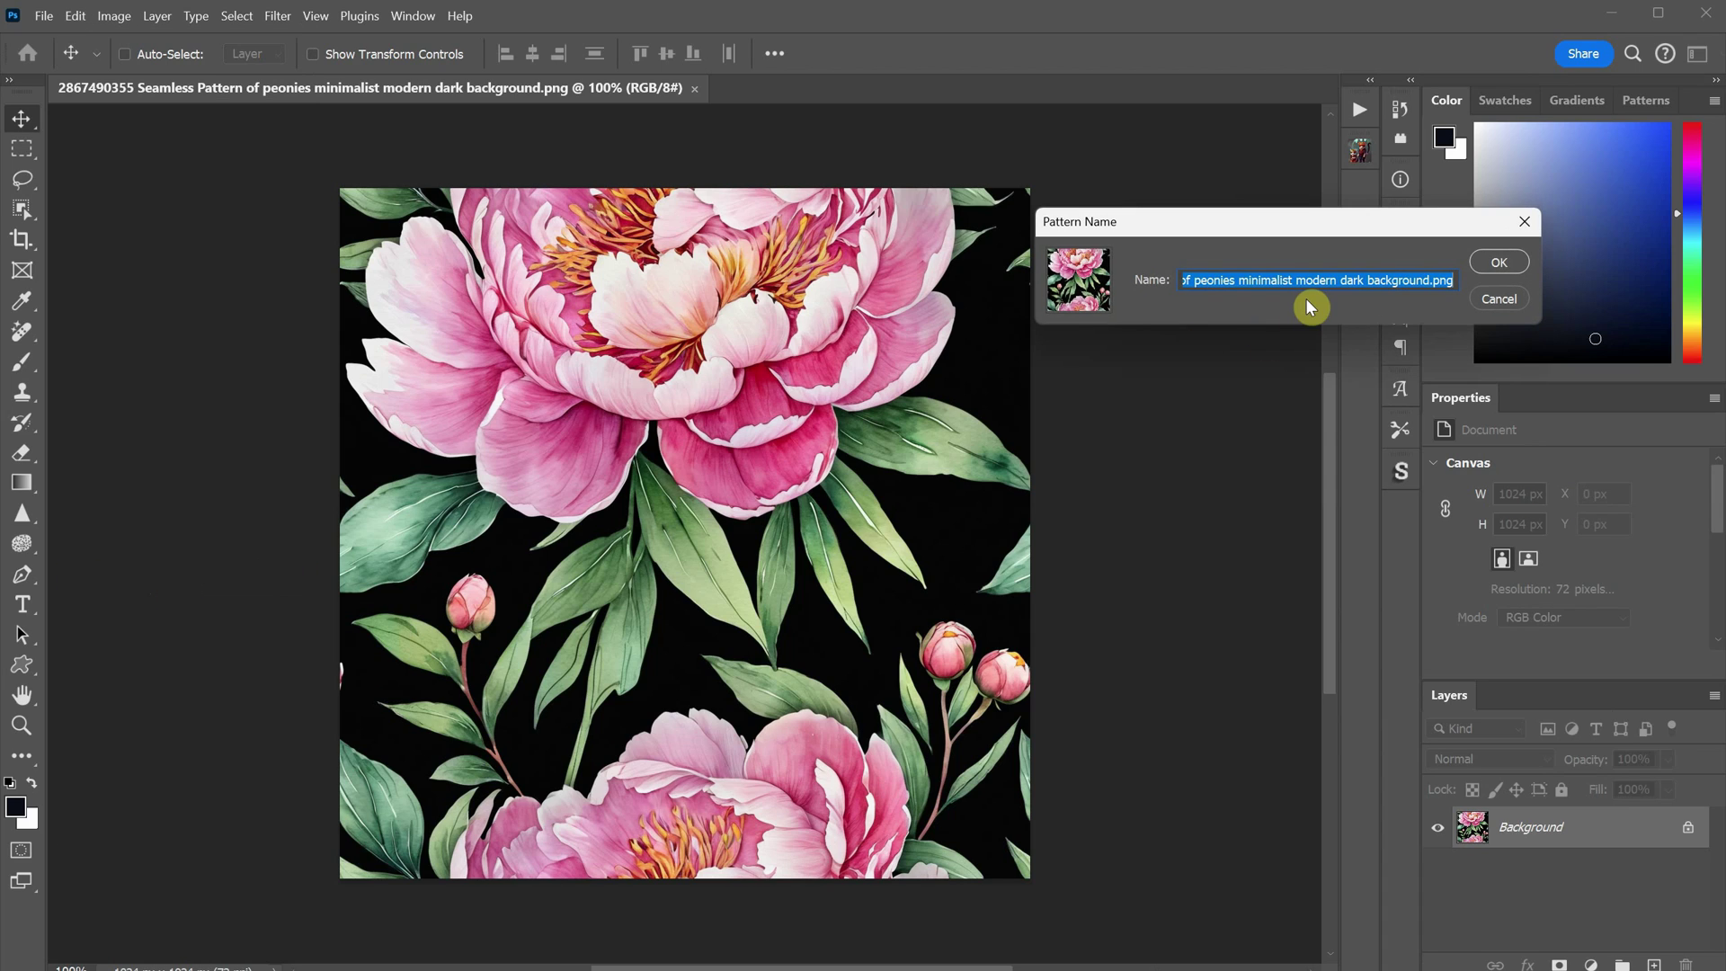
text(flowra)
key(BackSpace)
key(BackSpace)
key(BackSpace)
text(ral)
key(Return)
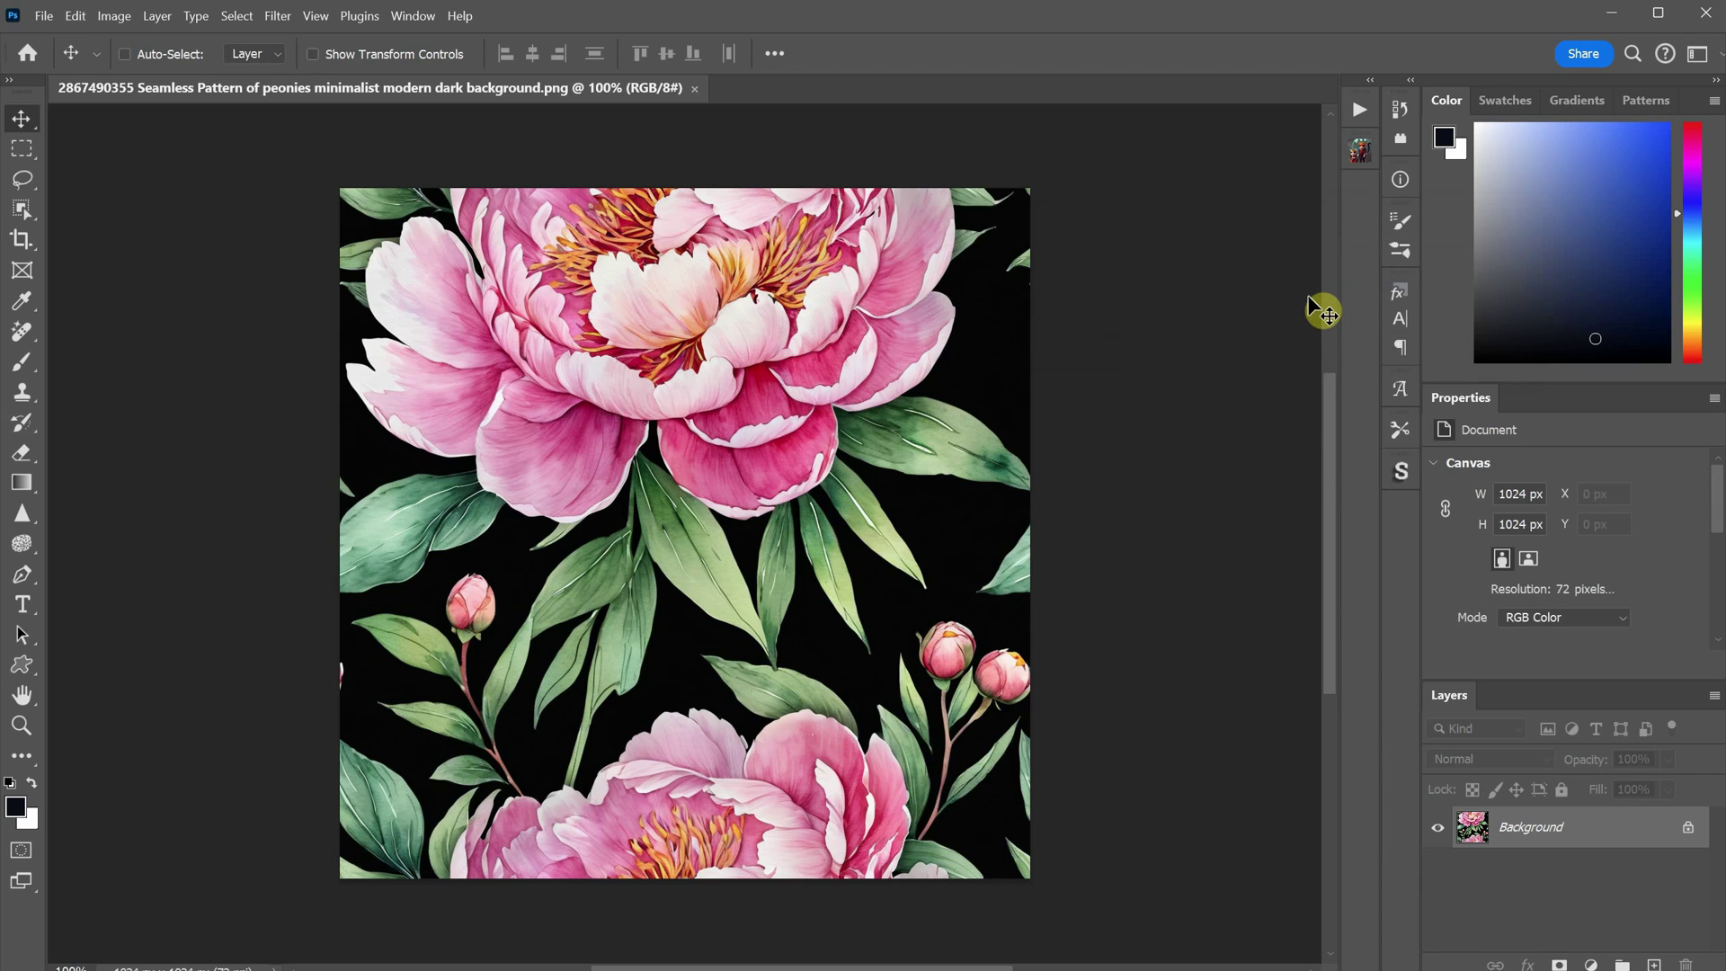
click(43, 23)
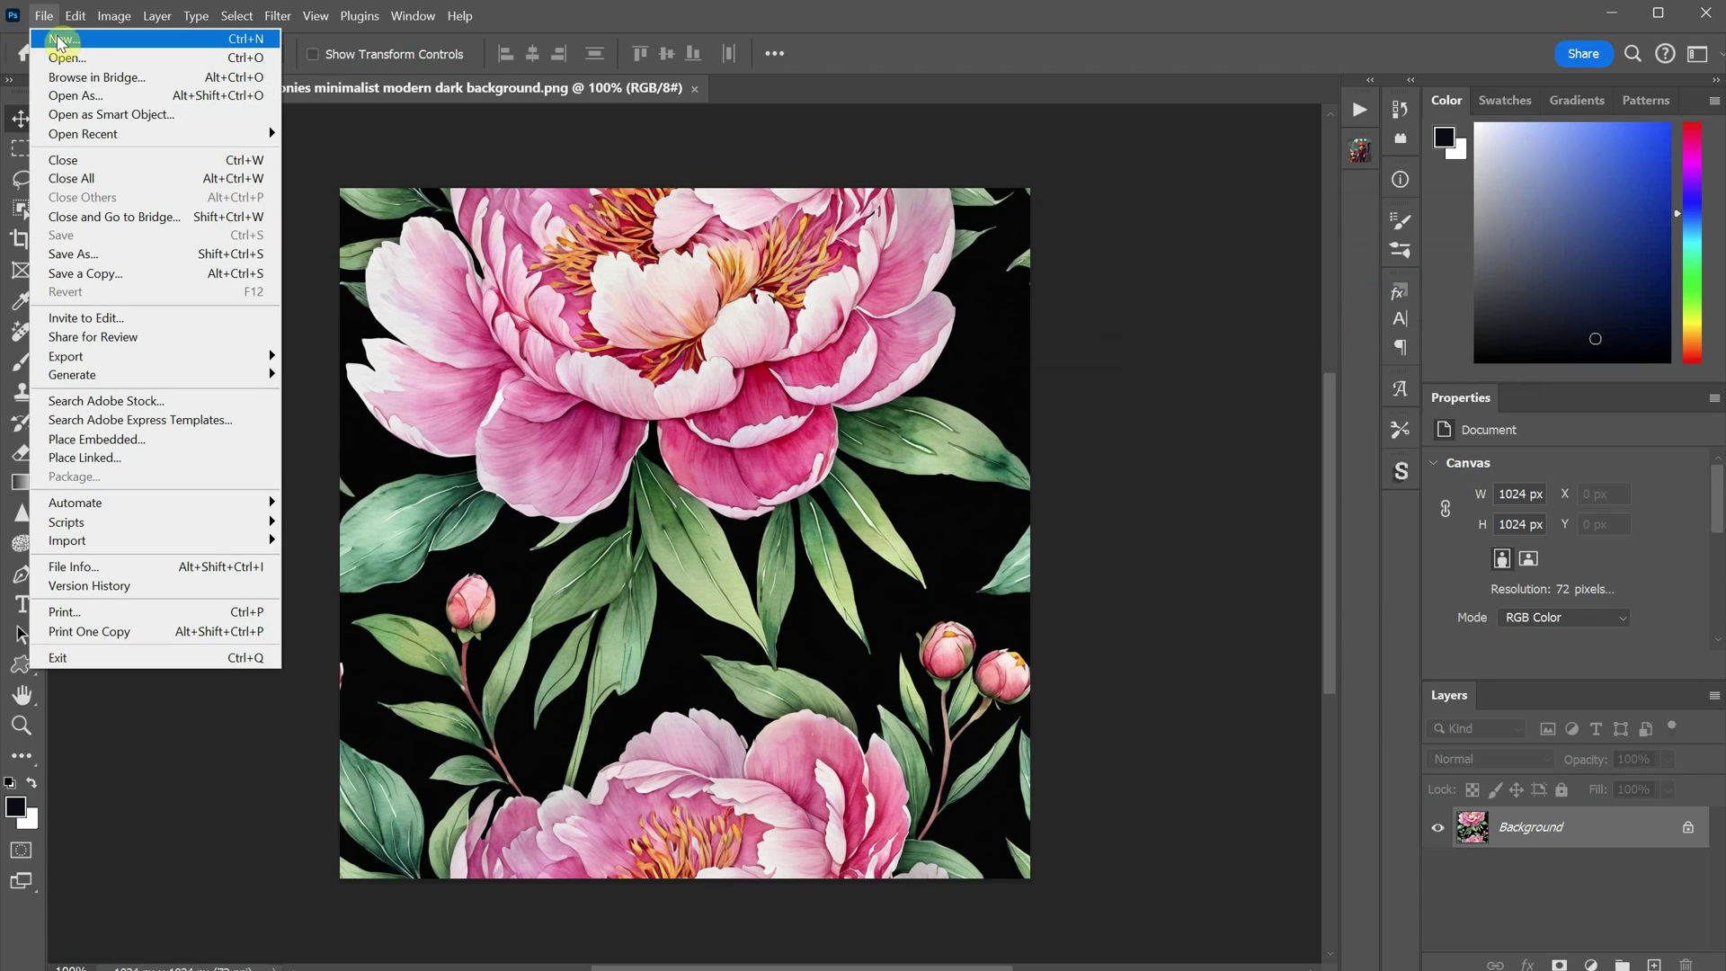
Step: Create a new 3000 × 2000 px document
click(60, 39)
click(1083, 346)
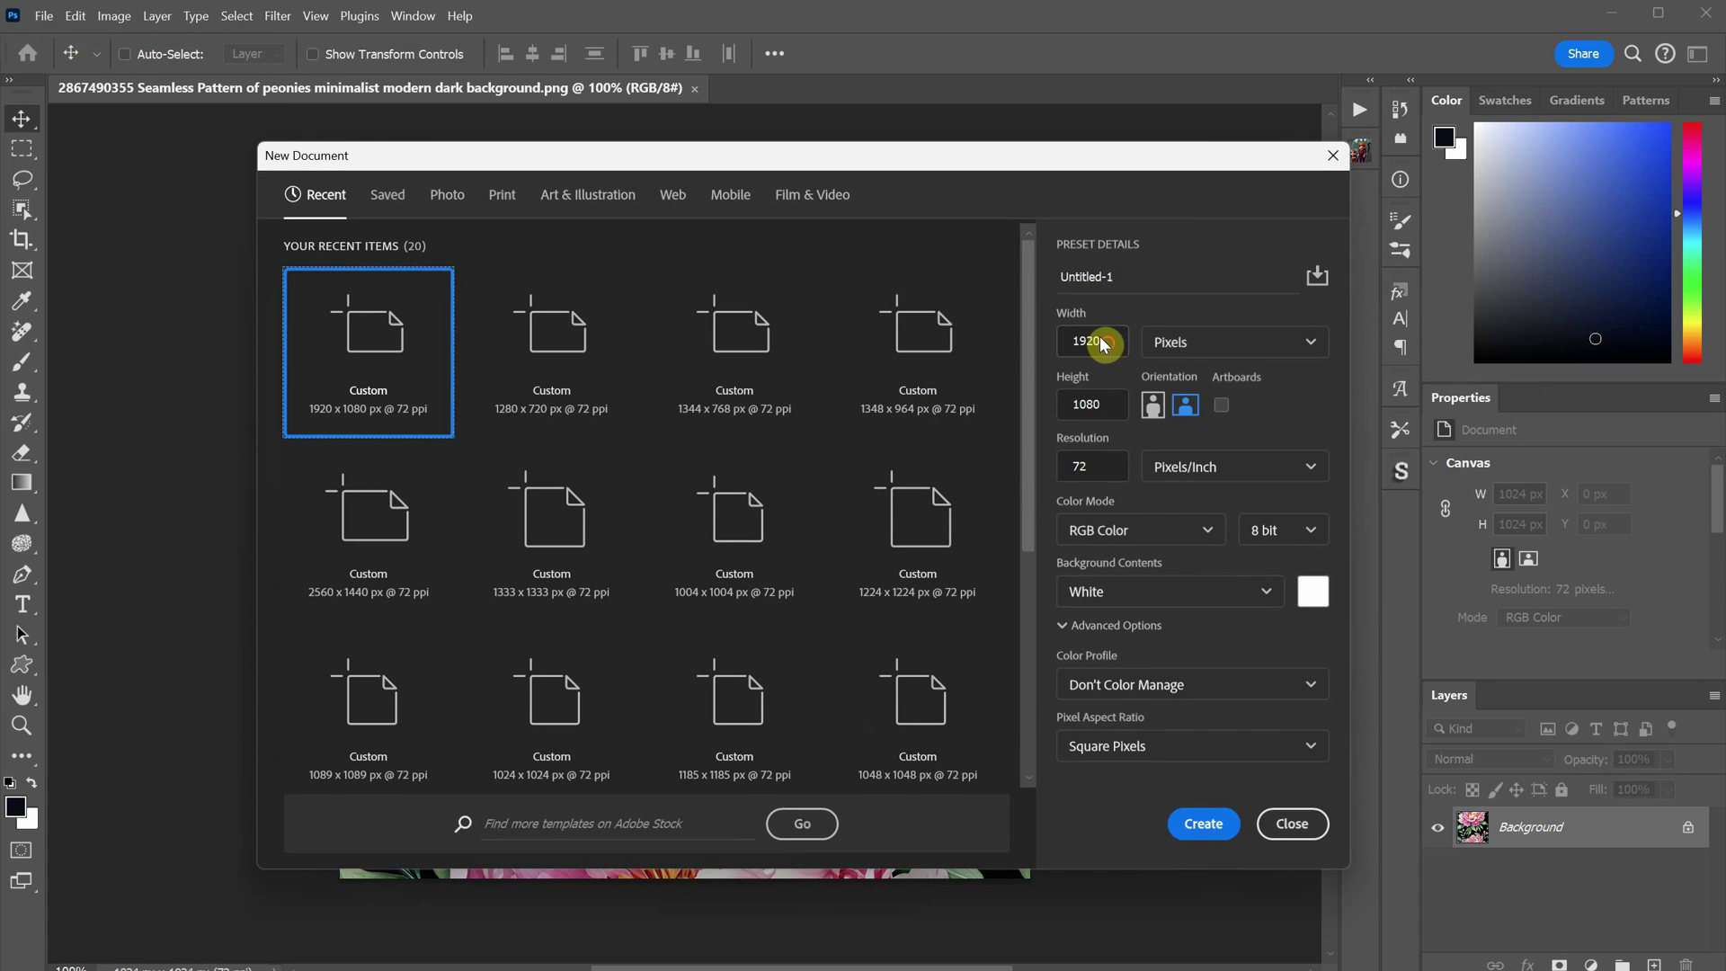
text(3000)
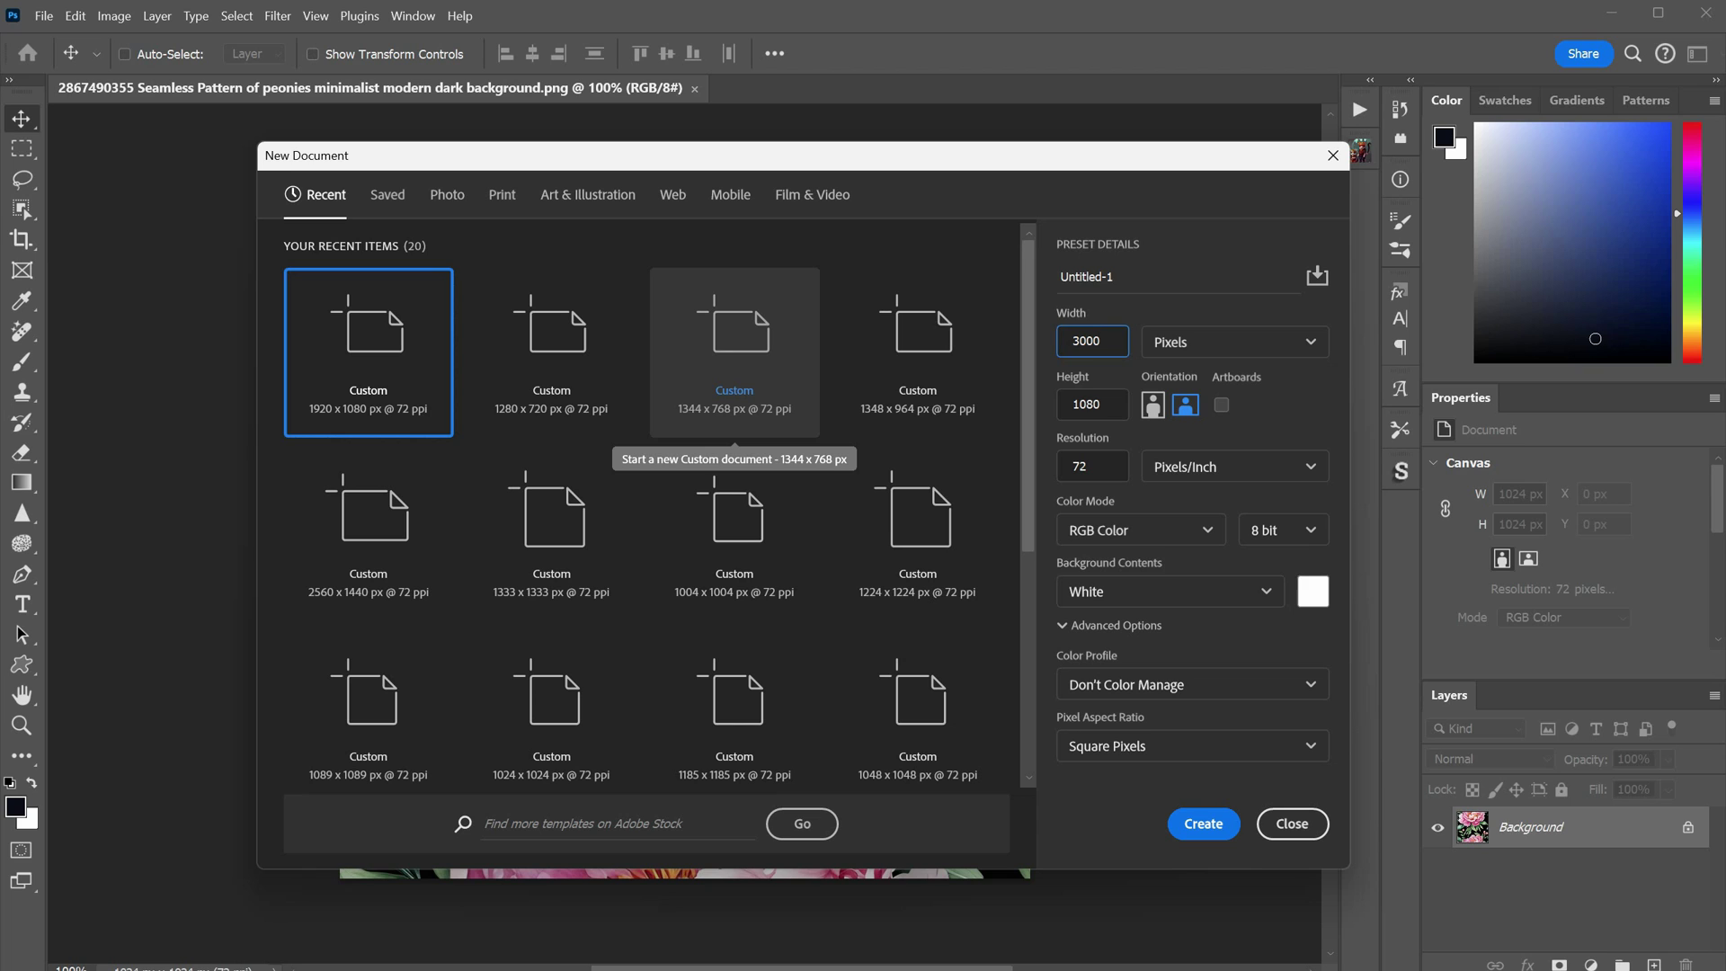
key(Tab)
text(2000)
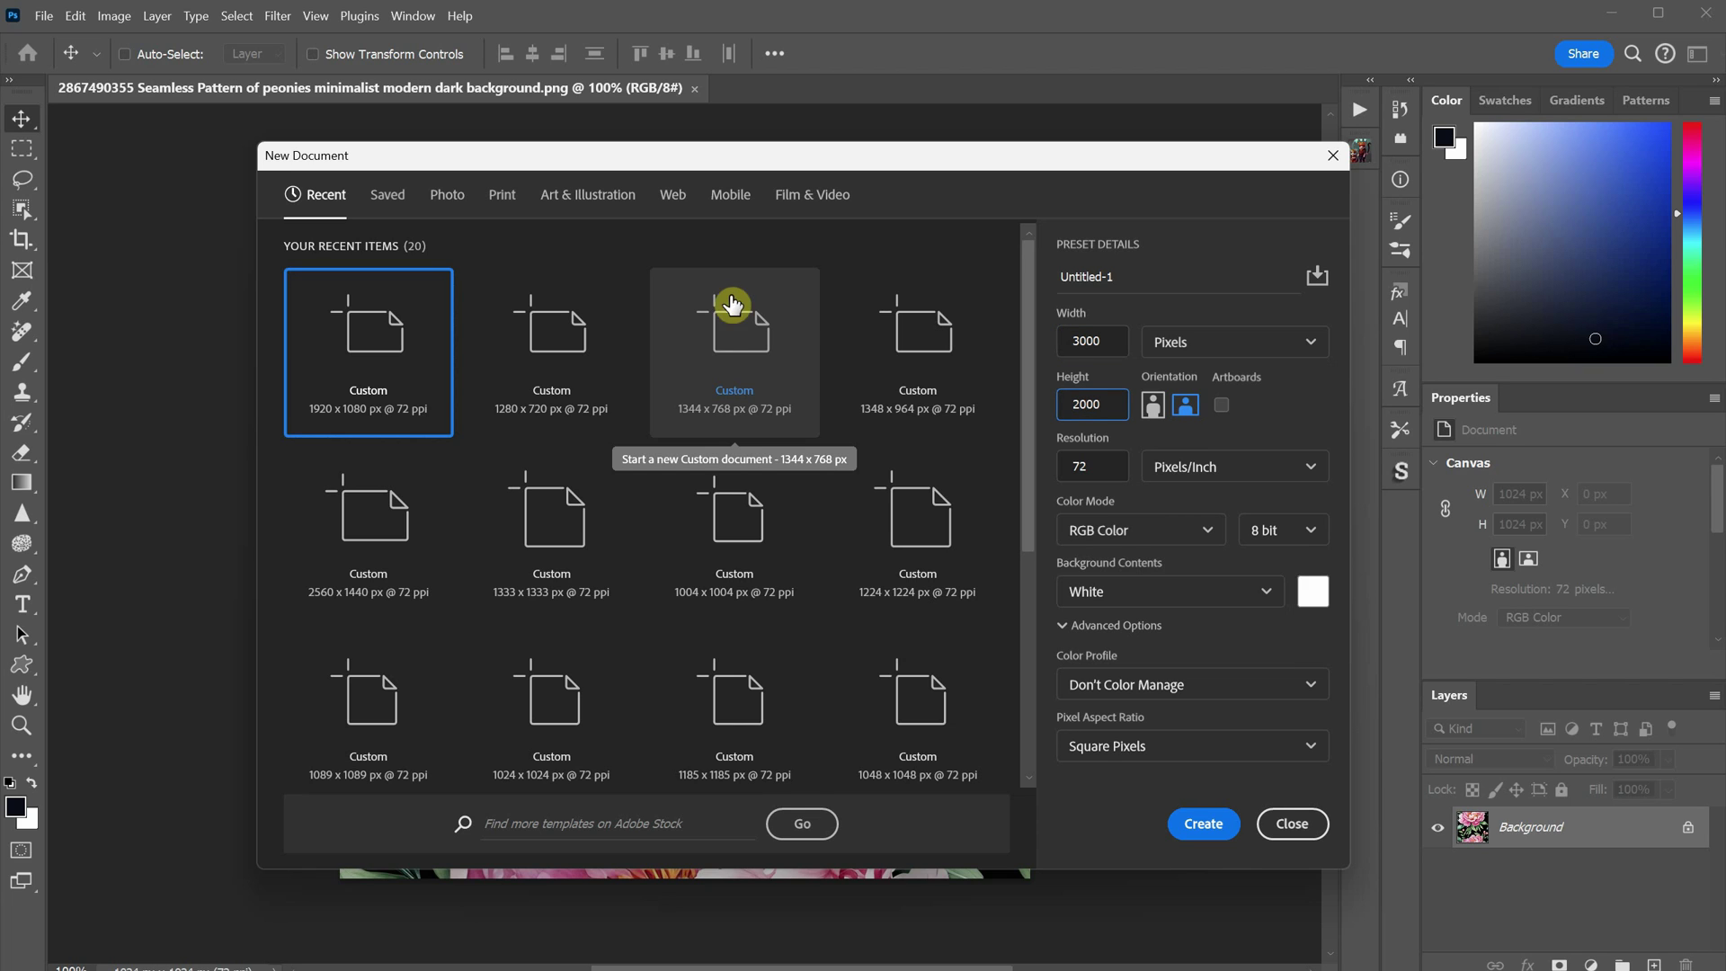
click(1221, 825)
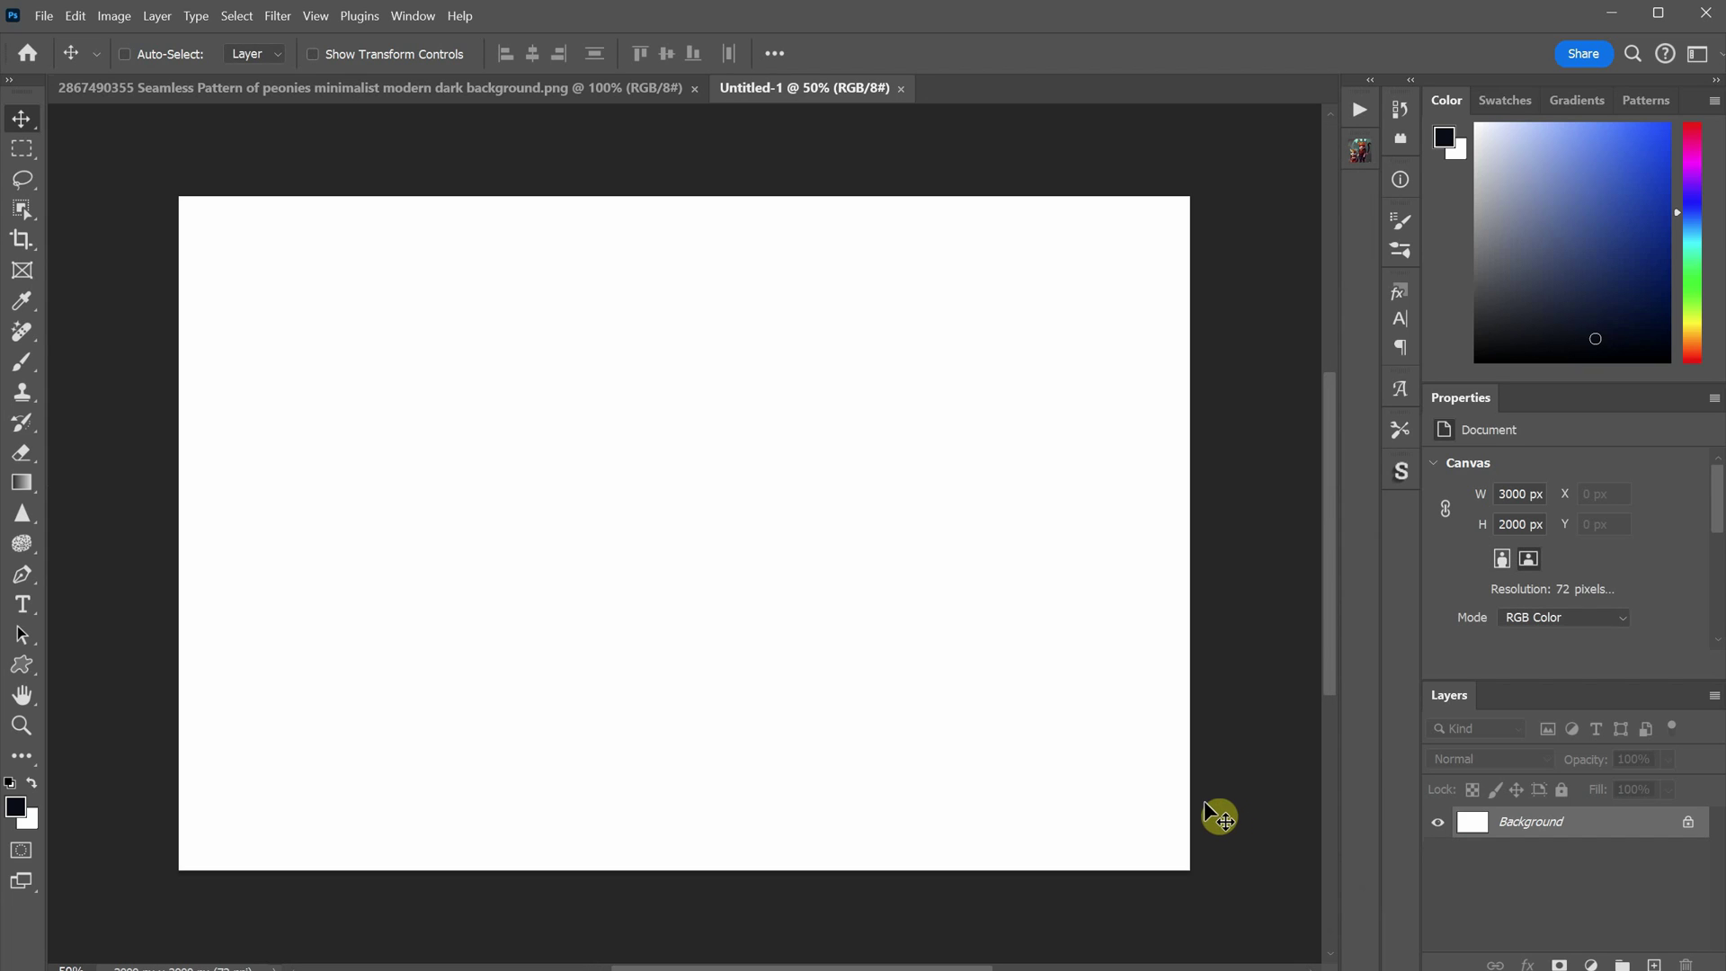
Step: Add a Pattern fill layer using the peony floral pattern and shift its offset slightly
click(1591, 964)
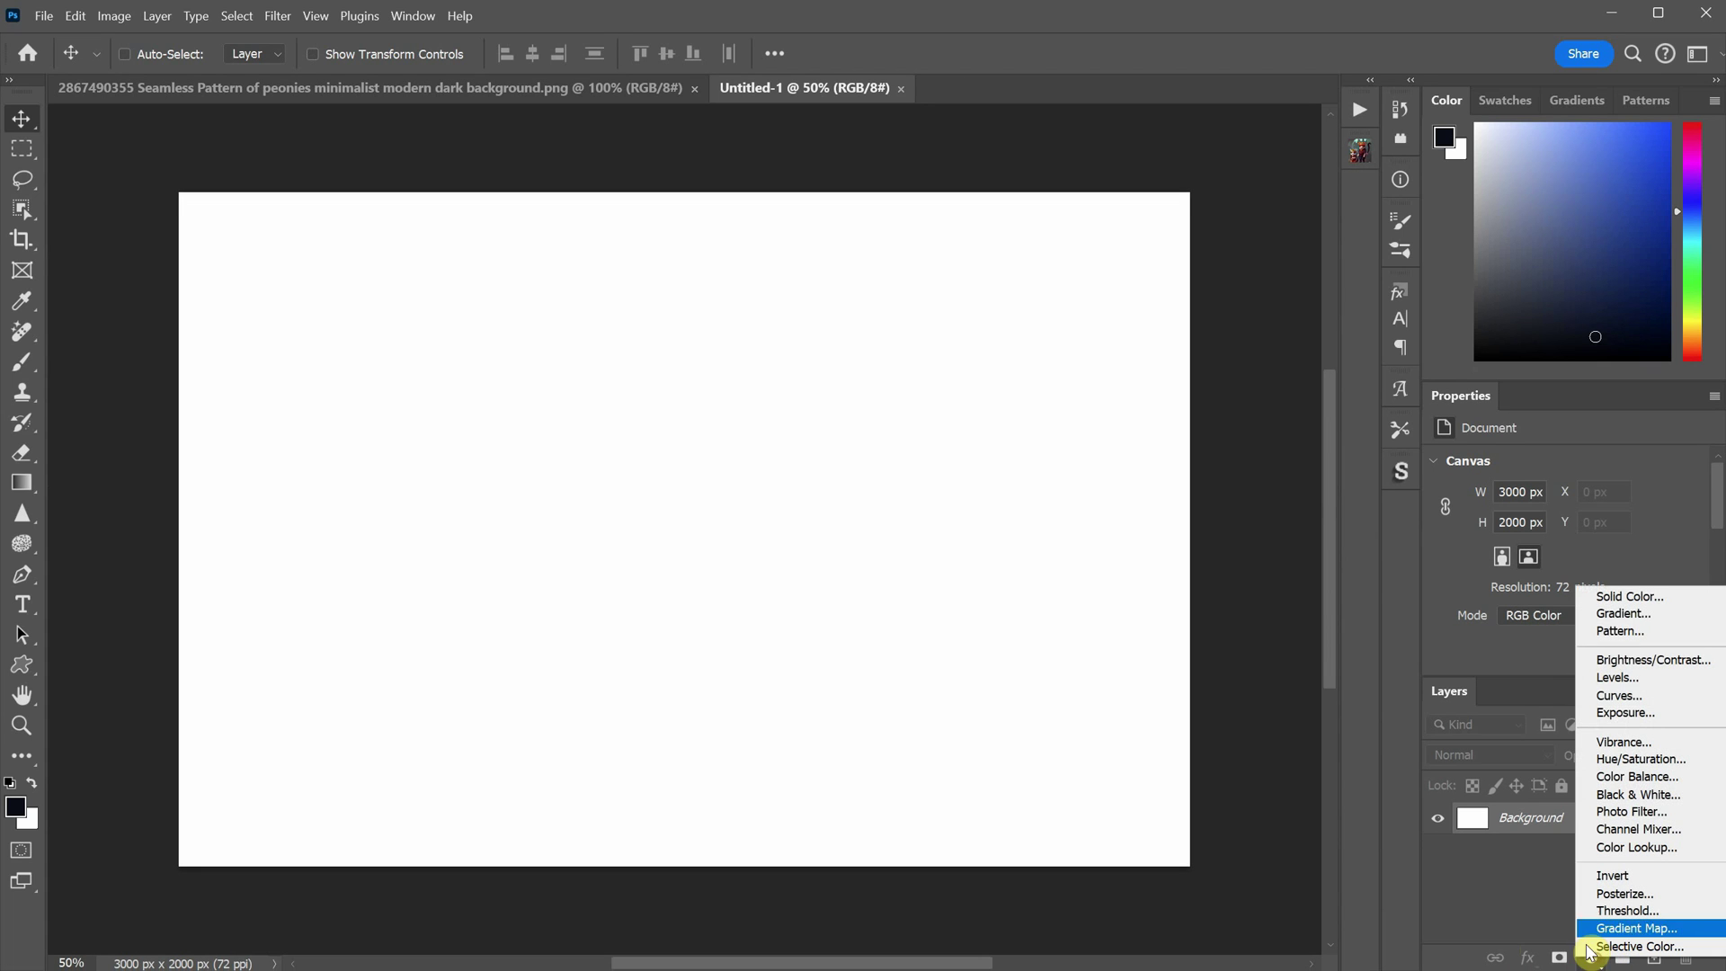
click(1621, 633)
click(1212, 103)
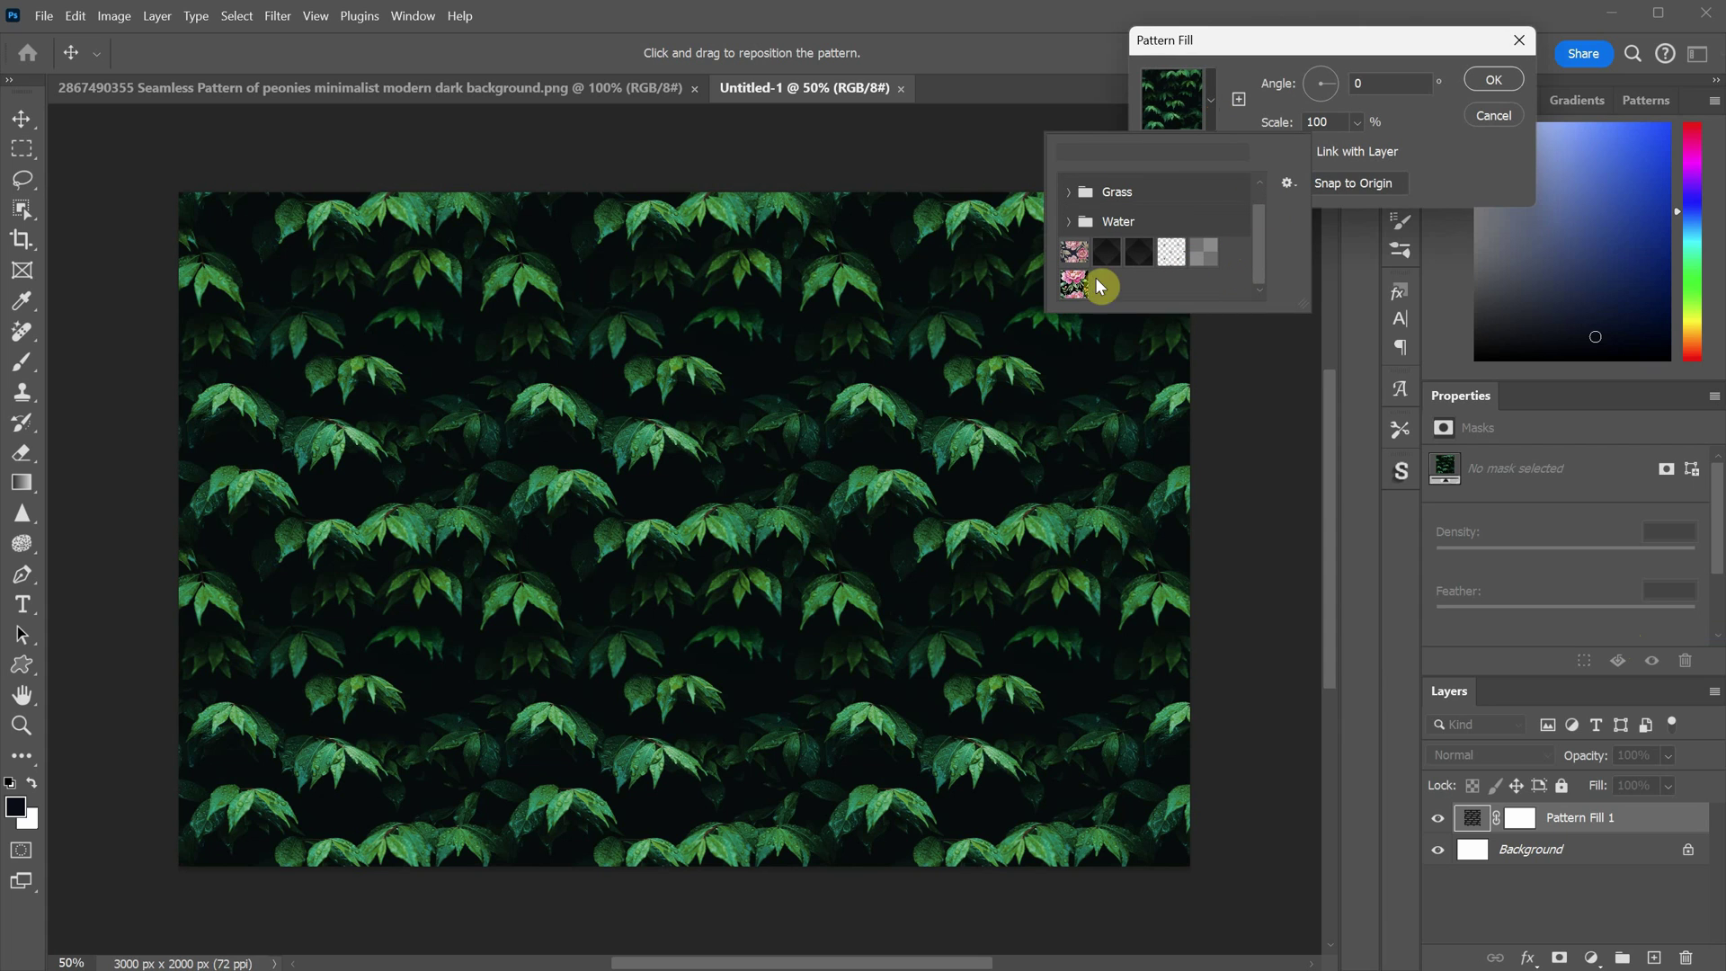
click(1075, 285)
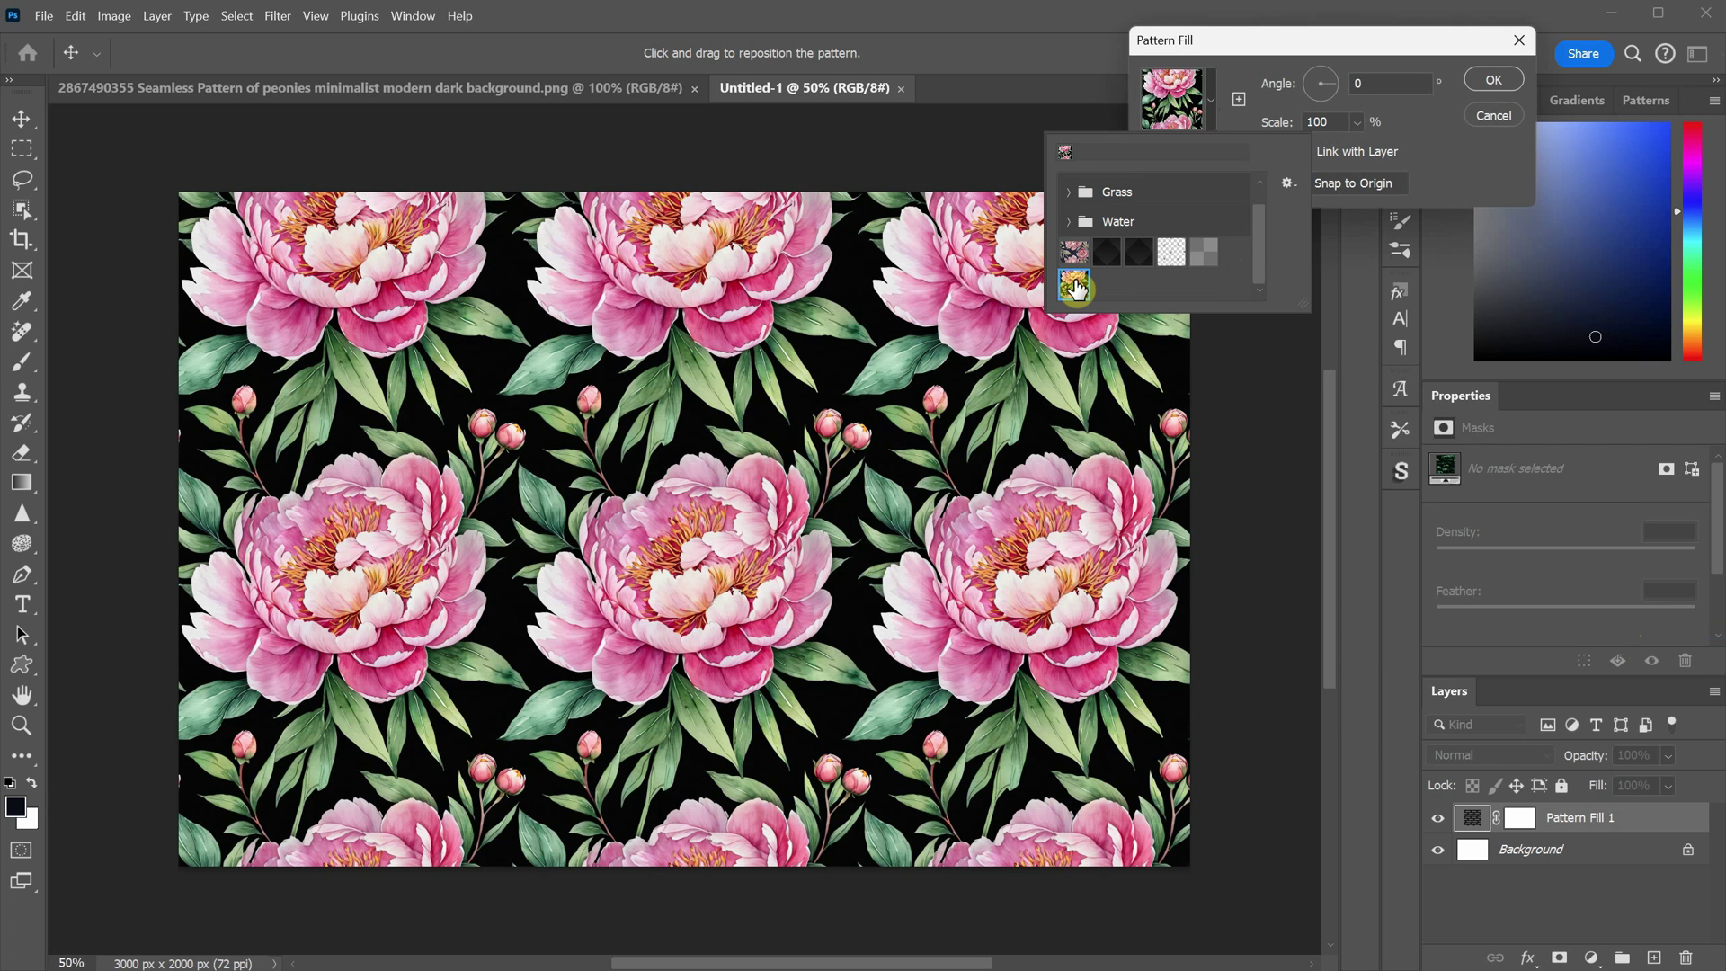
click(1280, 101)
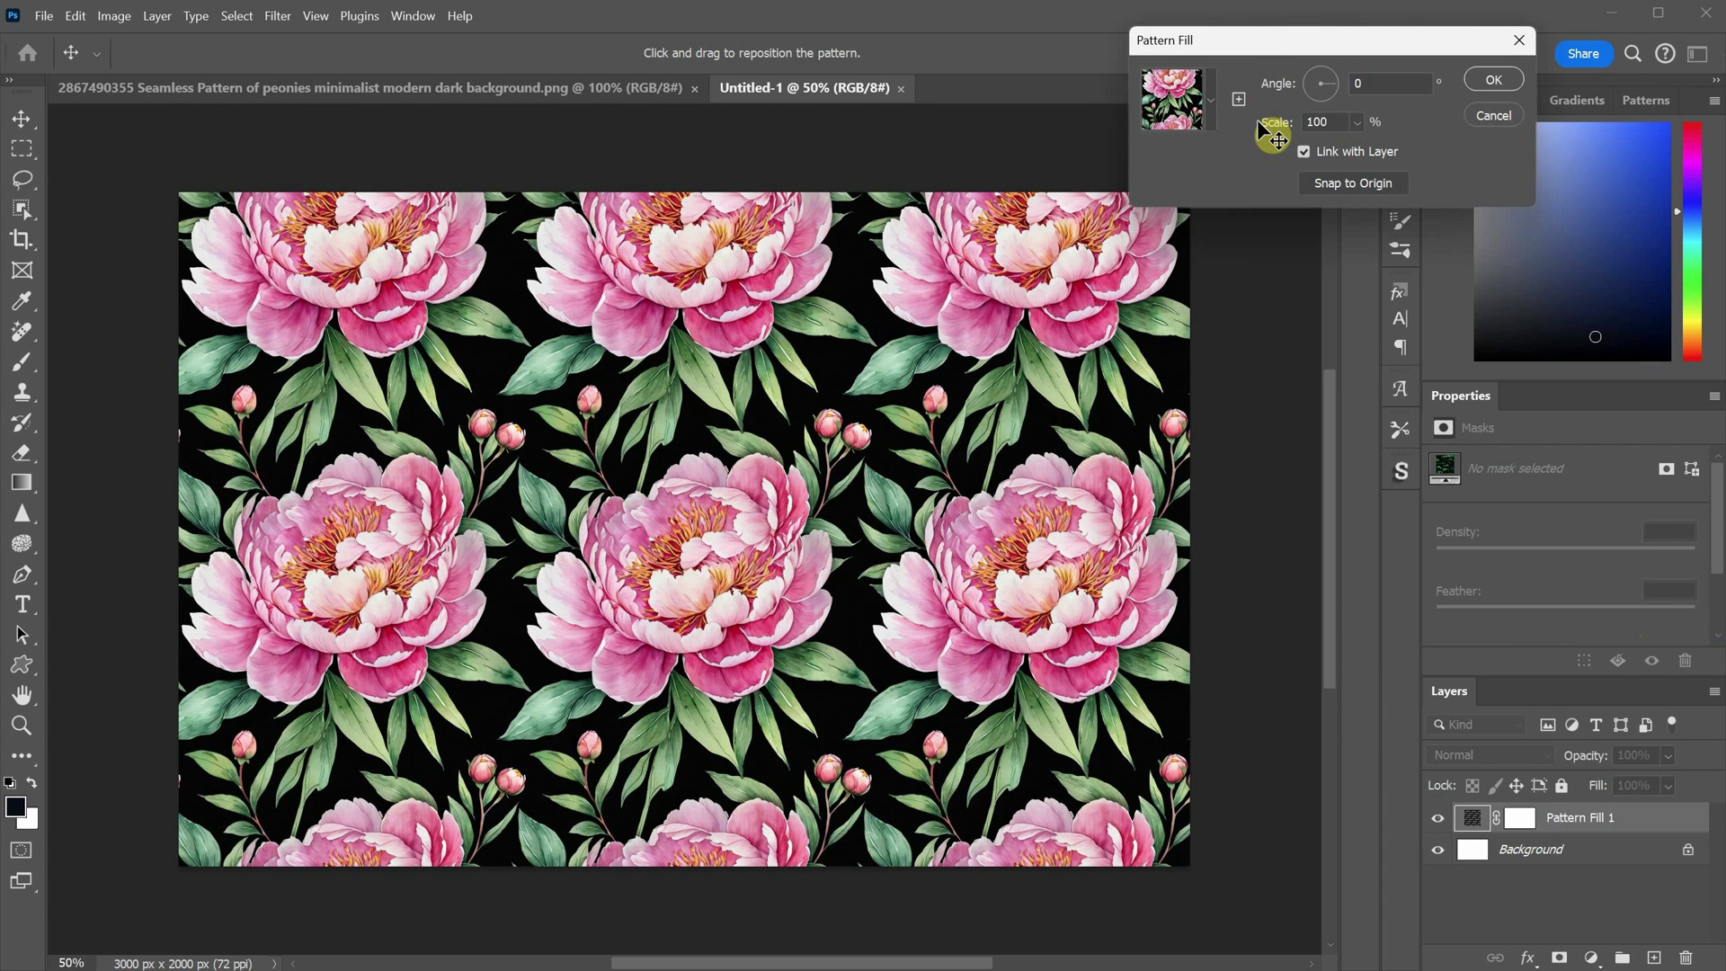
drag(829, 370, 951, 326)
Step: Confirm the Pattern Fill and zoom in to inspect the peony tiling
click(1496, 80)
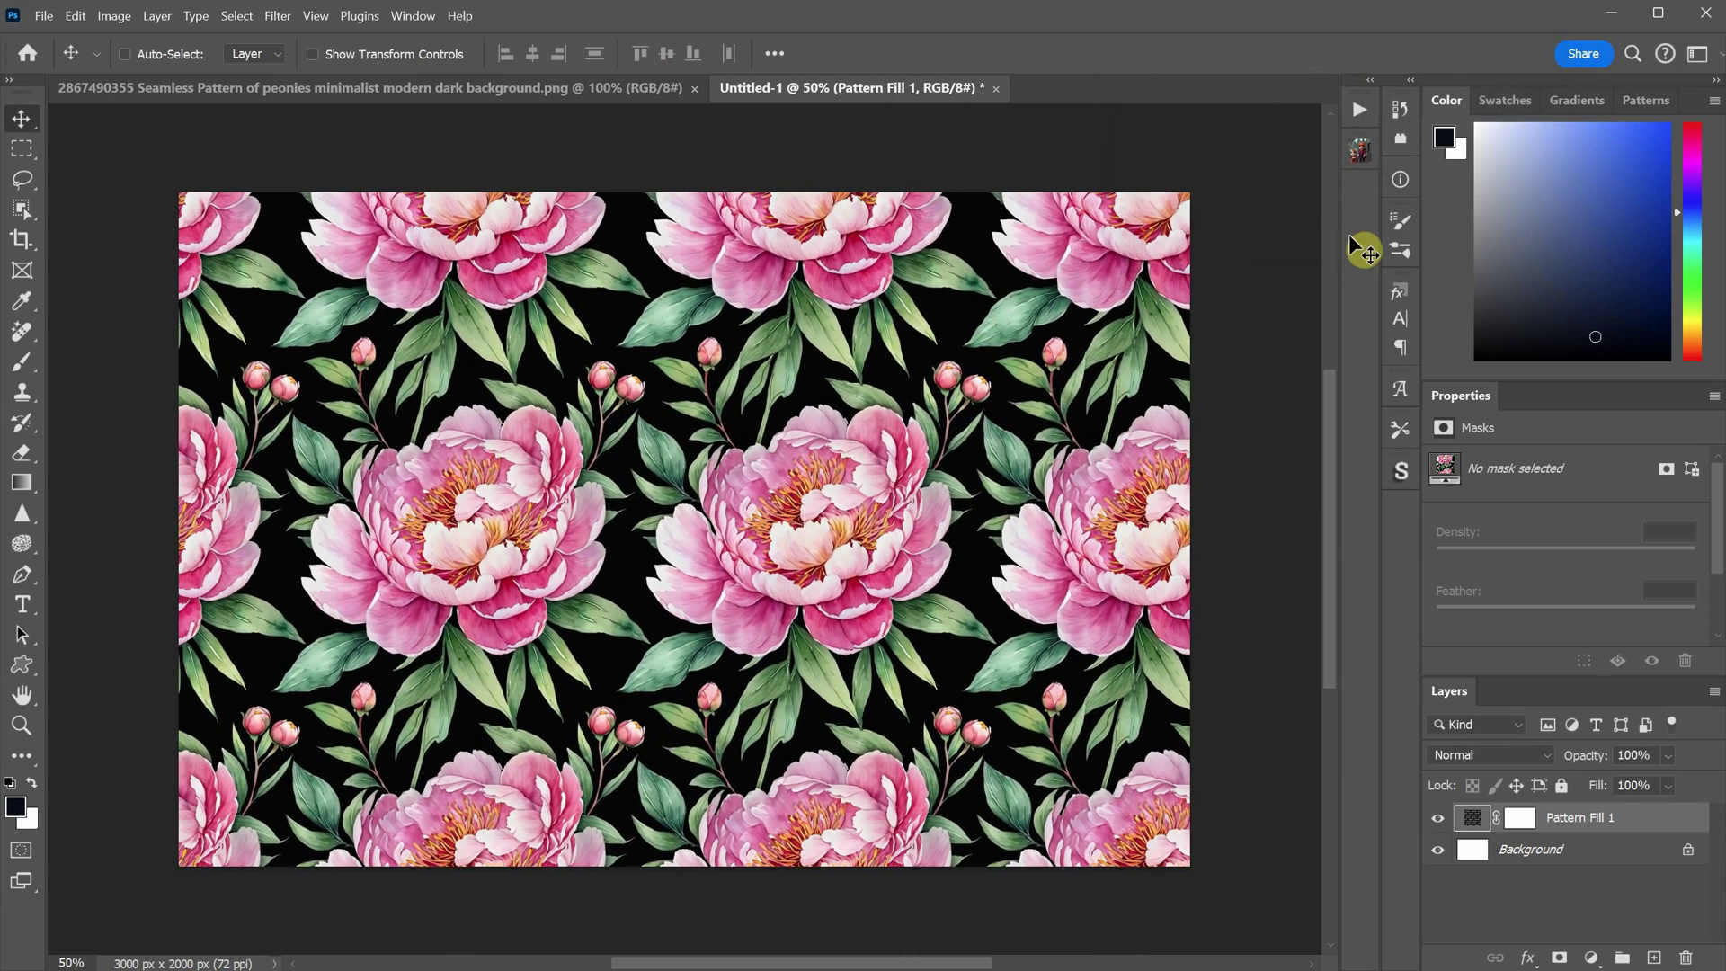
key(ctrl+plus)
key(ctrl+plus)
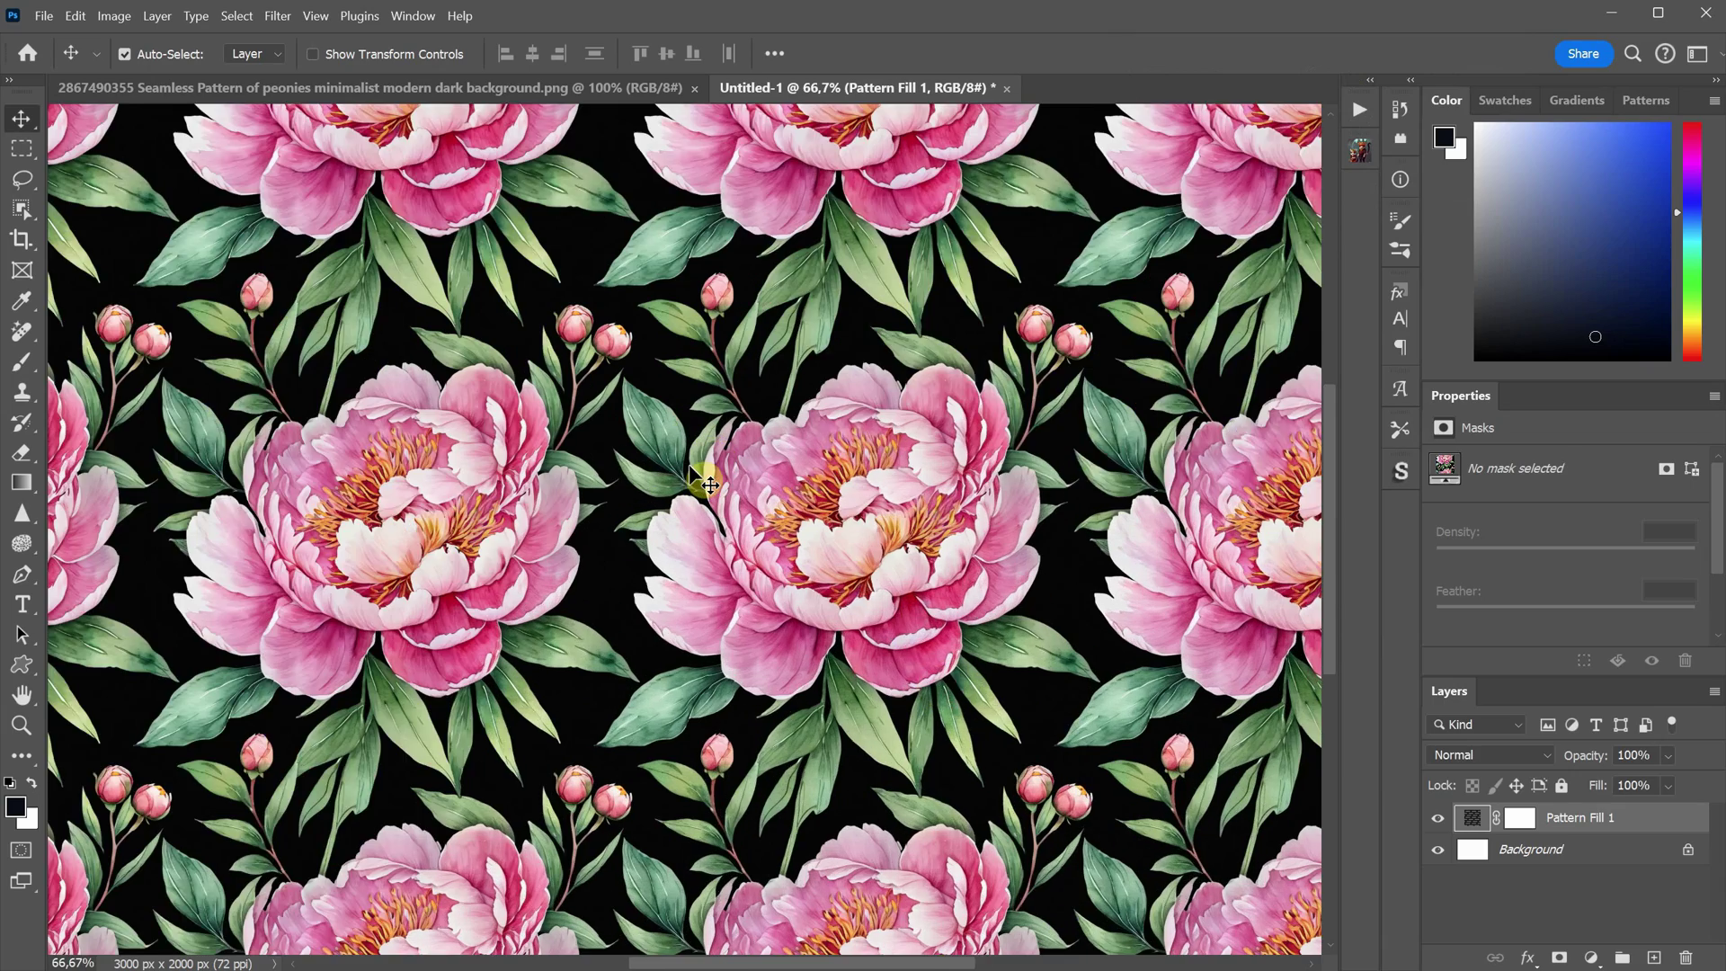
key(ctrl+minus)
key(ctrl+minus)
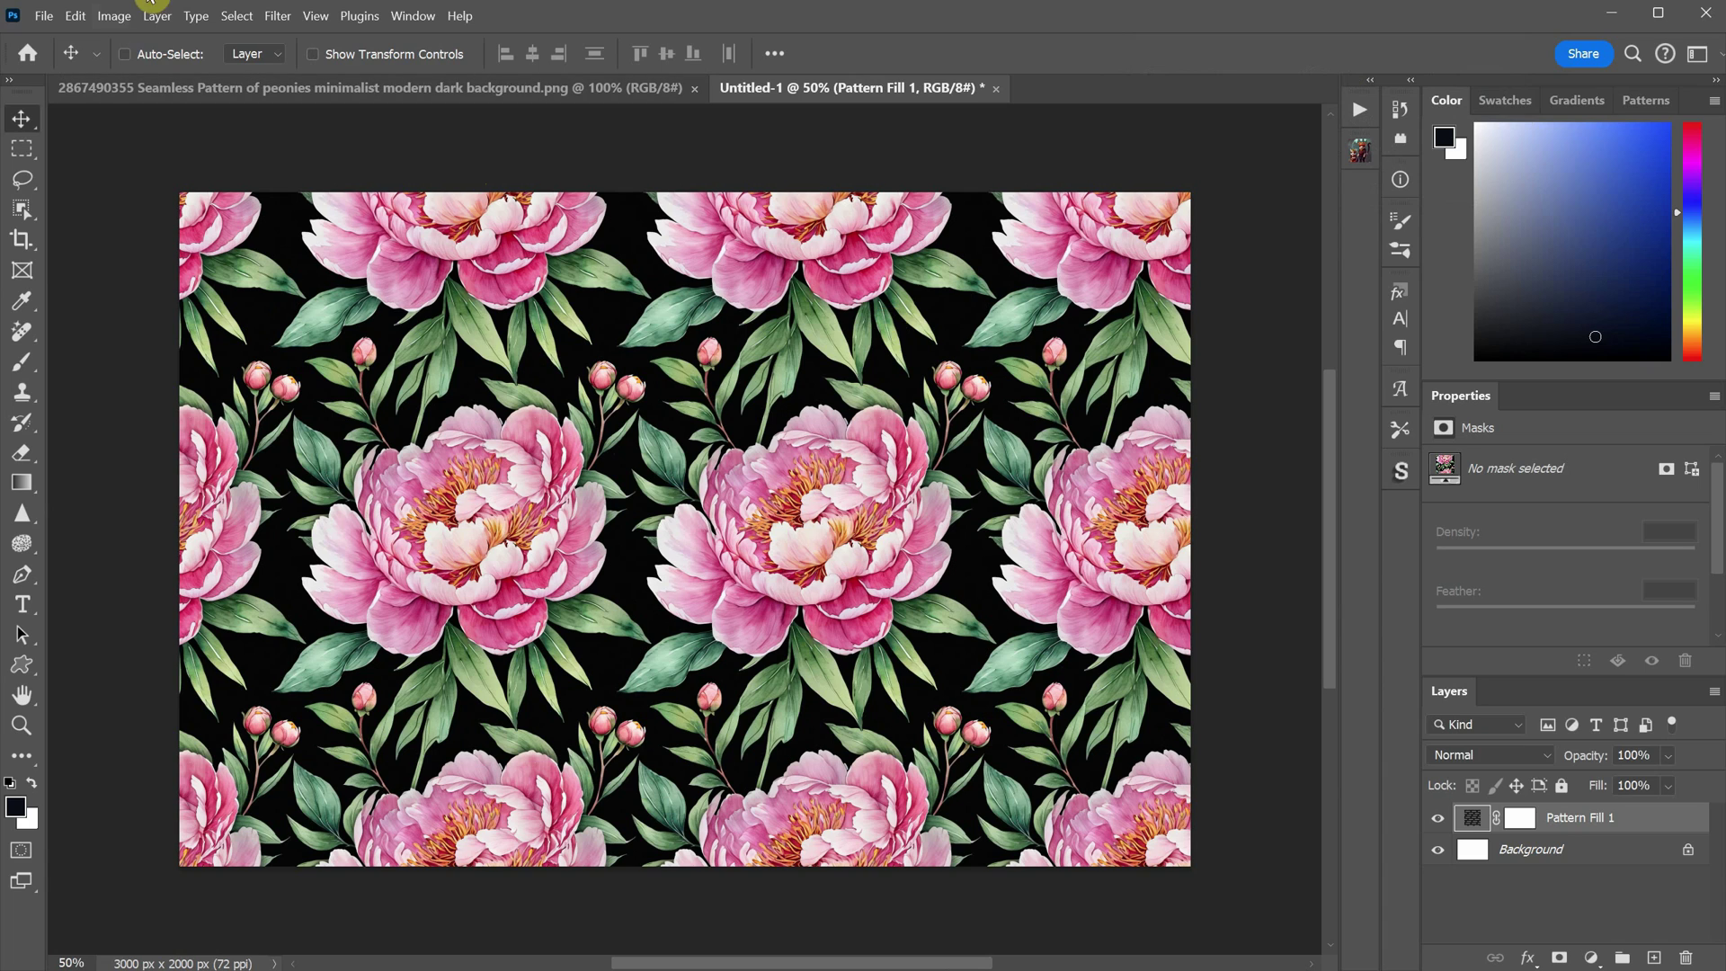
Step: Set the canvas height to 3000 px and offset the peony pattern across the square canvas
click(113, 15)
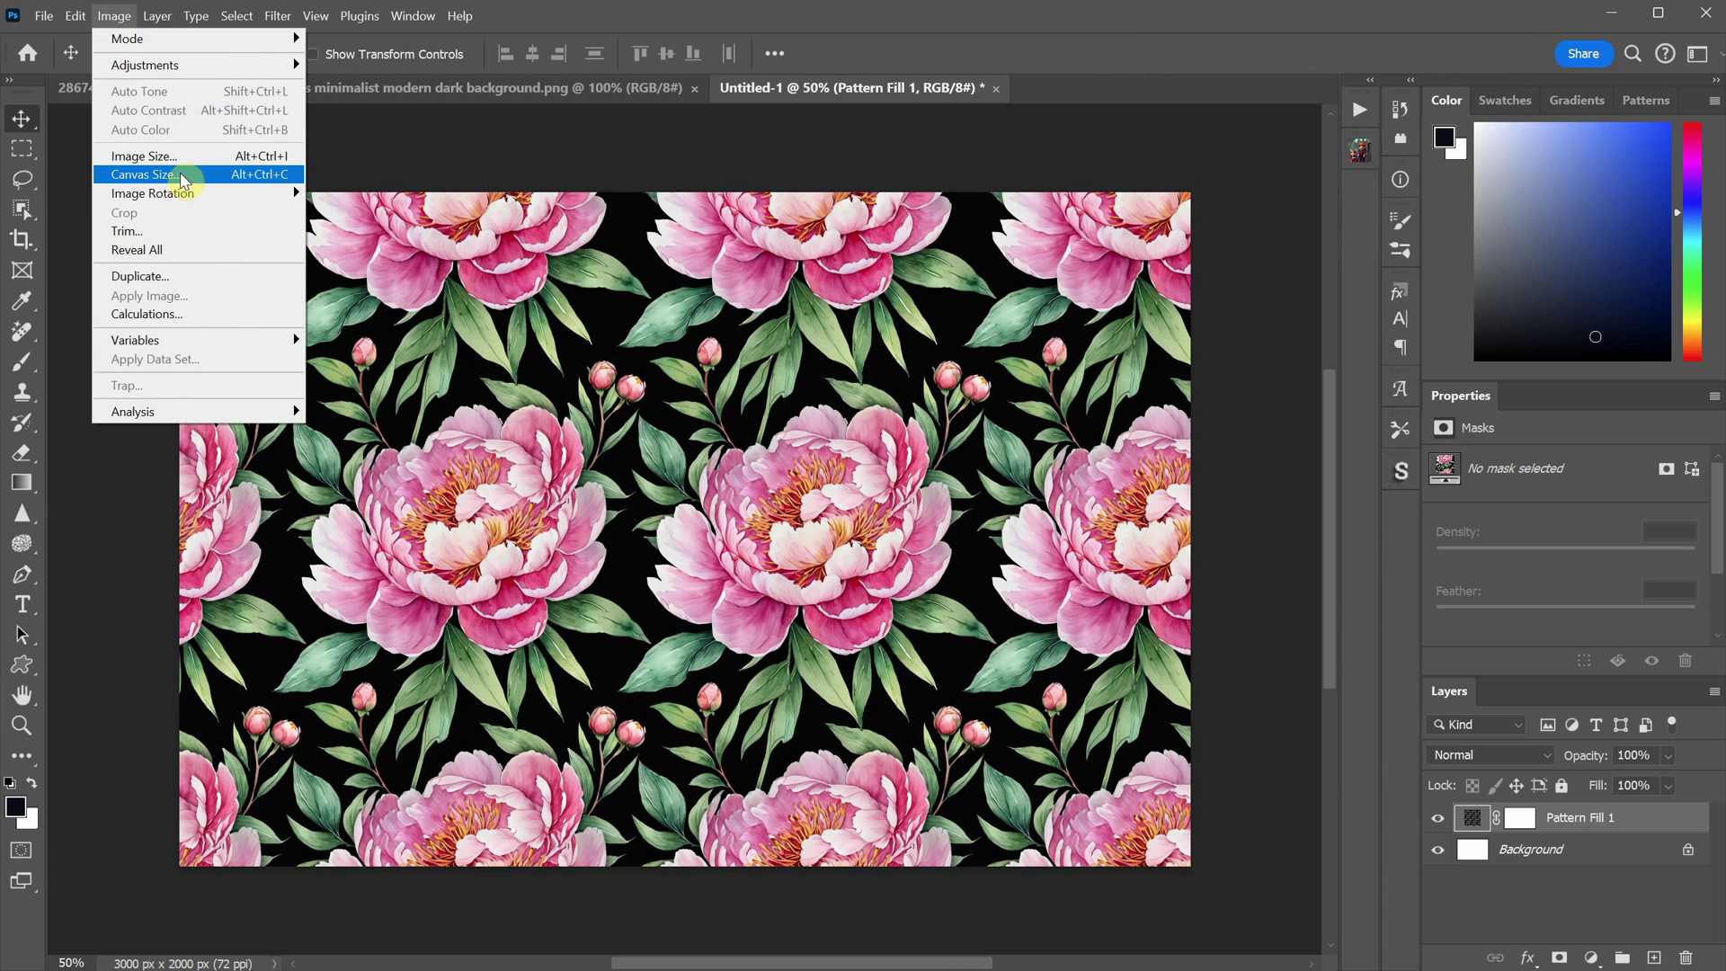
click(187, 174)
double_click(1294, 307)
text(3000)
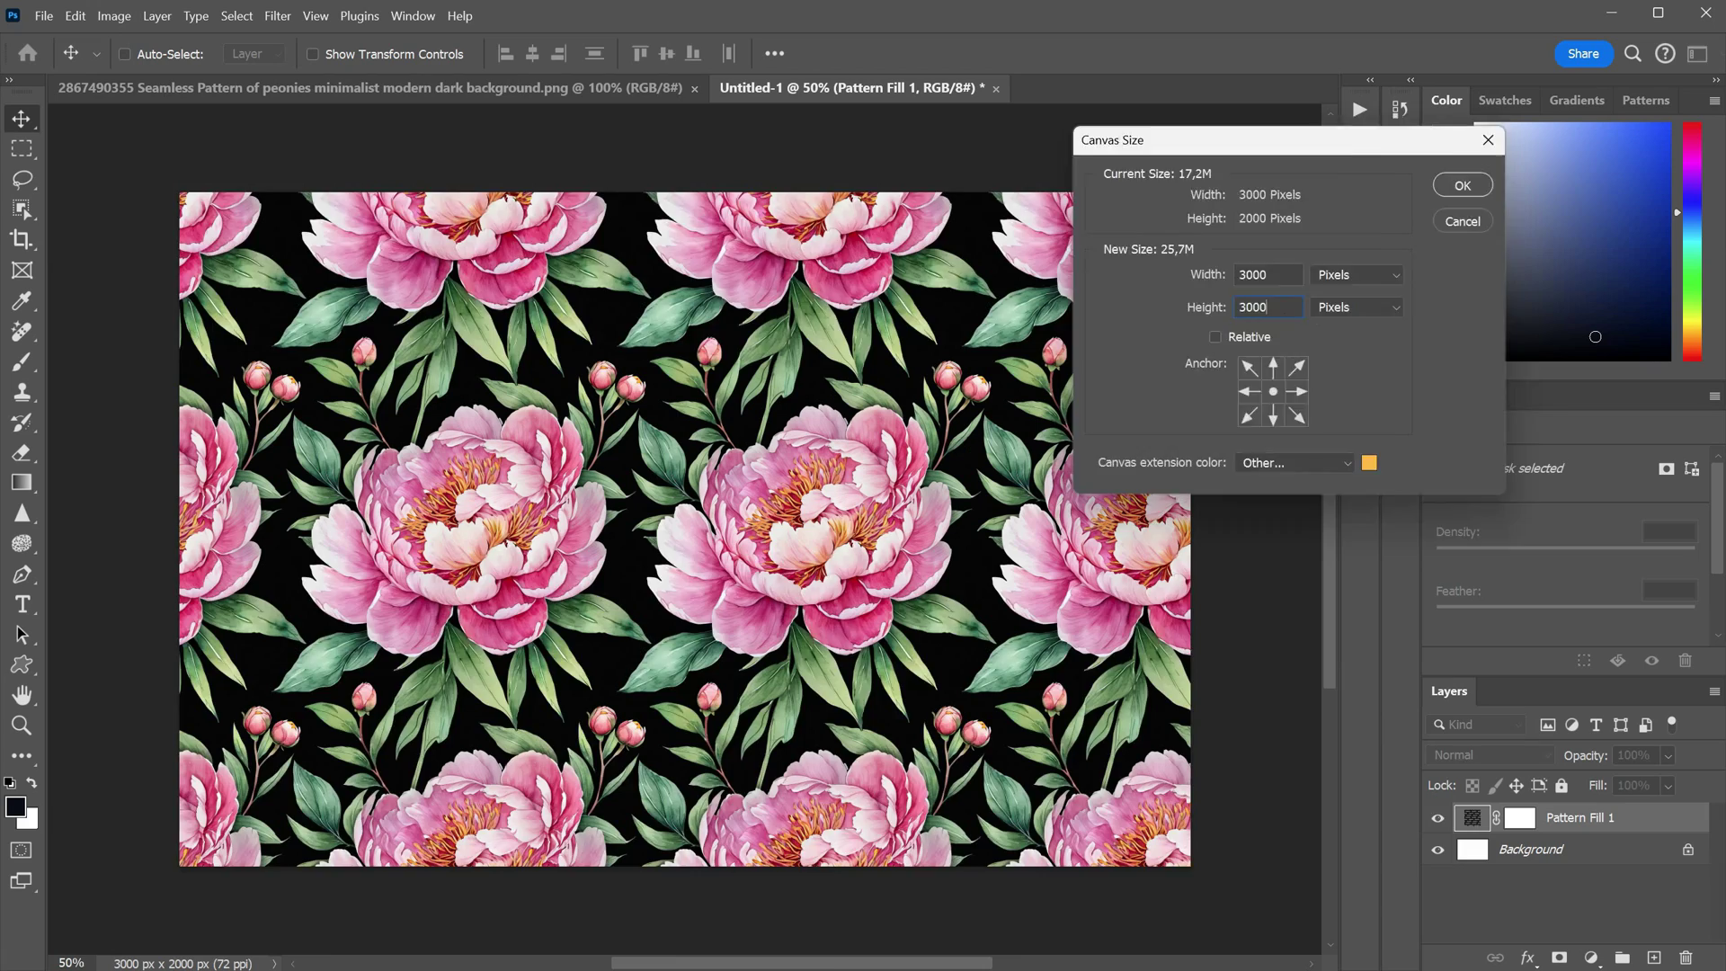
key(Return)
scroll(914, 433, down, 3)
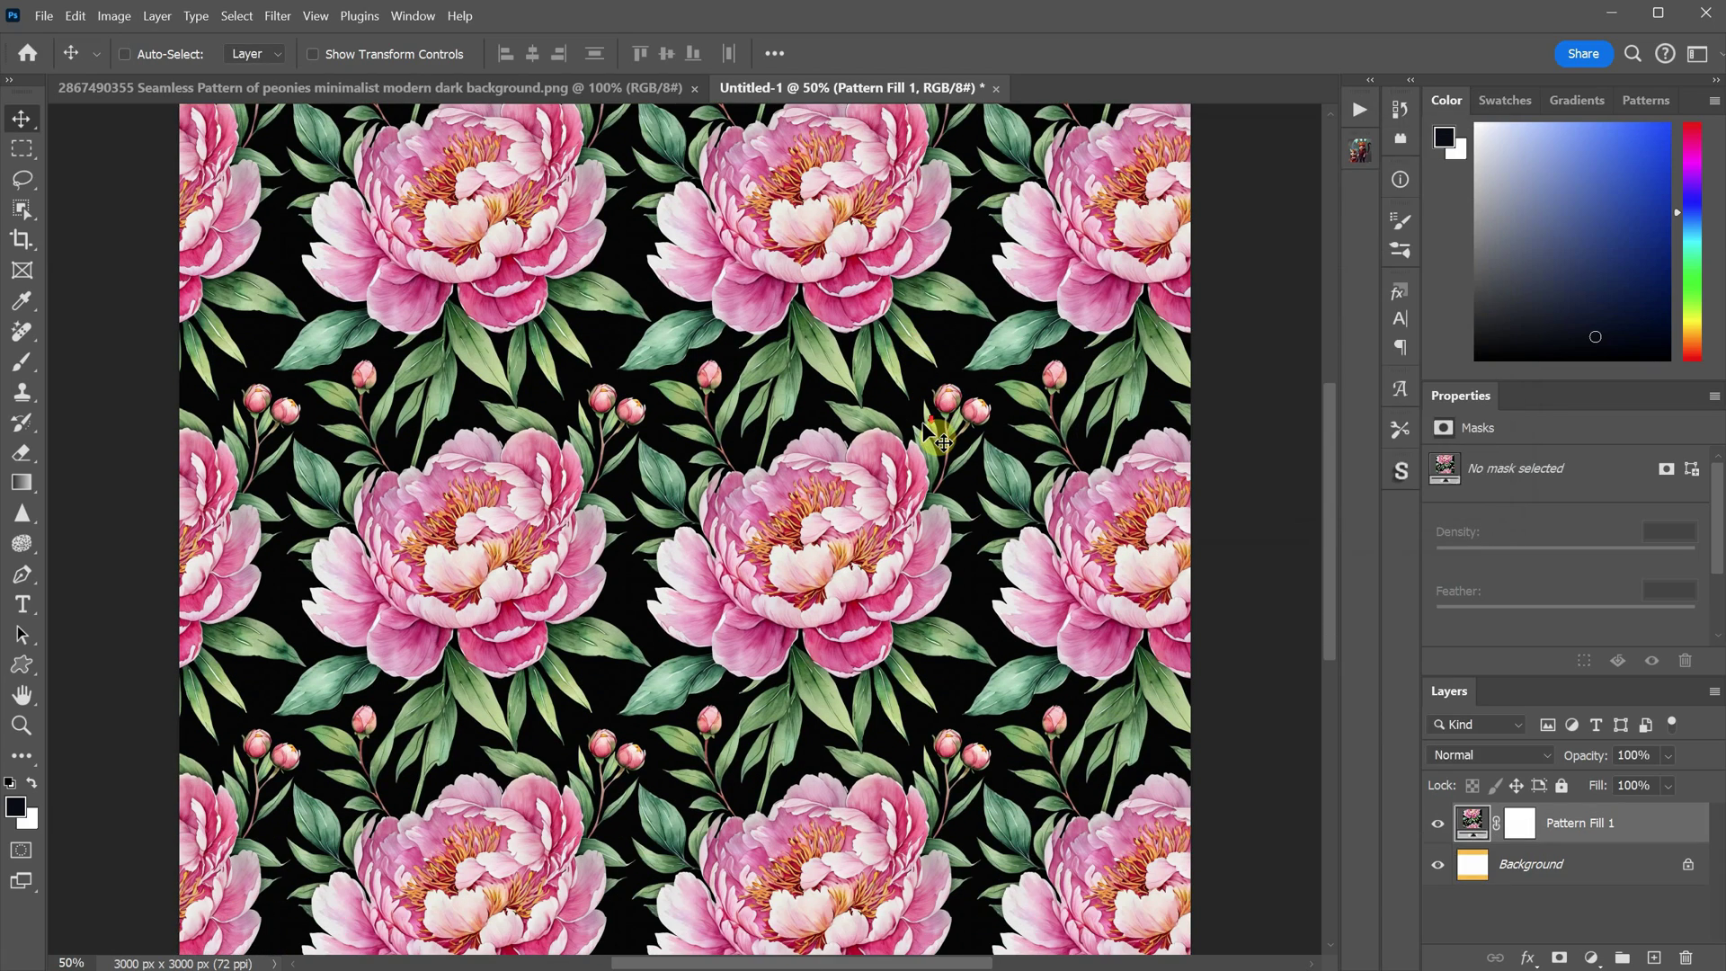
key(ctrl+minus)
key(ctrl+minus)
drag(941, 413, 1007, 423)
Step: Close Untitled-1 without saving and unlock the peony Background as an editable Layer 0
click(996, 88)
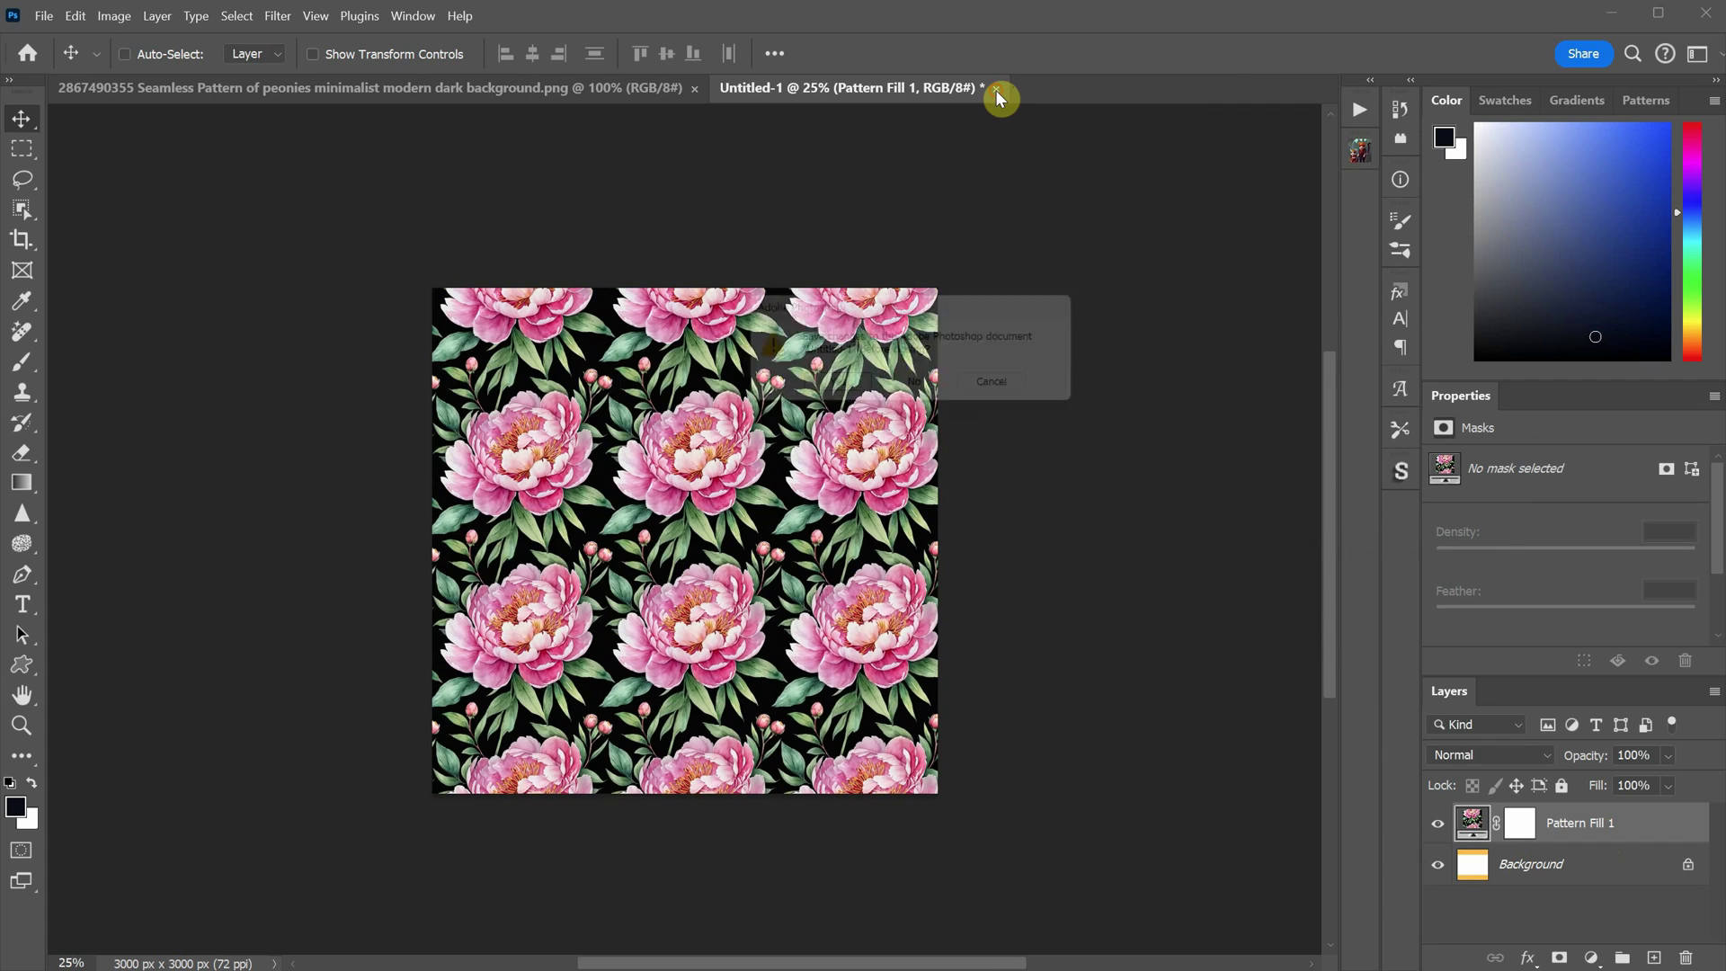
click(922, 386)
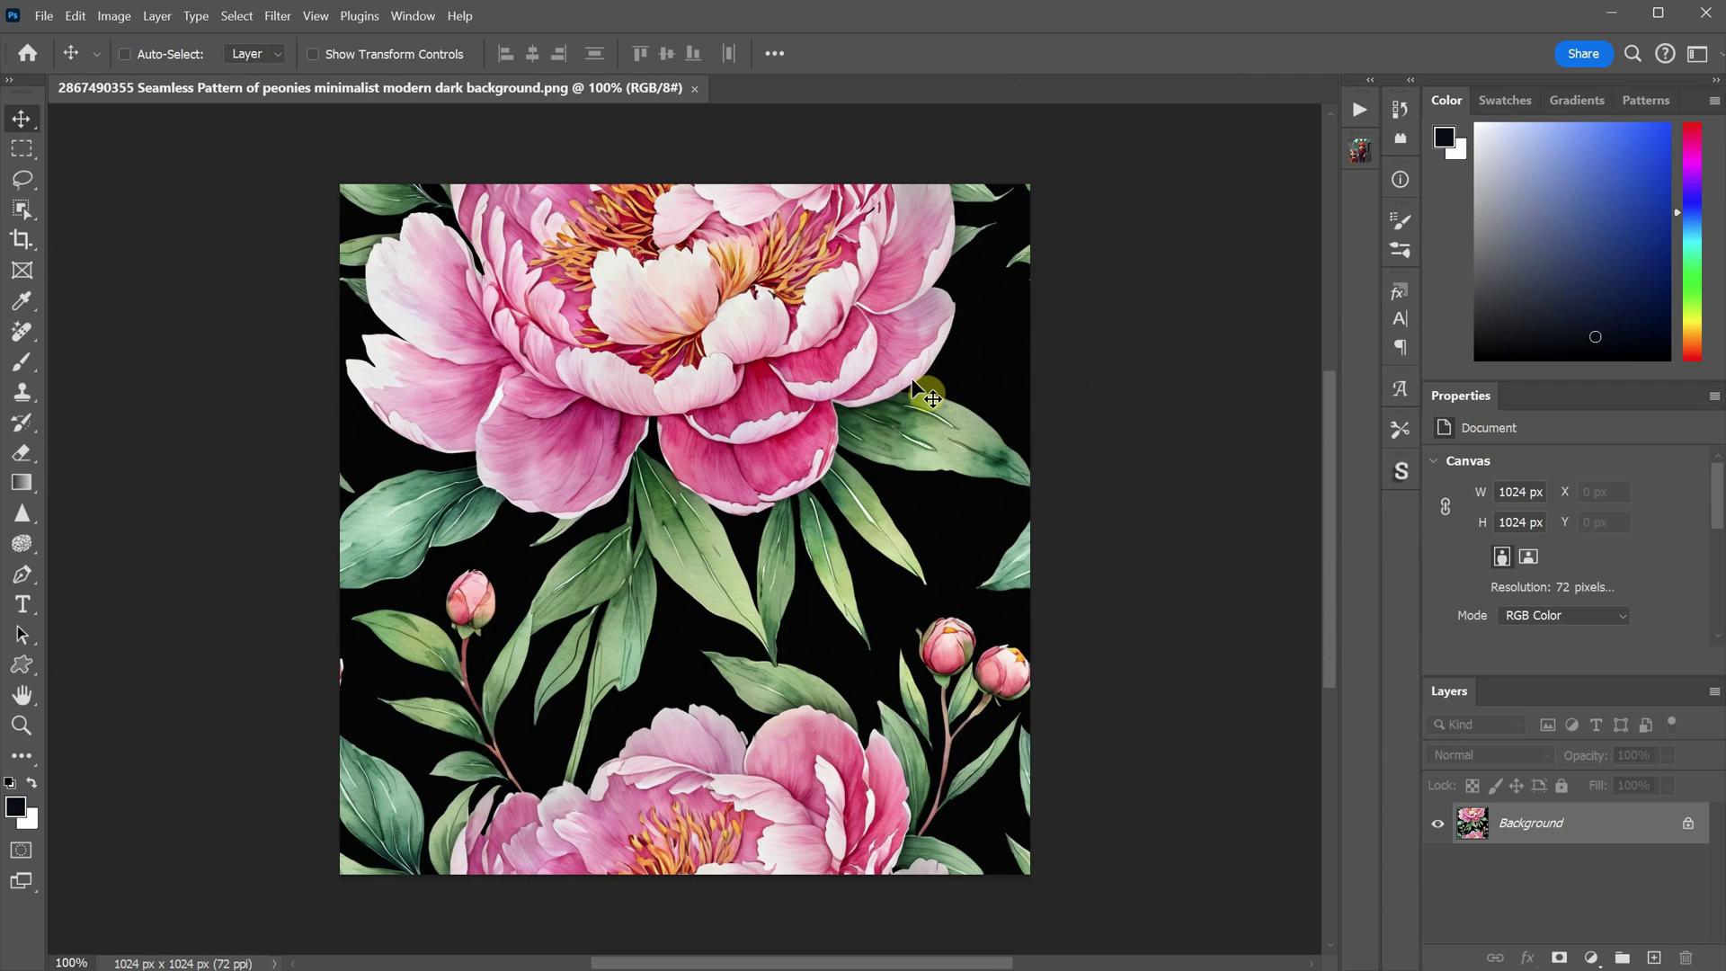
double_click(1532, 831)
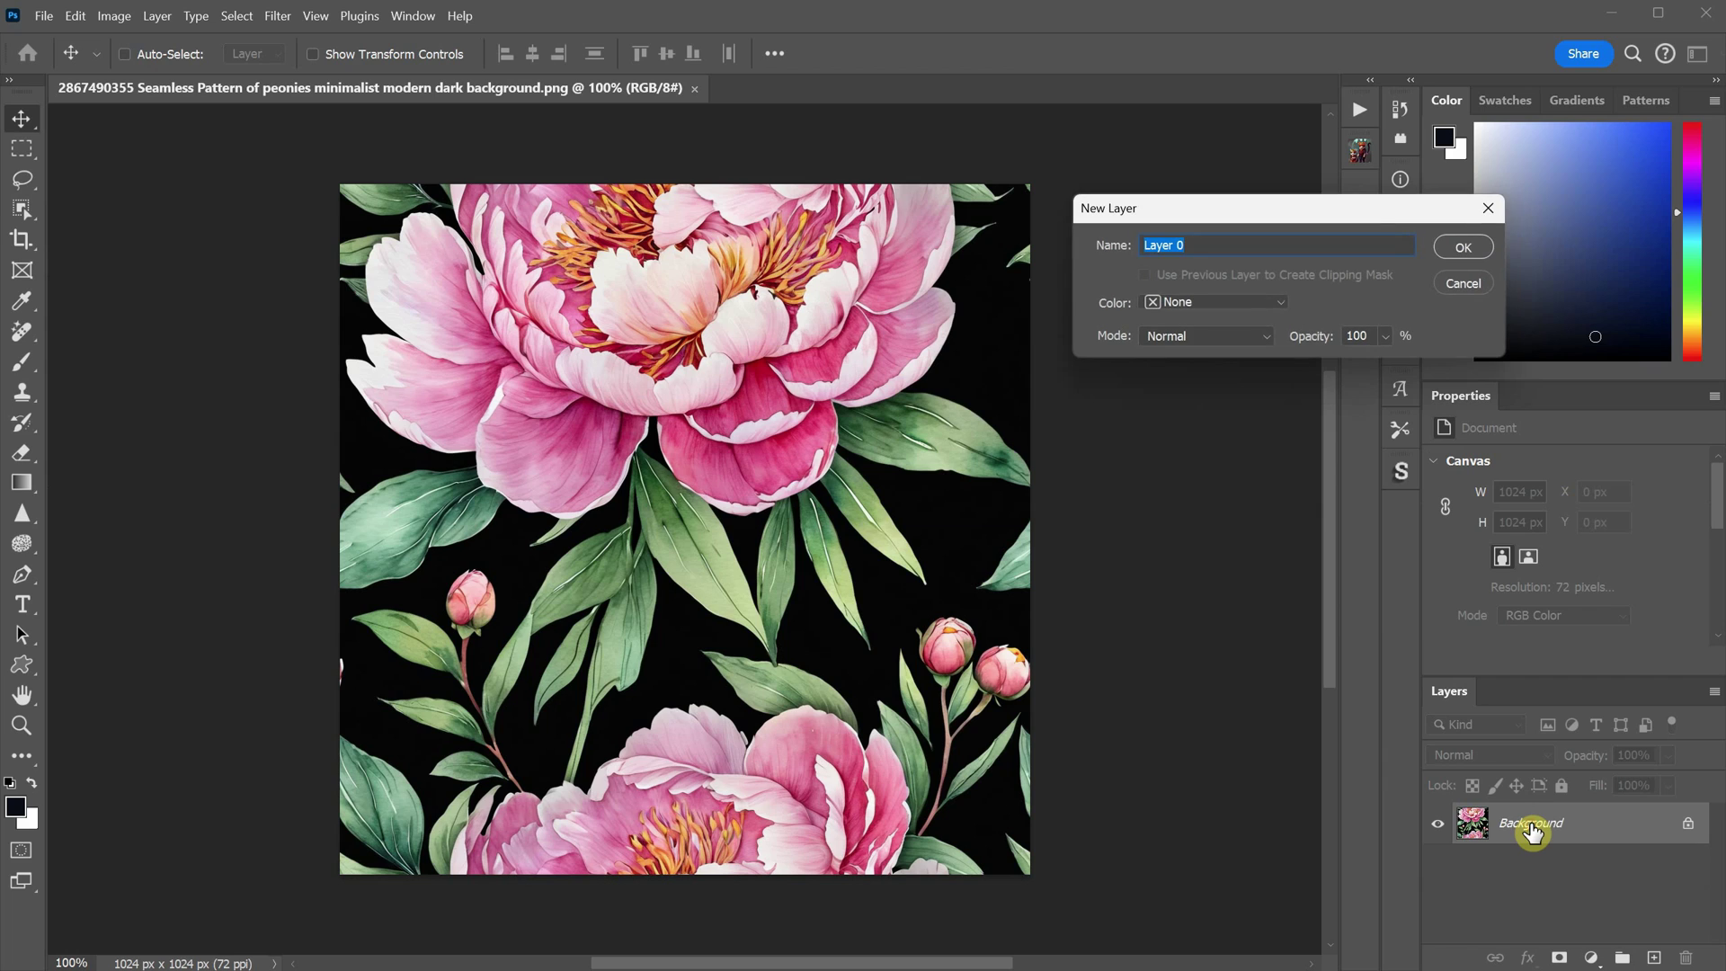
click(1462, 256)
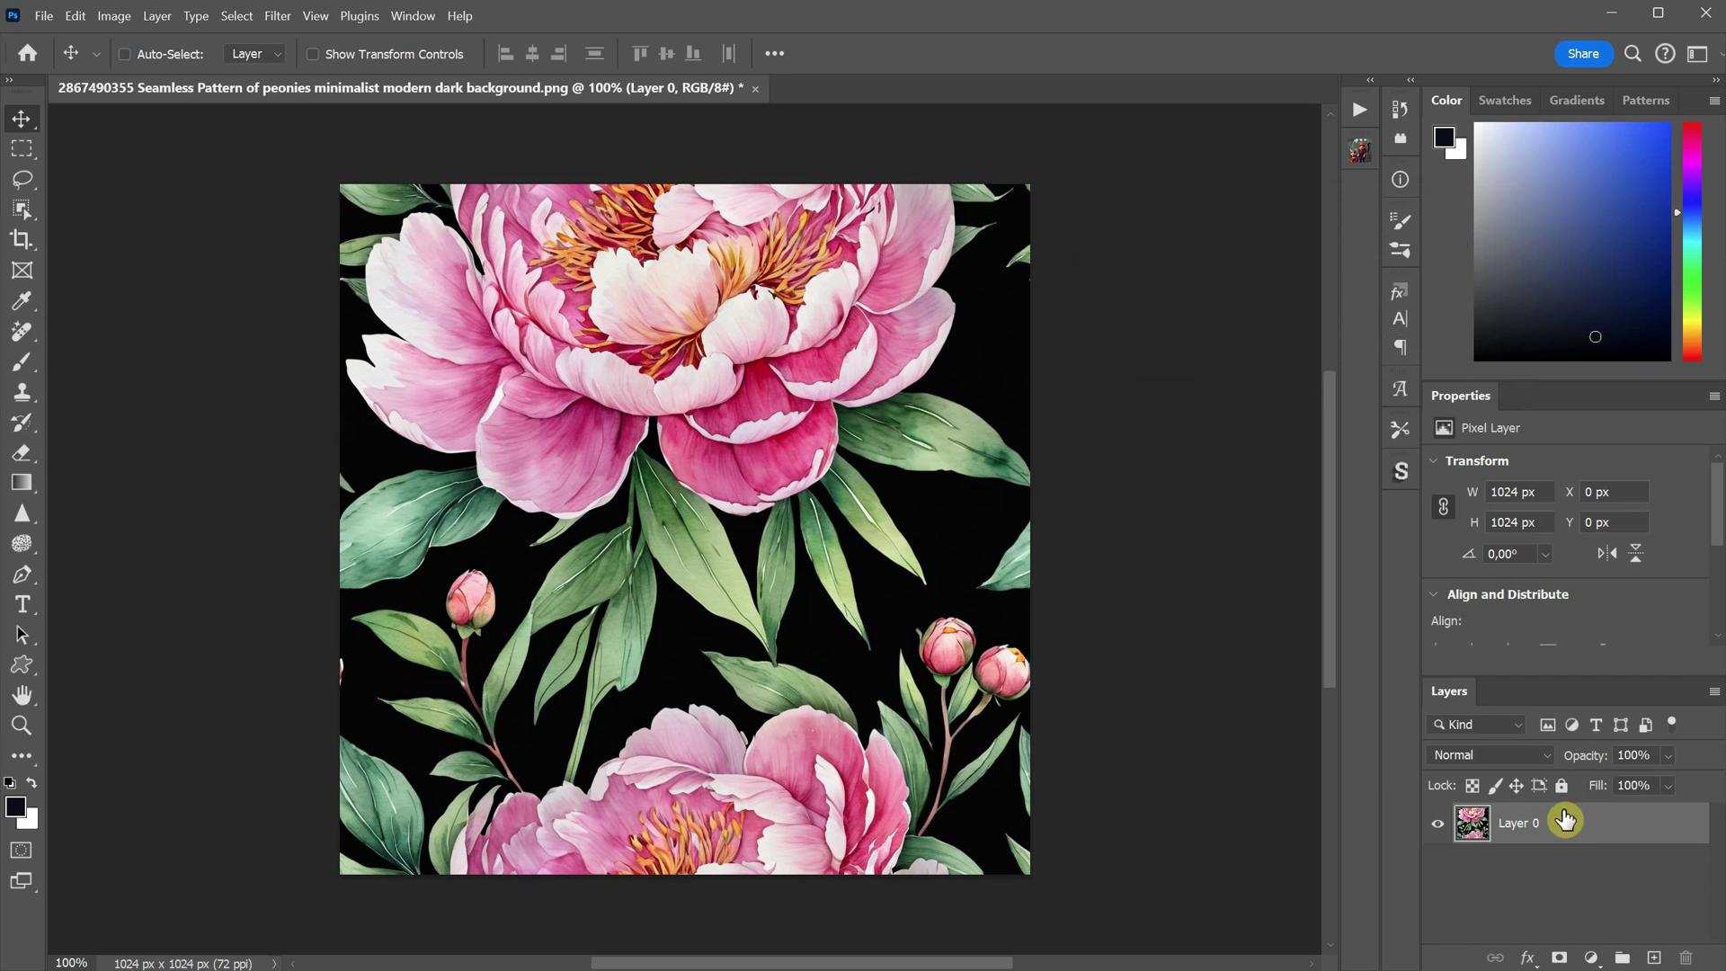
click(131, 27)
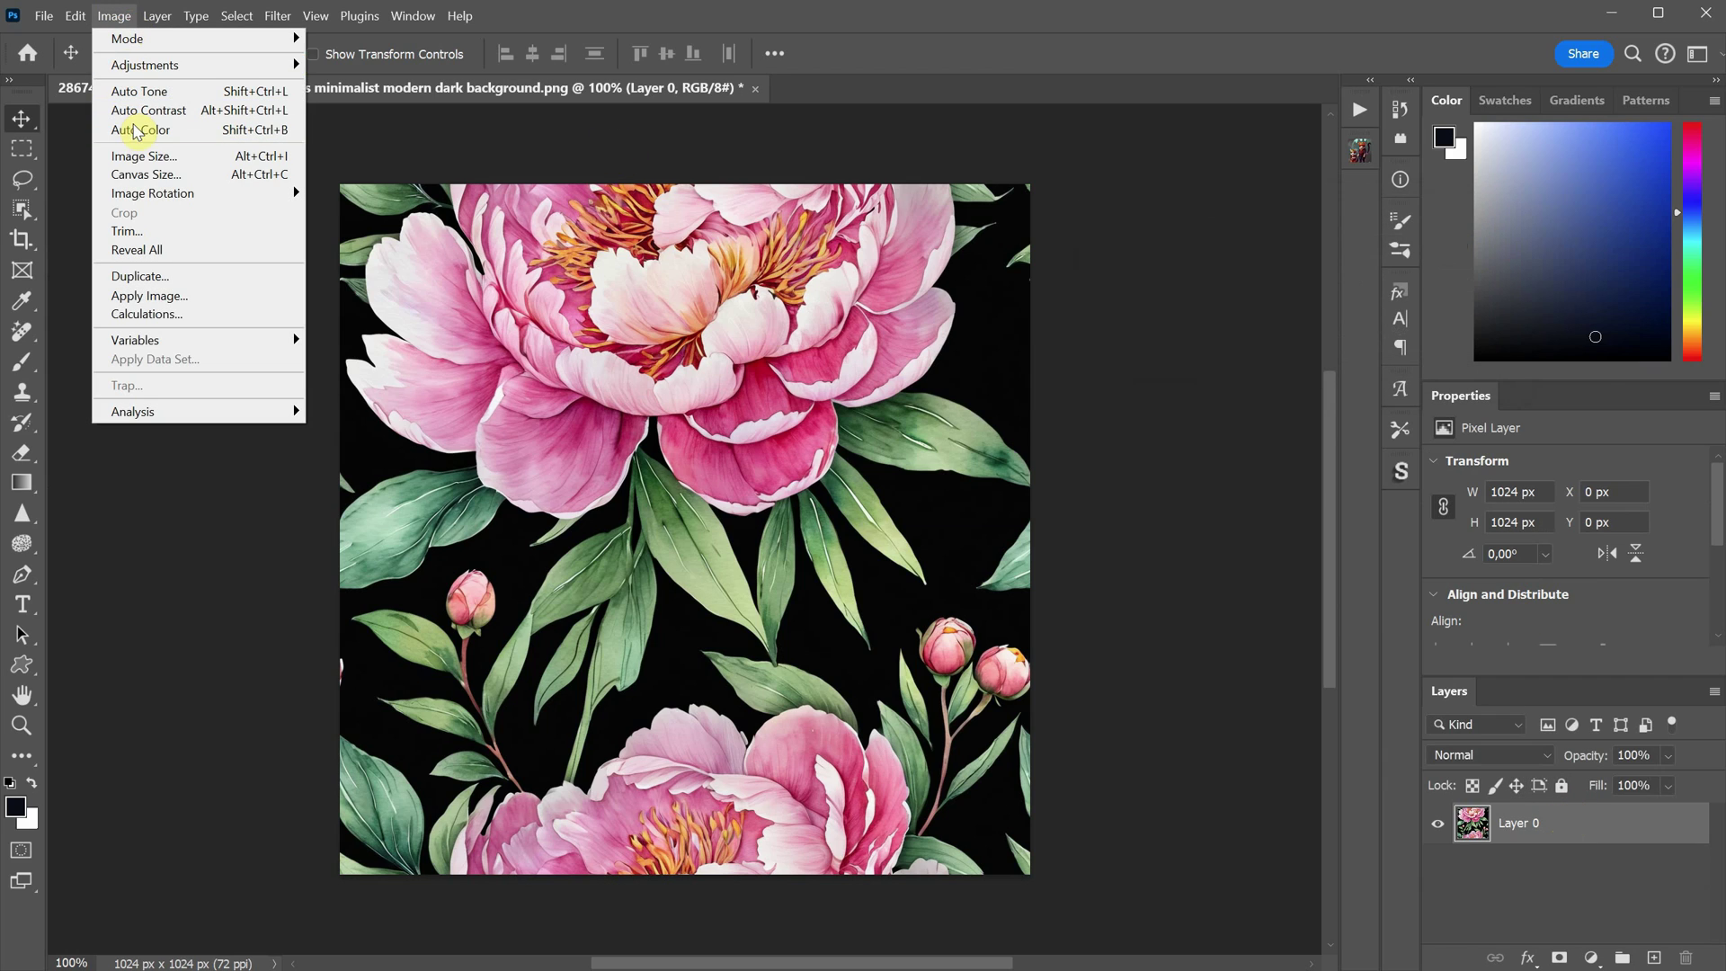
Step: Enlarge the canvas to 200% width and height, anchored top-left, giving 2048×2048 px
click(163, 174)
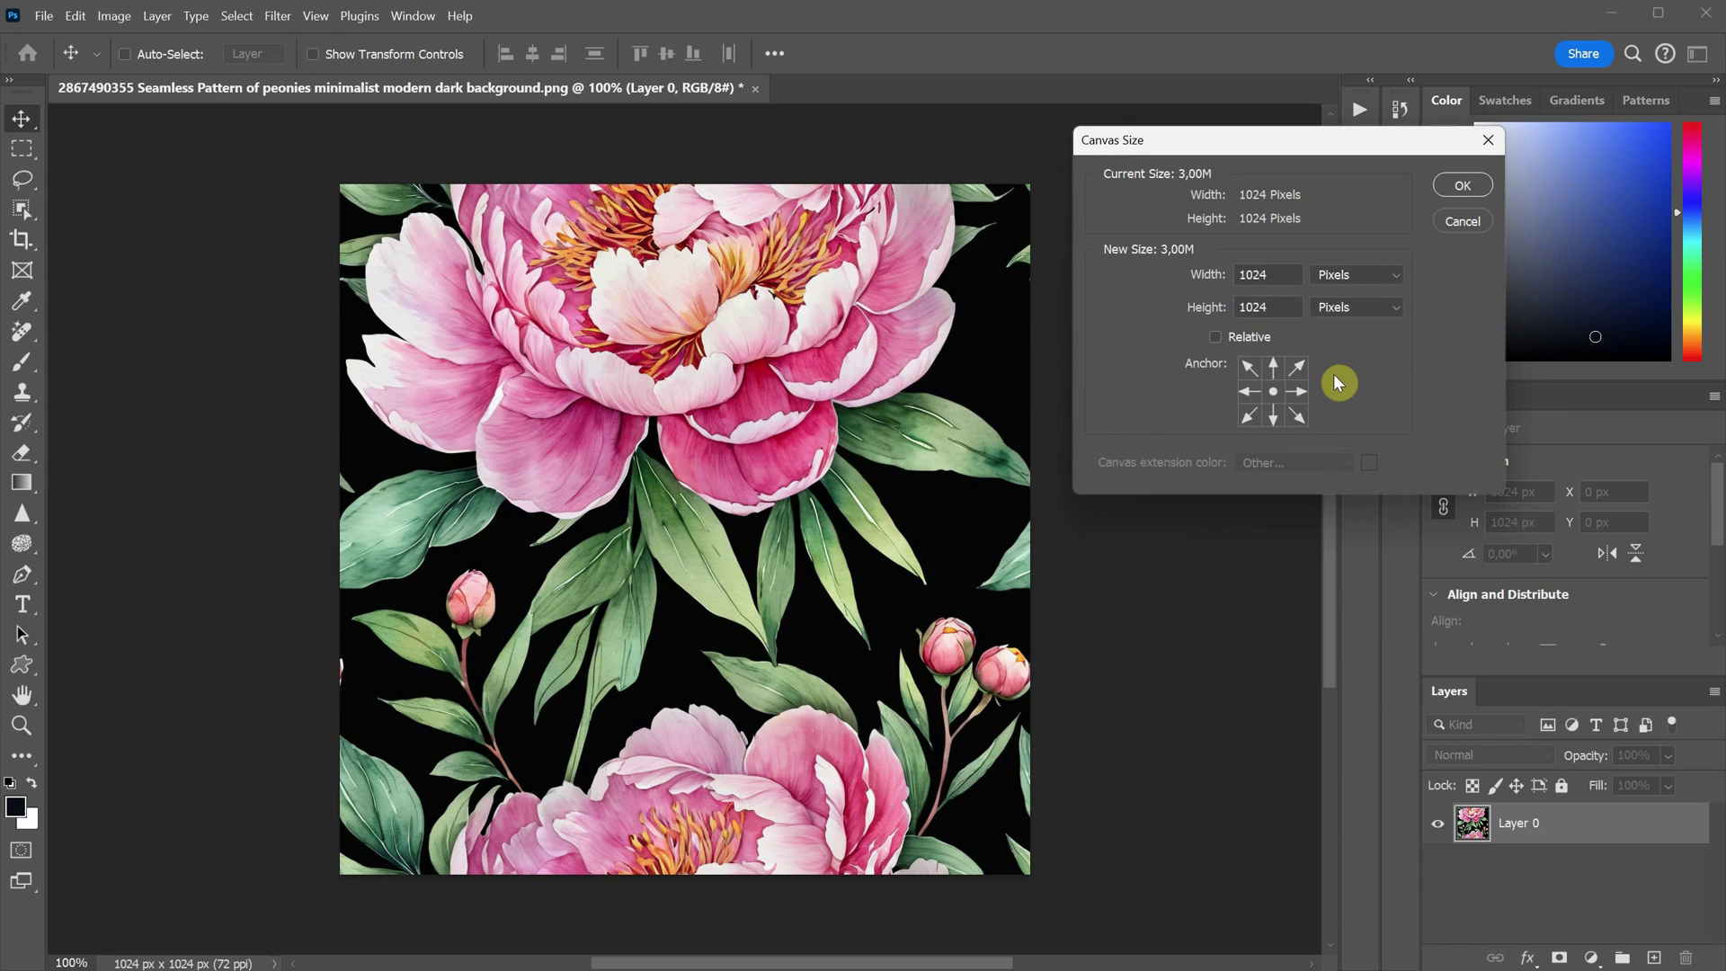
click(1249, 369)
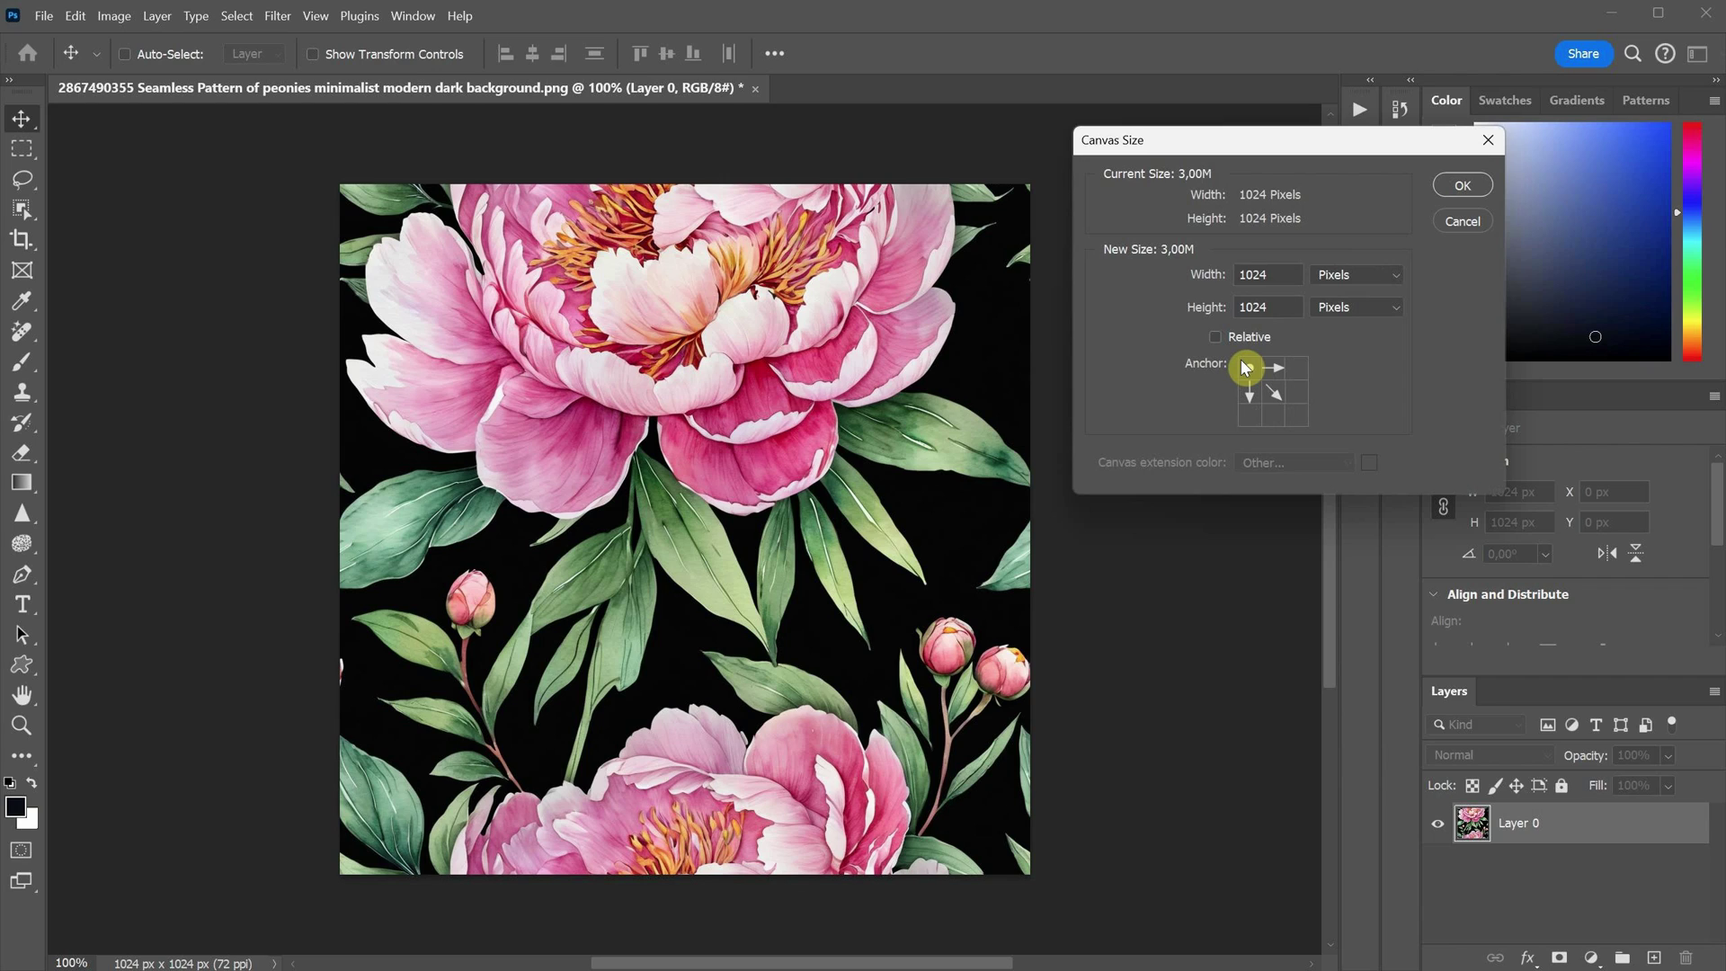
click(1355, 274)
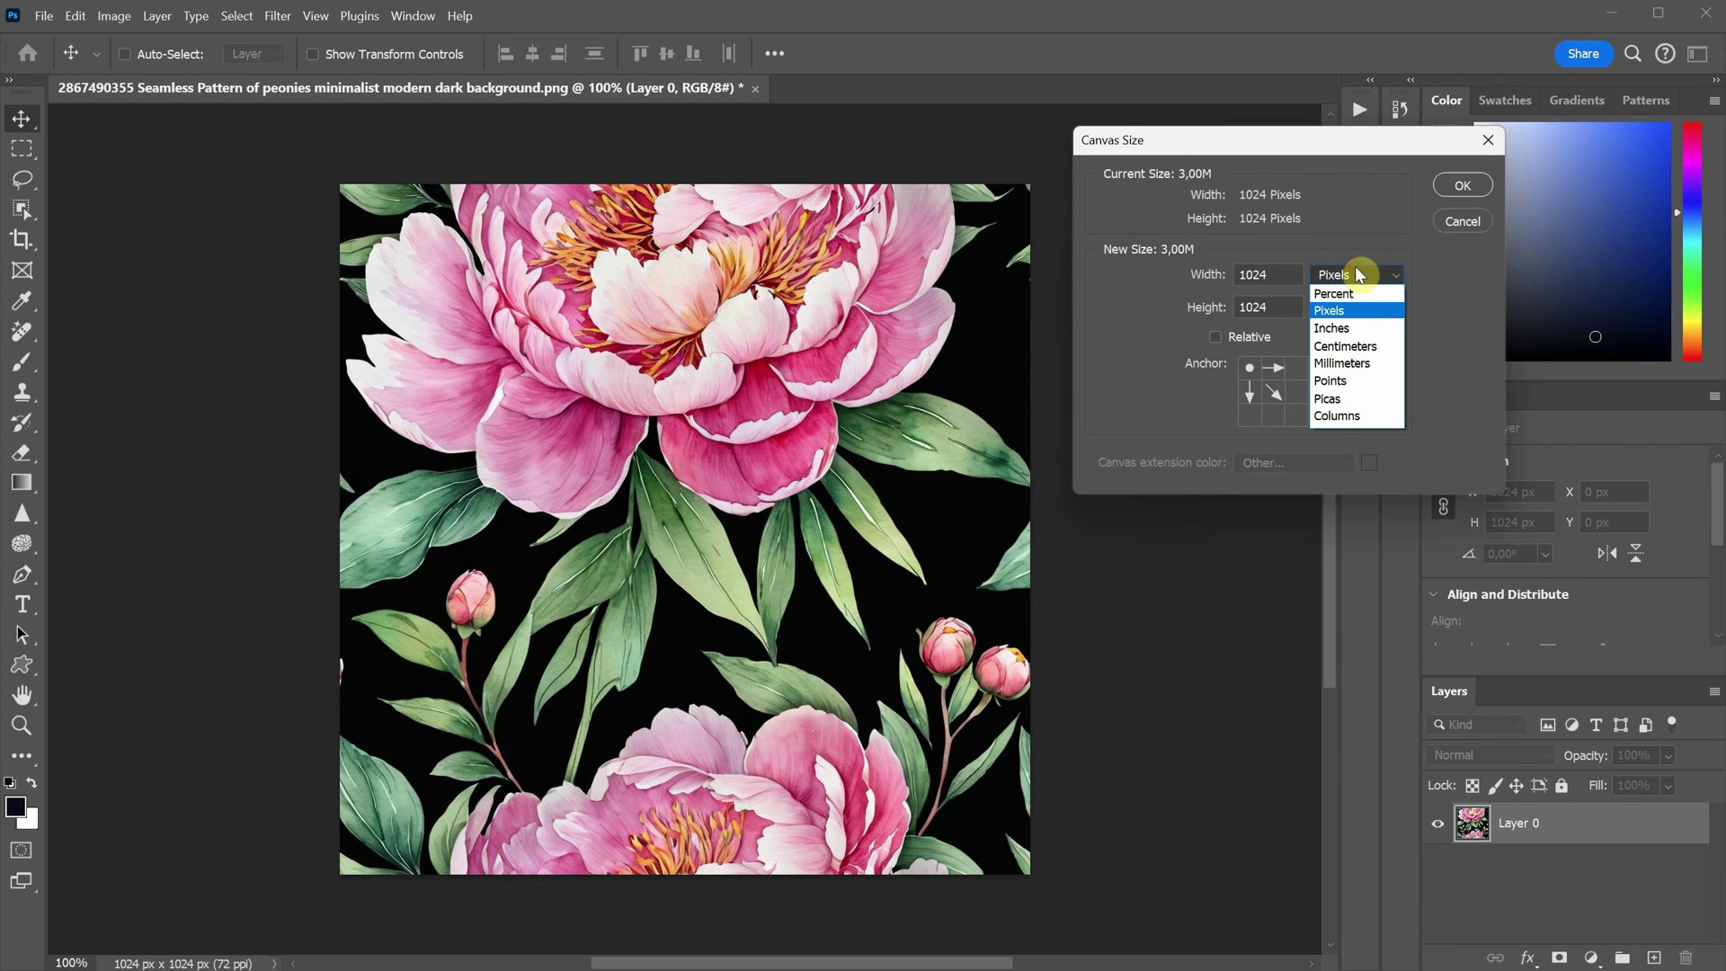
click(1334, 293)
text(200)
key(Tab)
text(200)
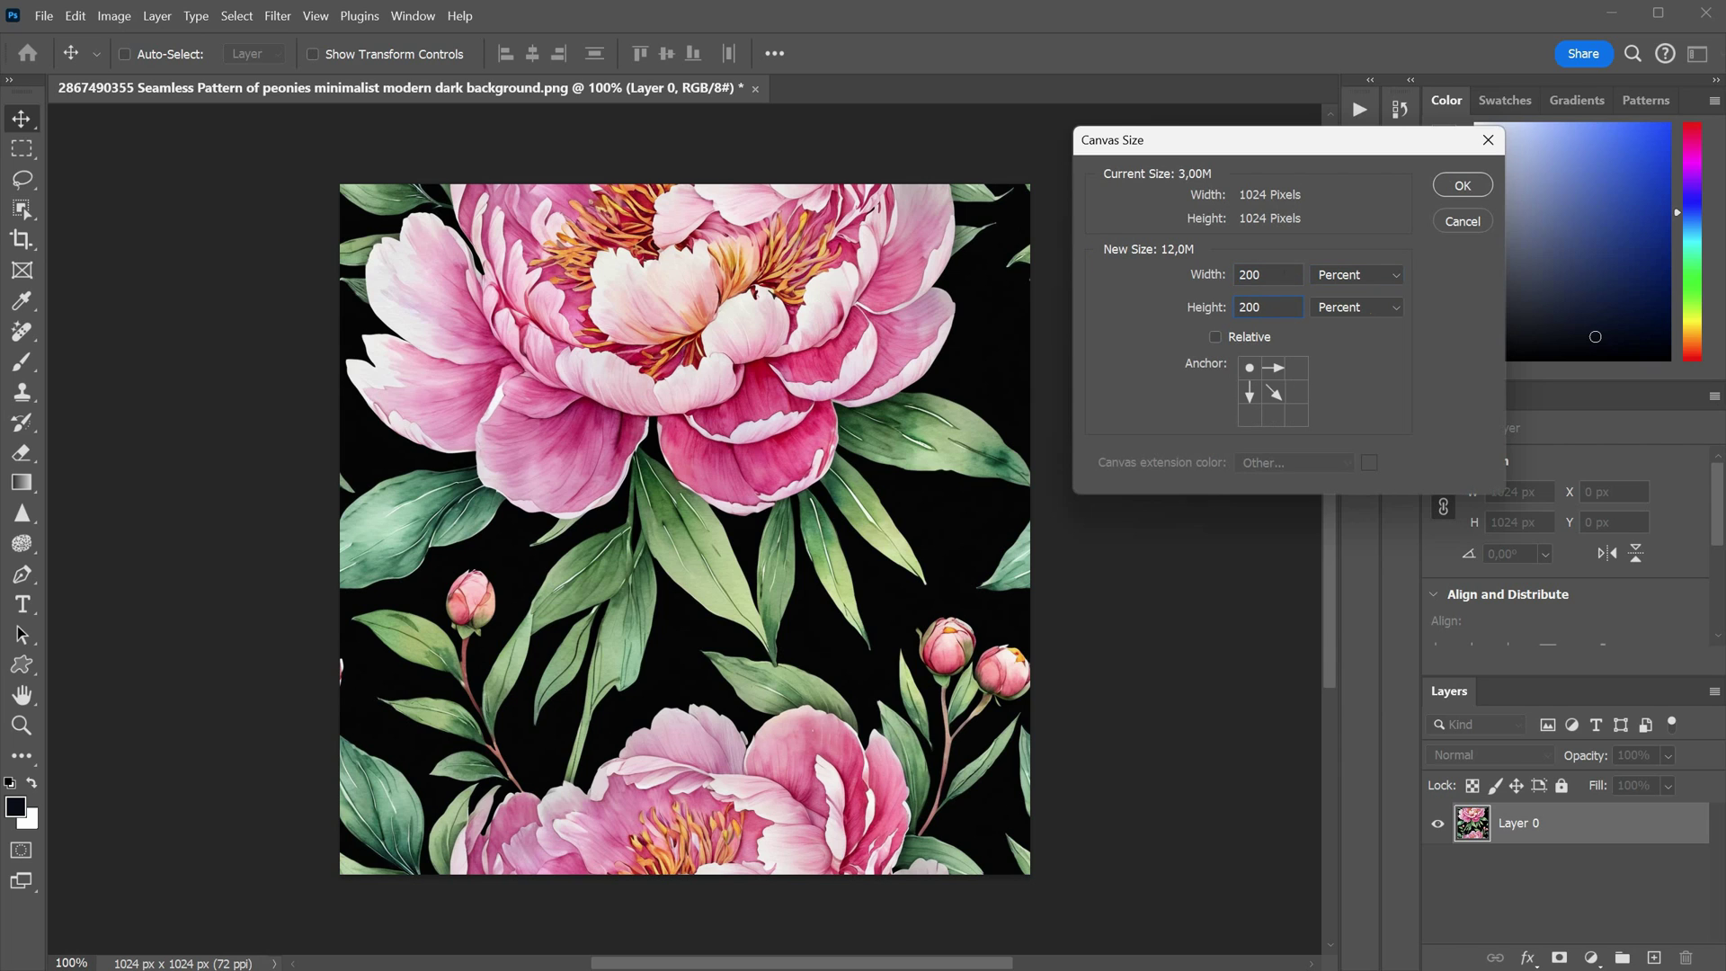
click(1463, 185)
scroll(848, 426, down, 1)
key(ctrl+minus)
key(ctrl+minus)
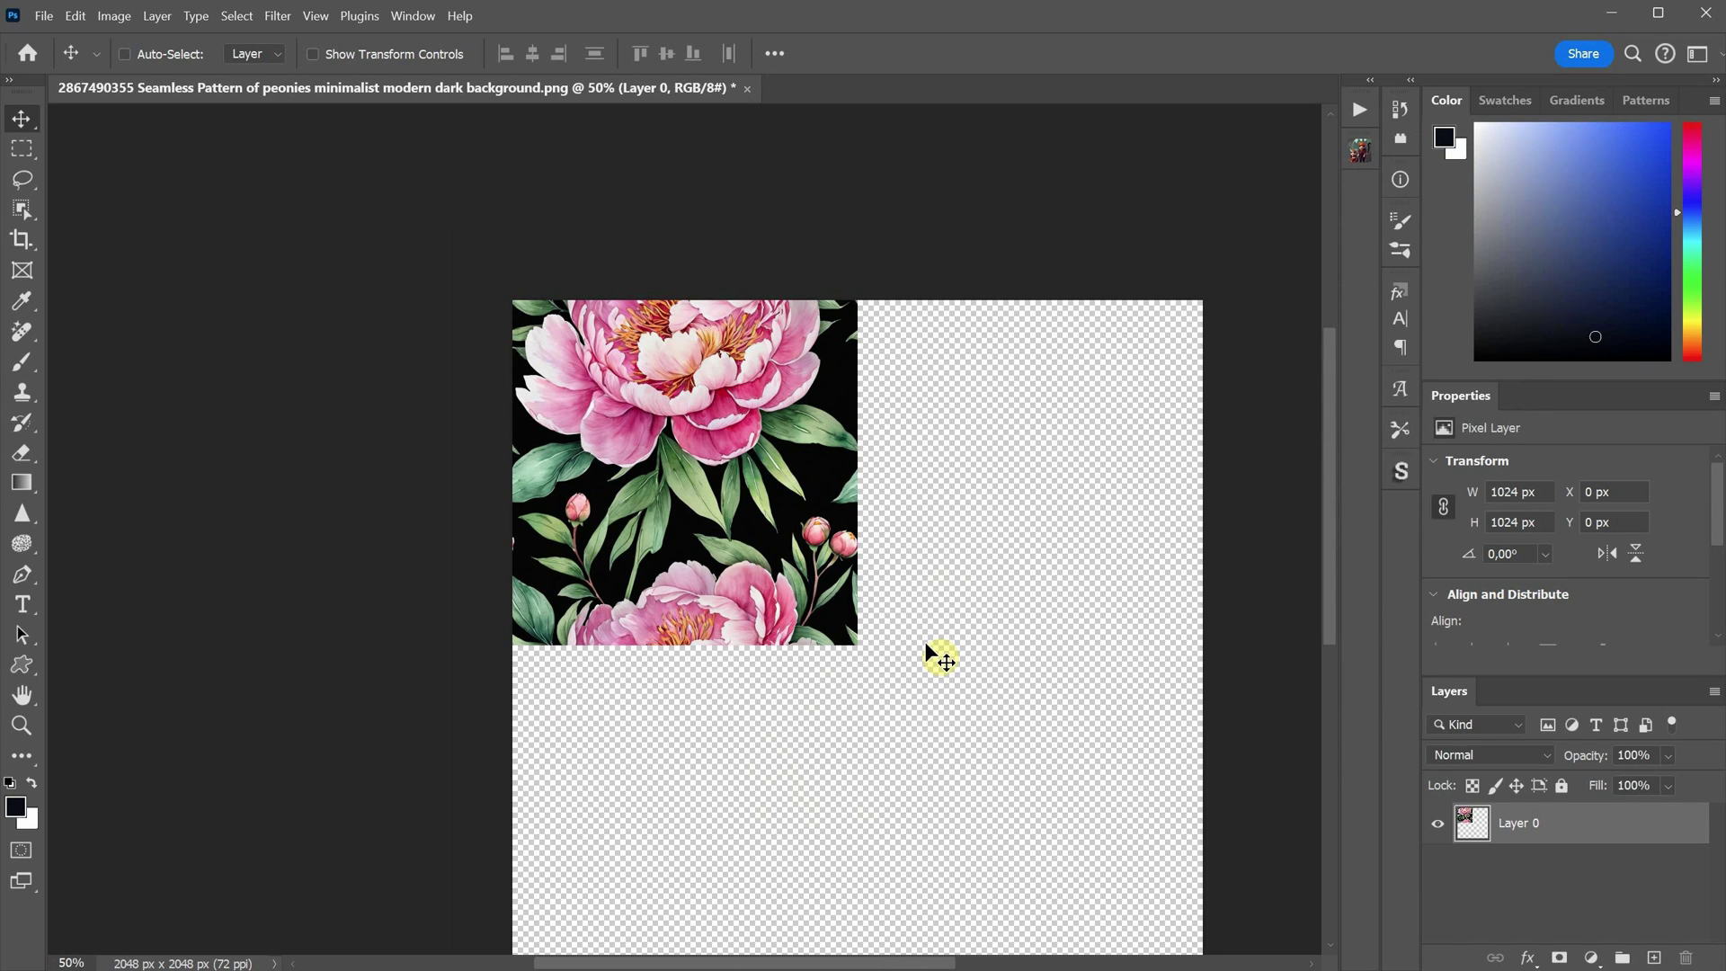
Step: Duplicate Layer 0 and align the copy to the right edge, checking the tile seam
drag(1582, 823, 1653, 957)
click(237, 17)
click(245, 38)
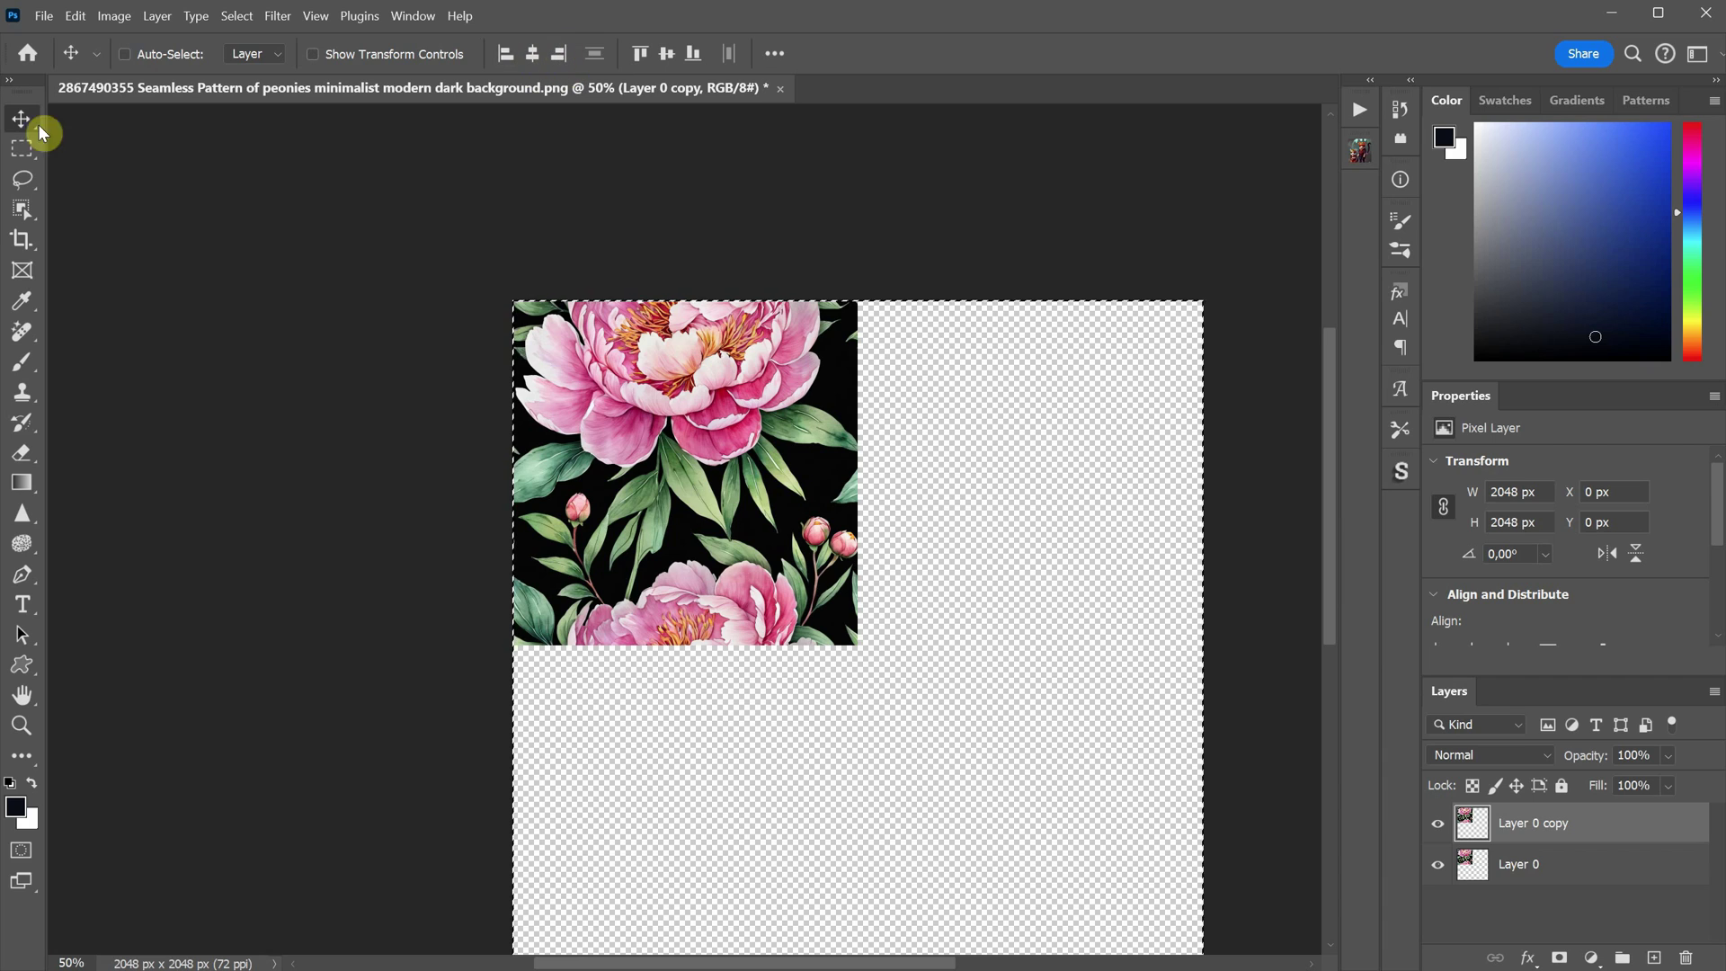
click(561, 55)
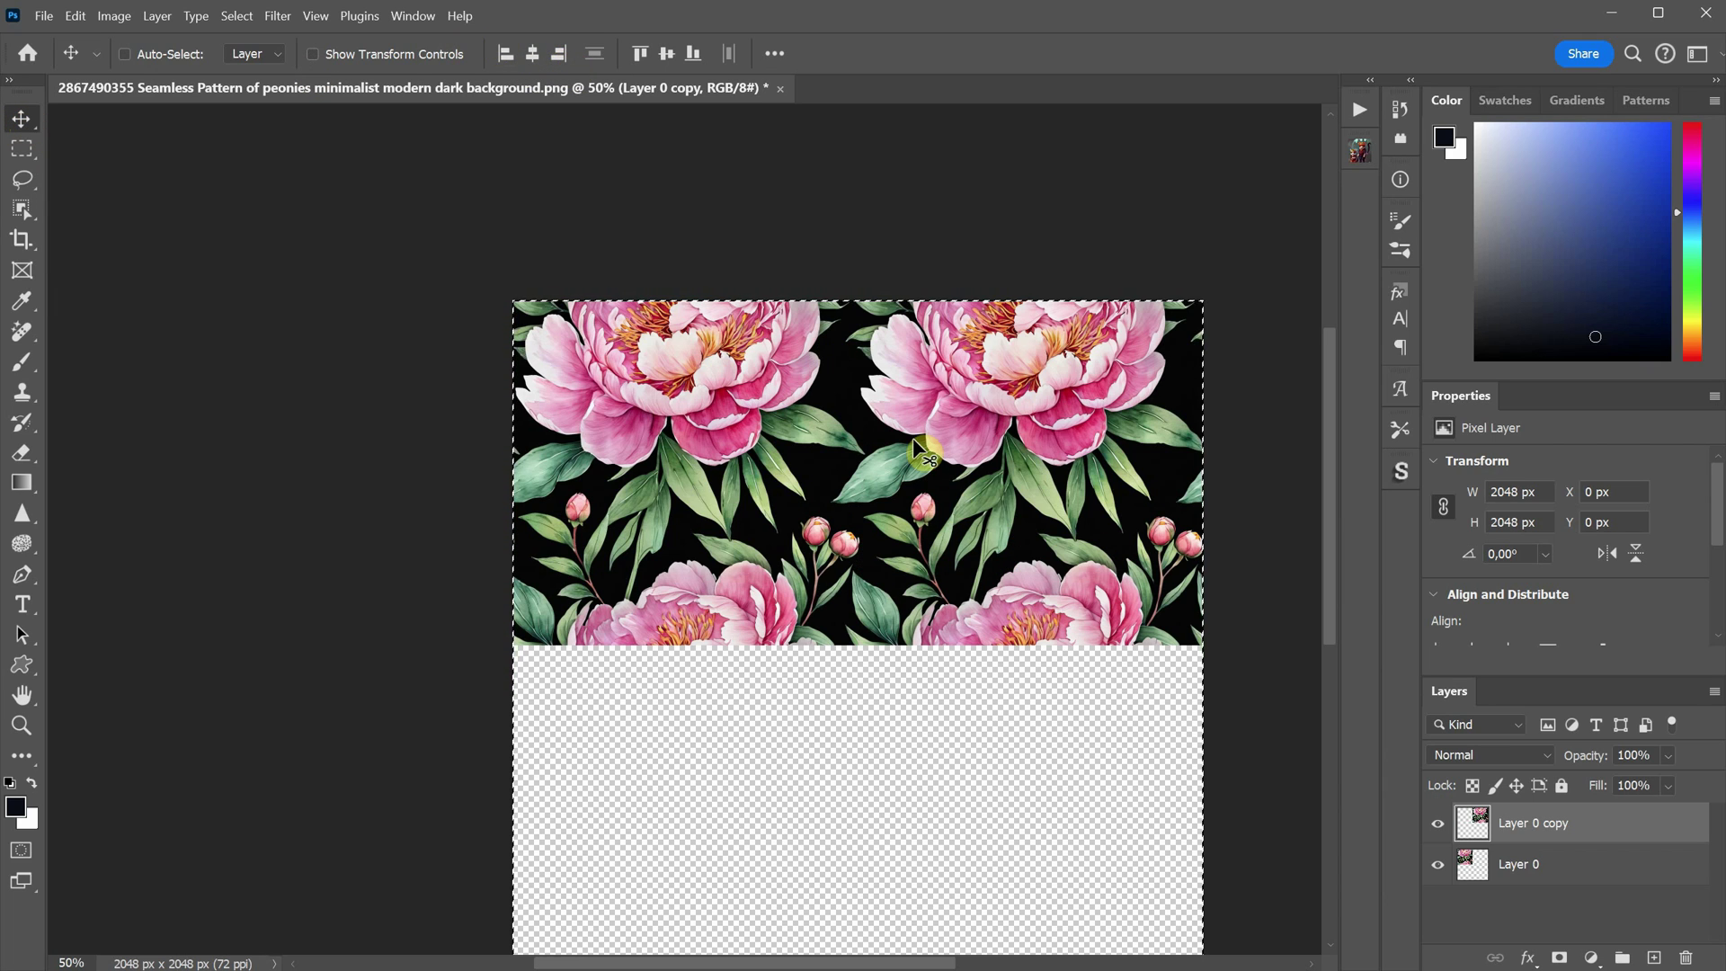
click(237, 16)
click(254, 58)
key(ctrl+plus)
key(ctrl+plus)
key(ctrl+plus)
key(ctrl+plus)
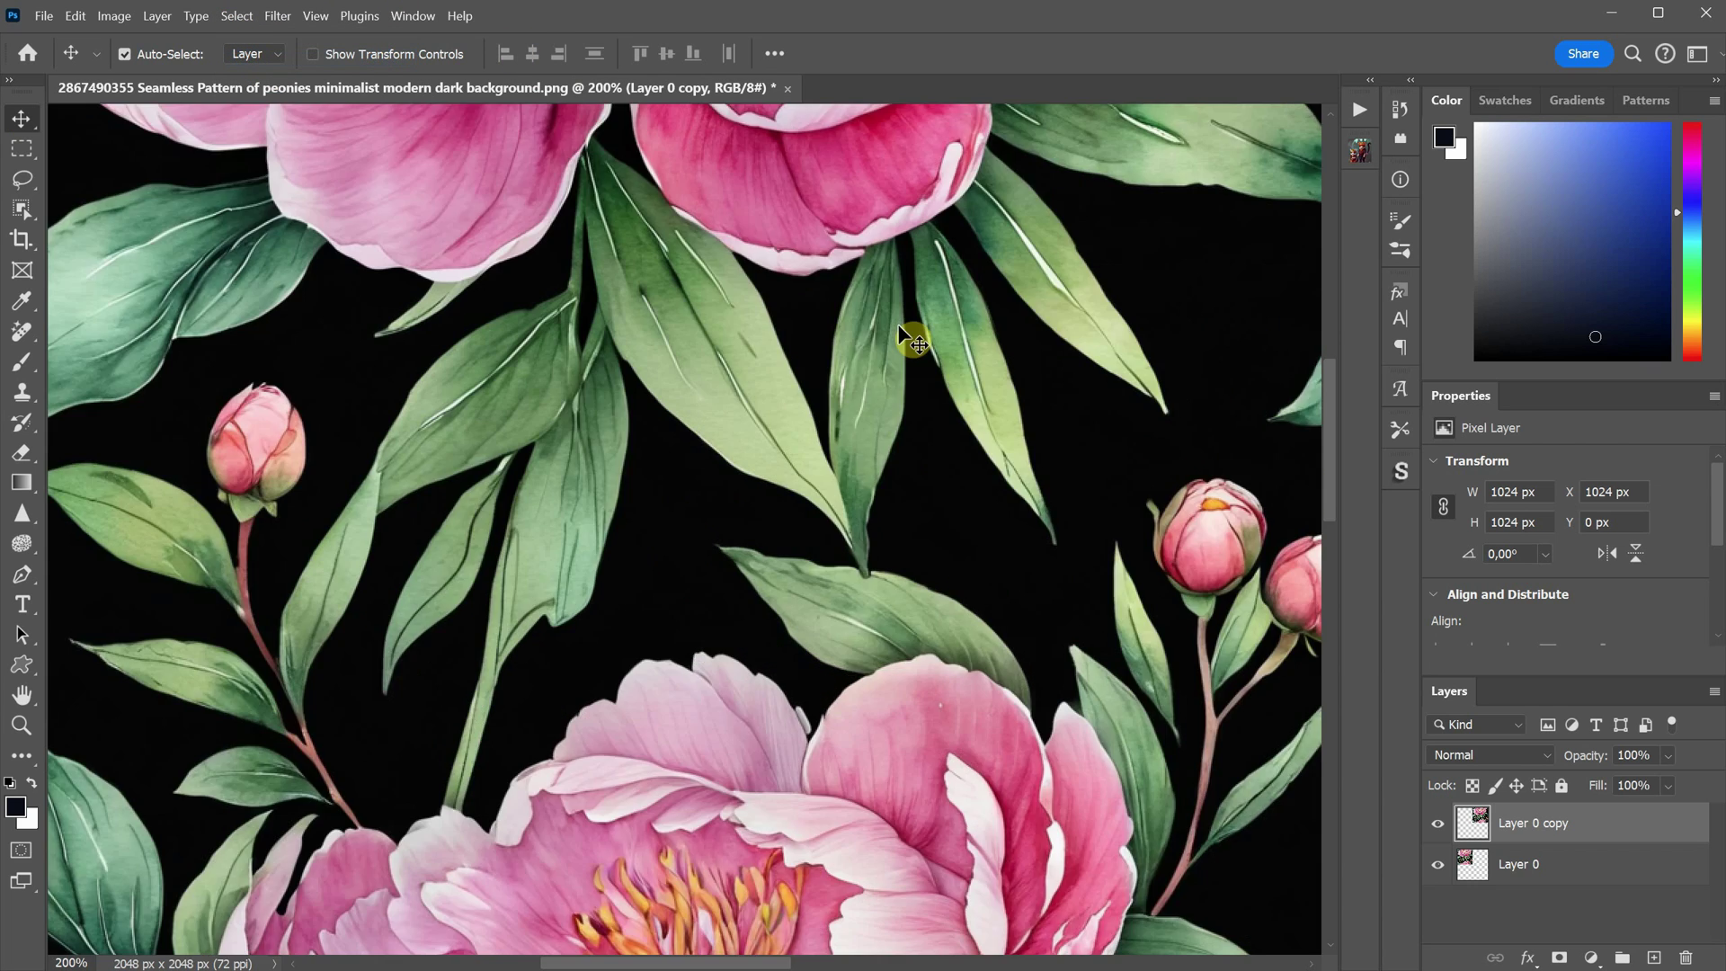
drag(903, 339, 446, 396)
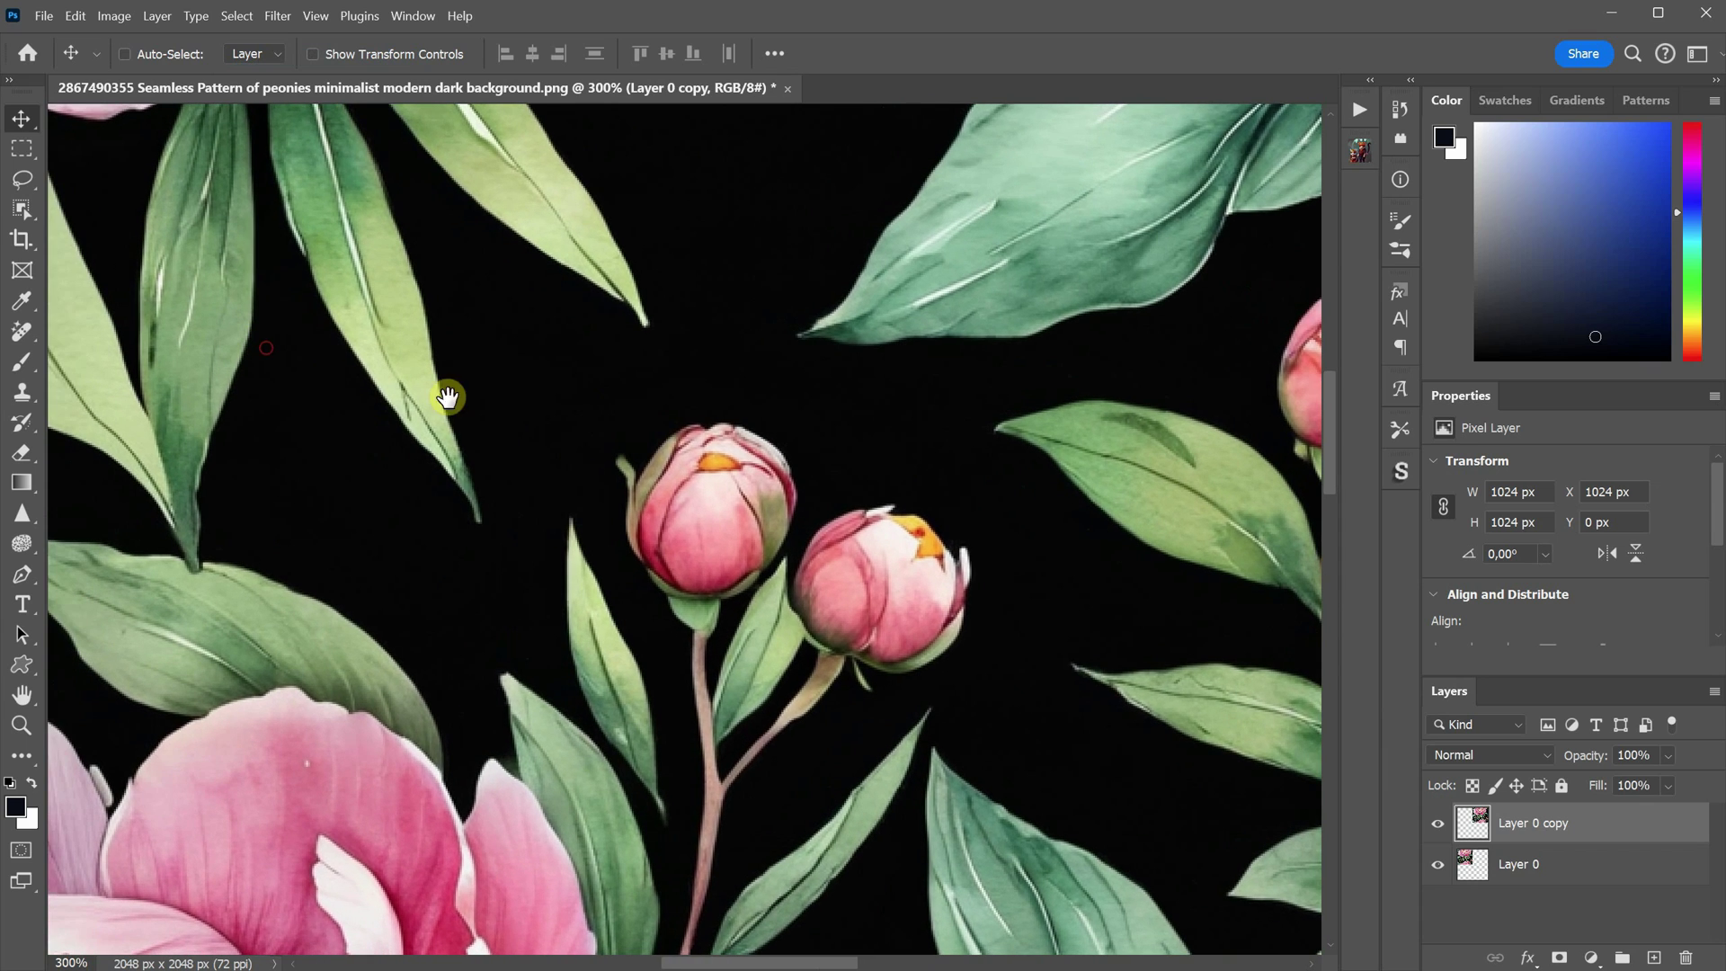
click(1437, 824)
click(1435, 825)
scroll(1098, 578, up, 5)
key(ctrl+minus)
key(ctrl+minus)
key(ctrl+minus)
key(ctrl+minus)
key(ctrl+minus)
Step: Duplicate both tile layers and align the copies to the bottom edge, completing the 2×2 grid
shift+click(1585, 860)
drag(1585, 860, 1653, 956)
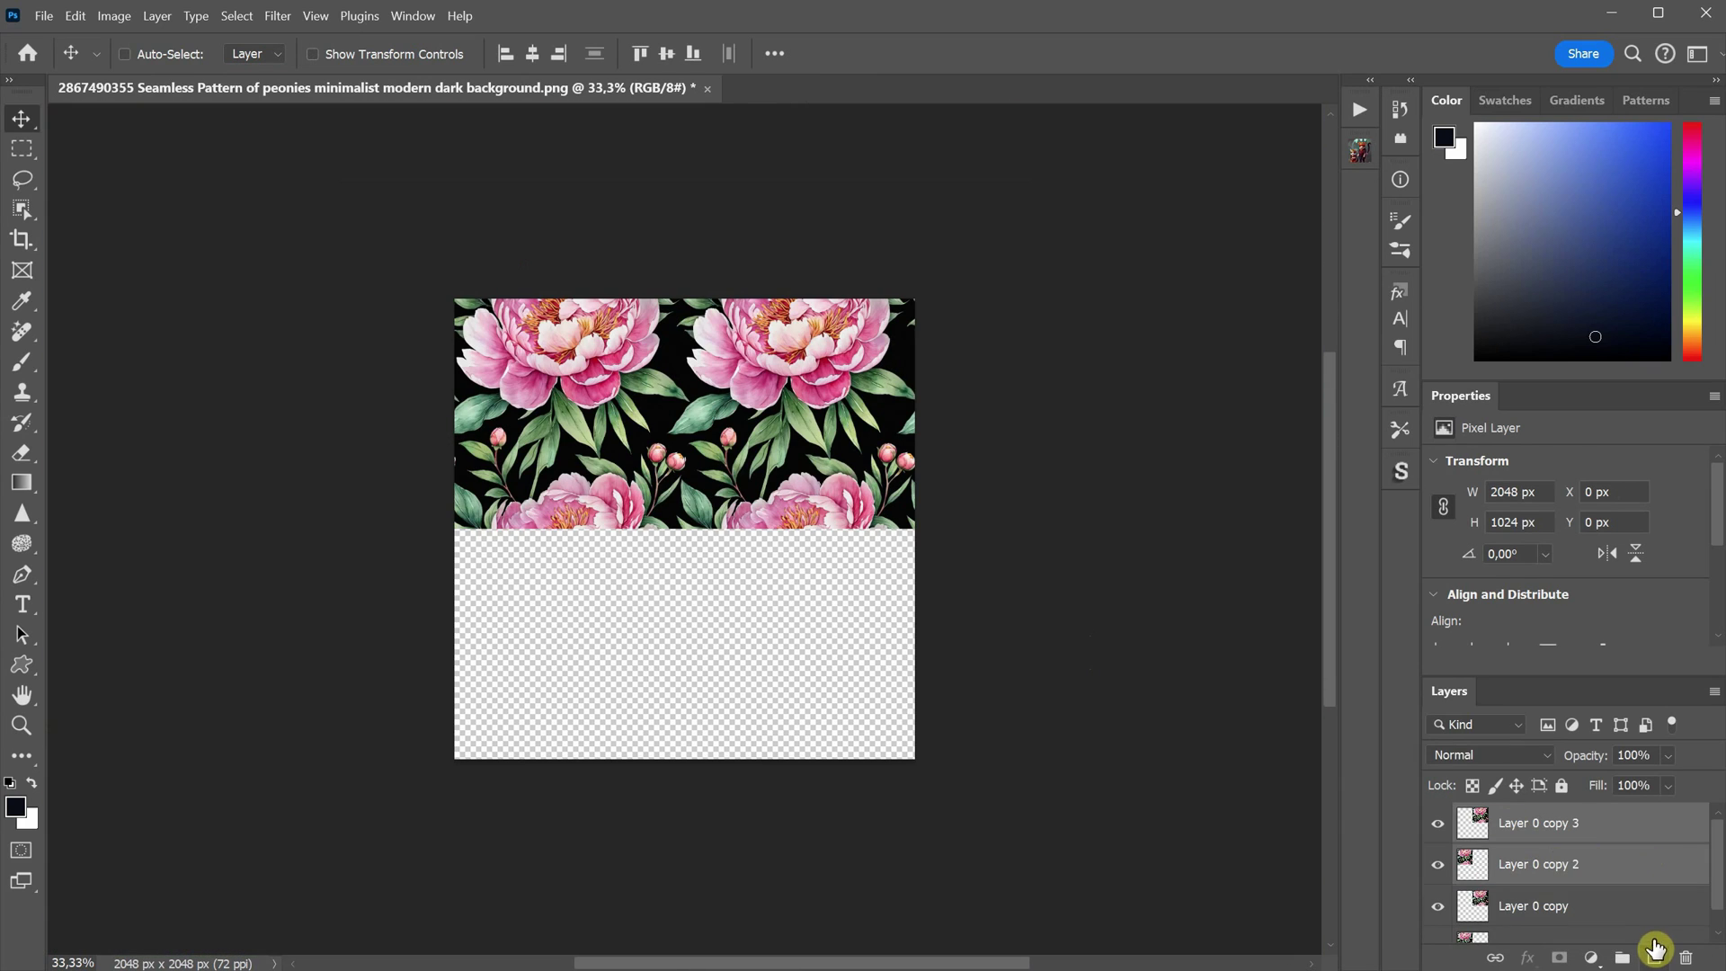
click(236, 15)
click(250, 38)
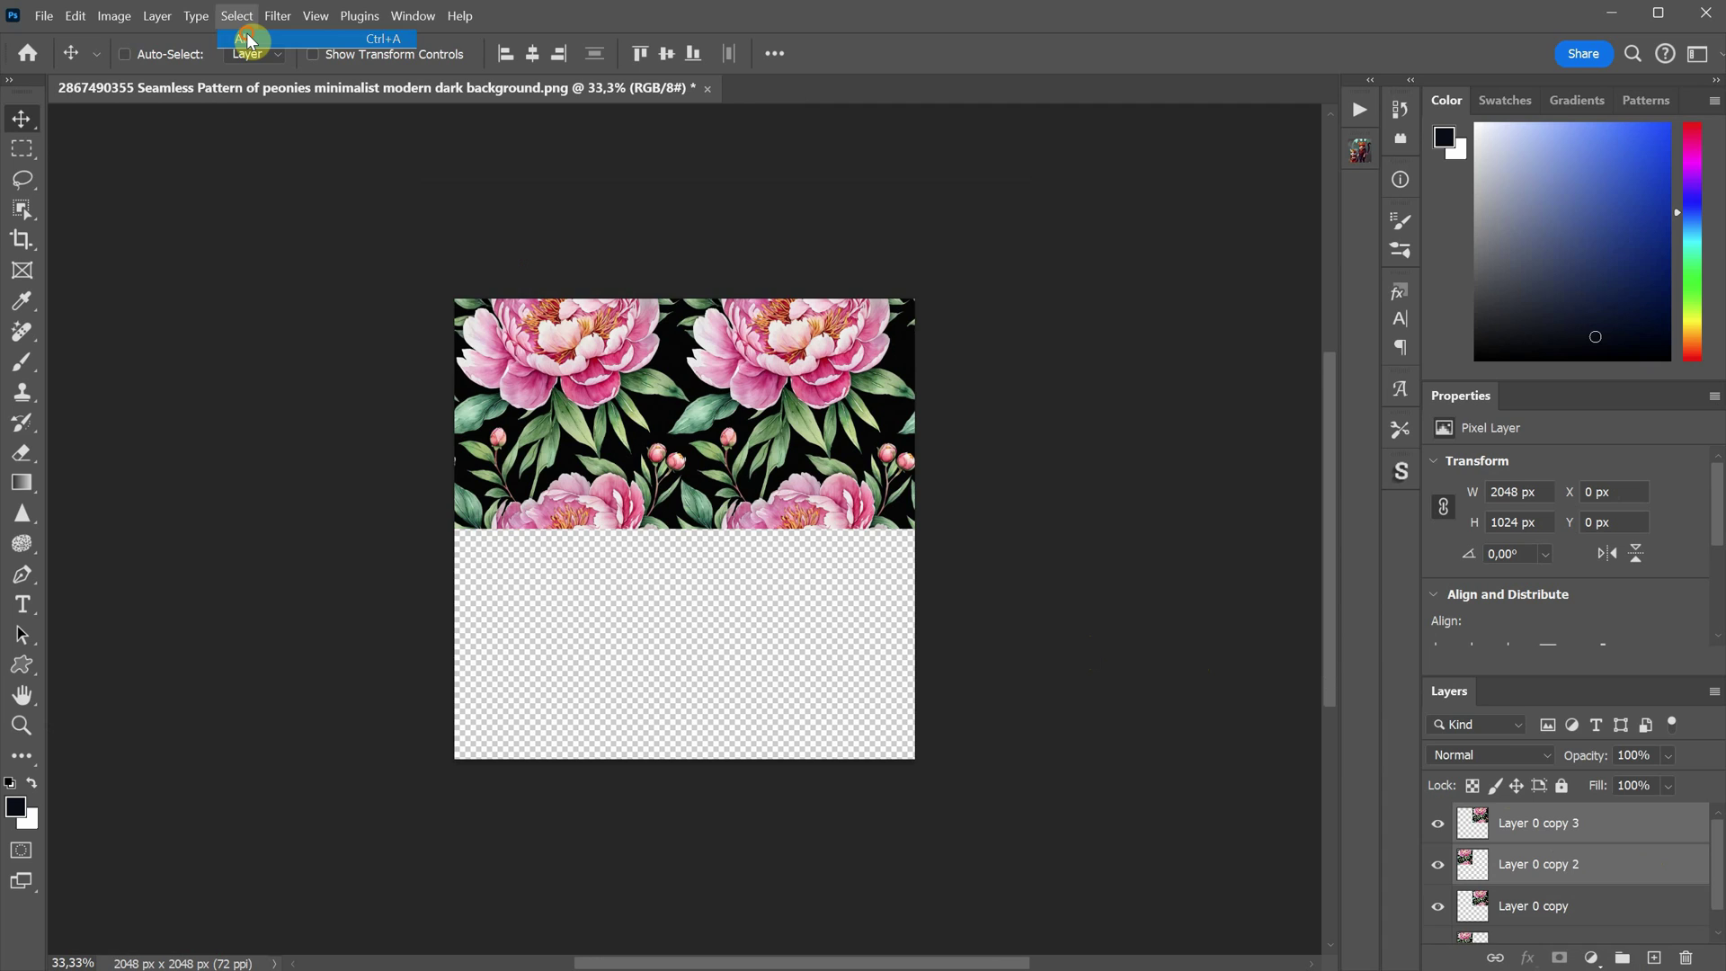
click(697, 54)
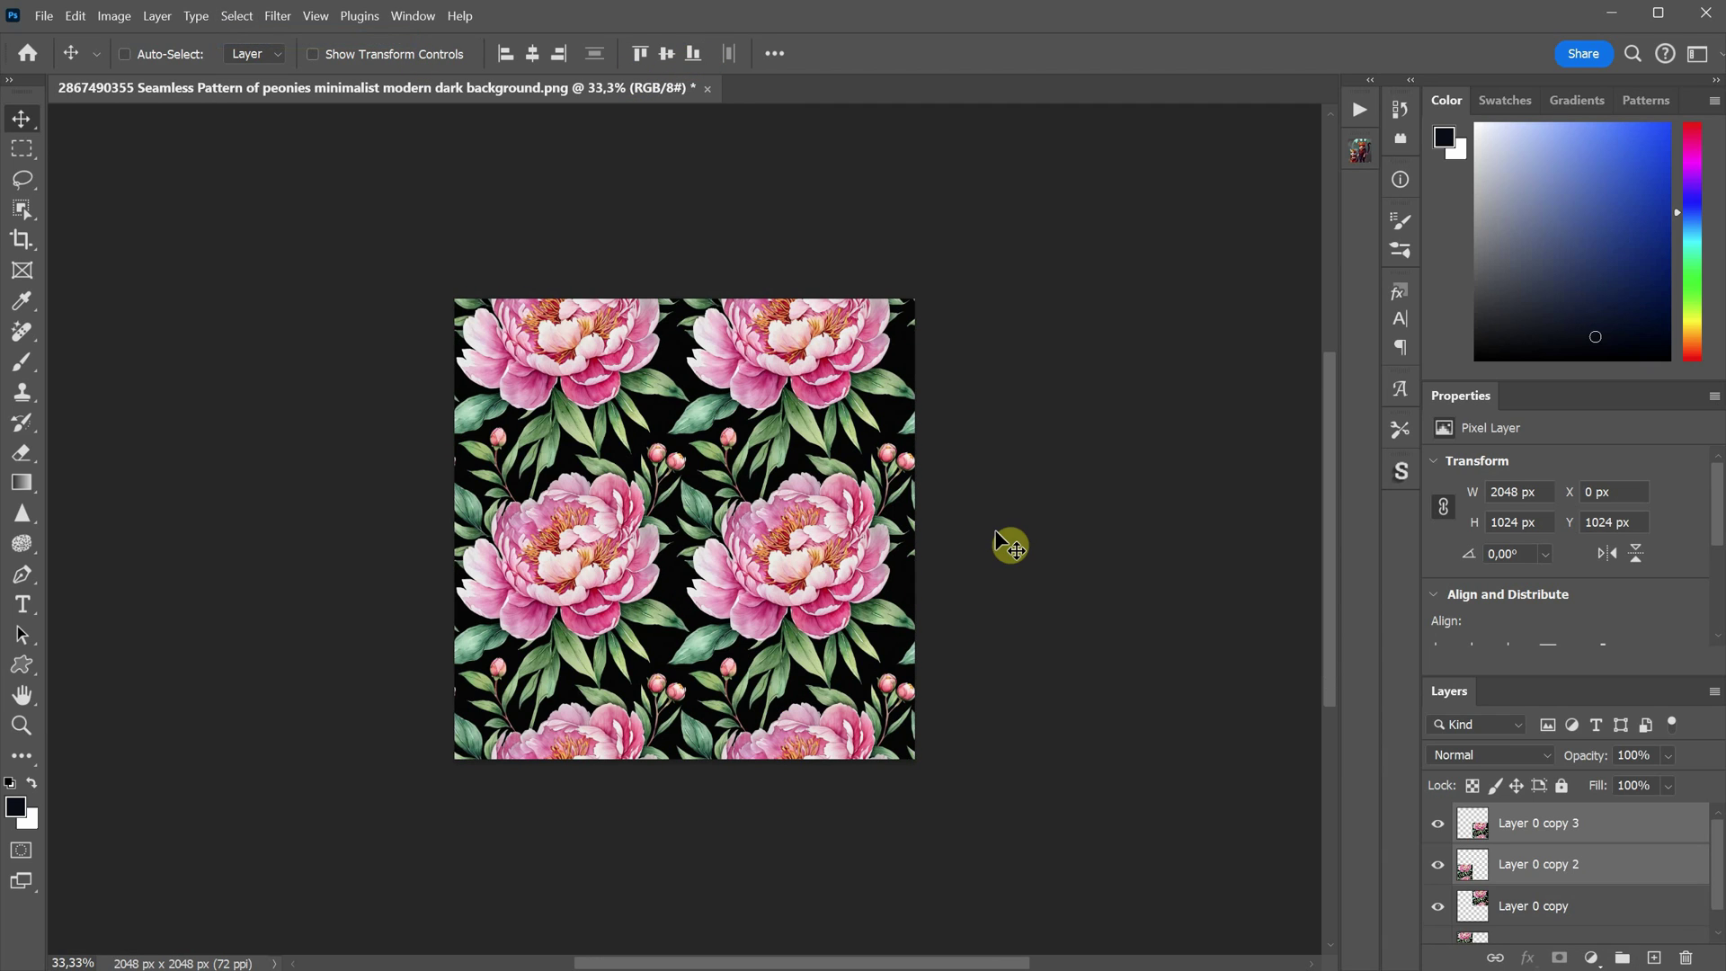
Step: Flatten Layer 0 and its copies into one Background layer, then zoom to inspect the pattern
scroll(1533, 898, down, 1)
right_click(1538, 918)
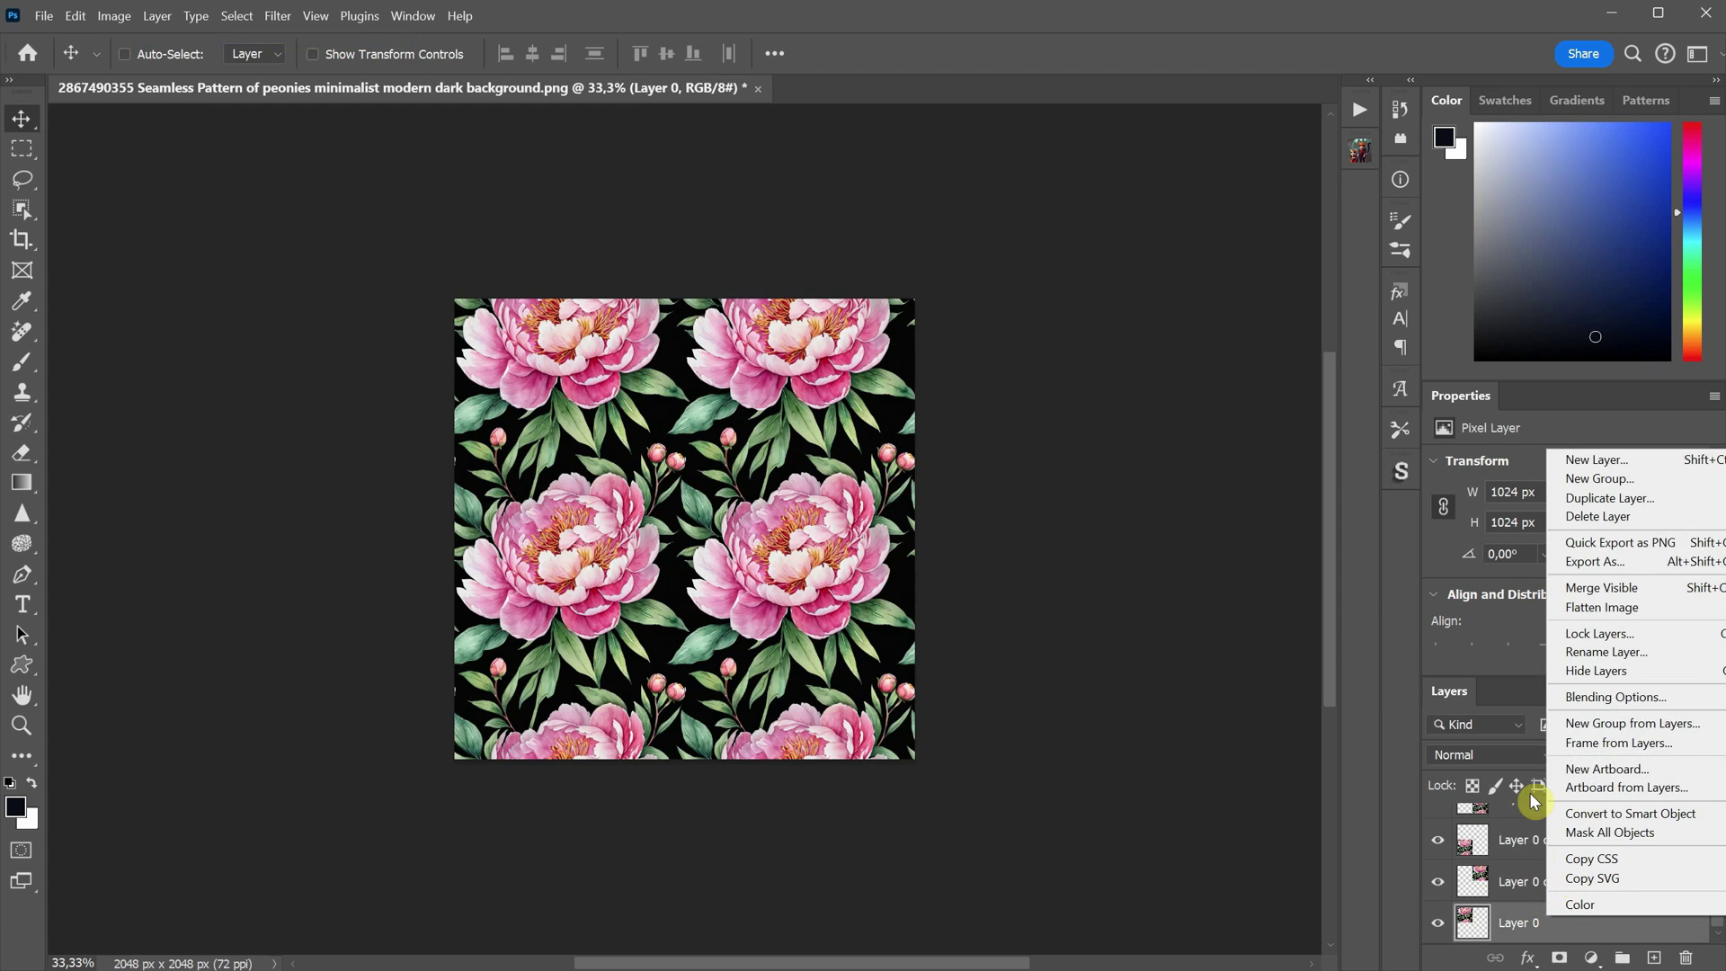
click(1622, 608)
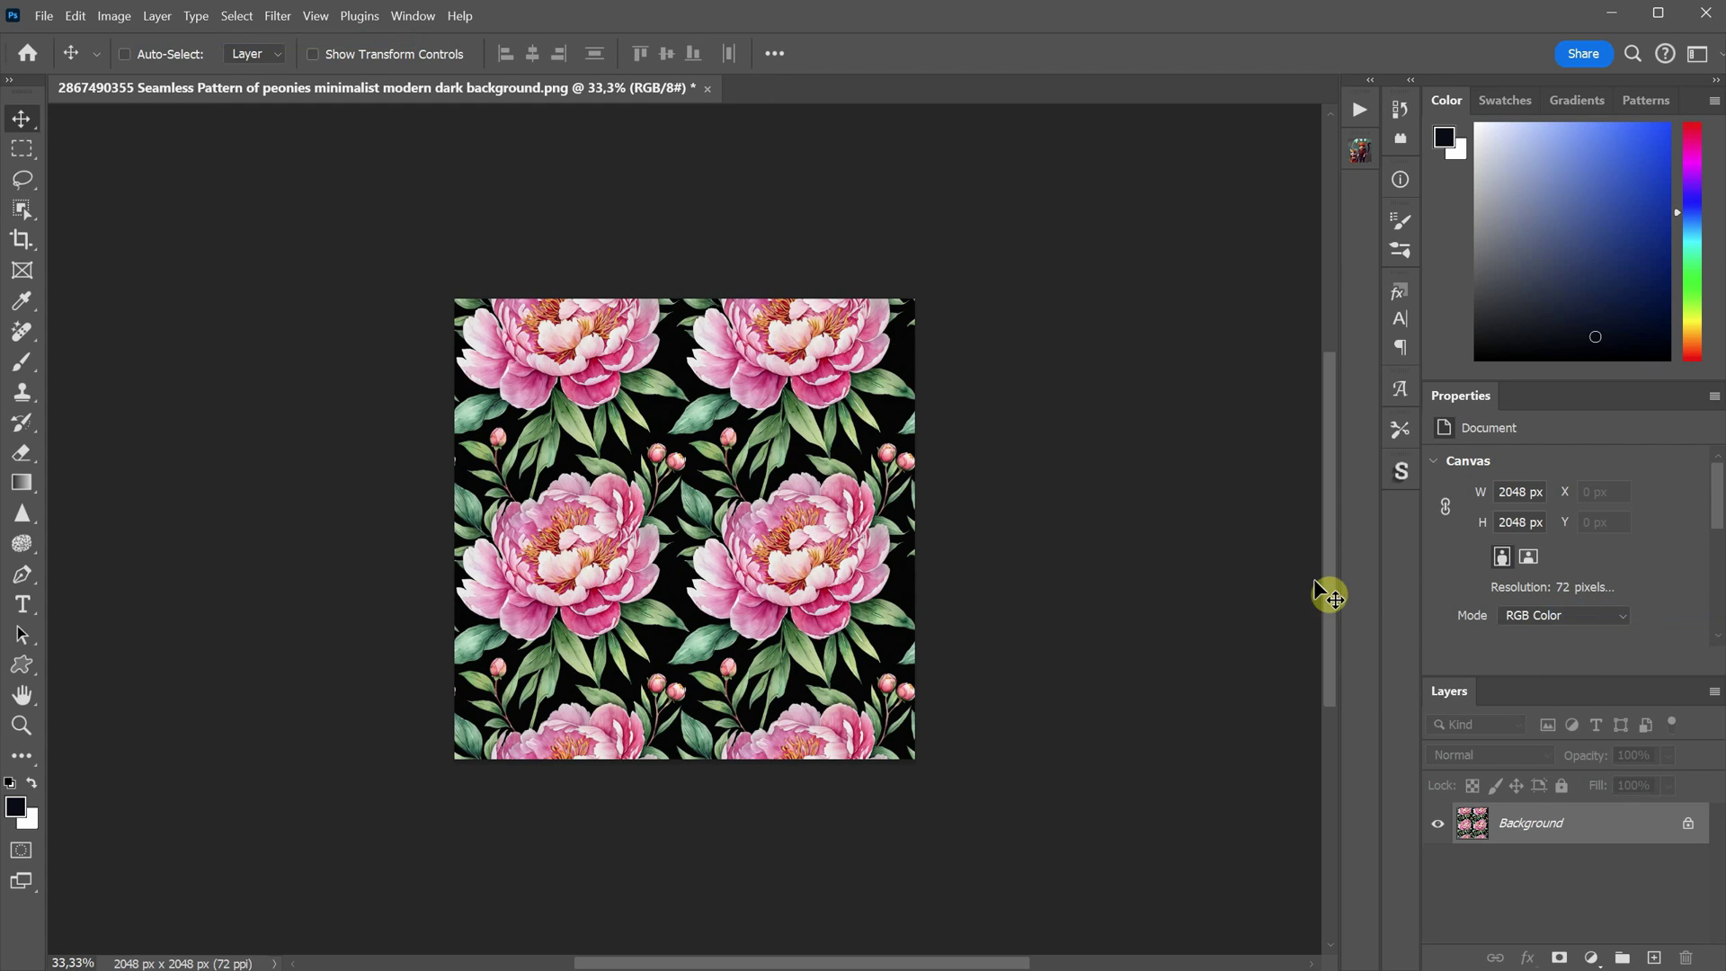
key(ctrl+plus)
key(ctrl+plus)
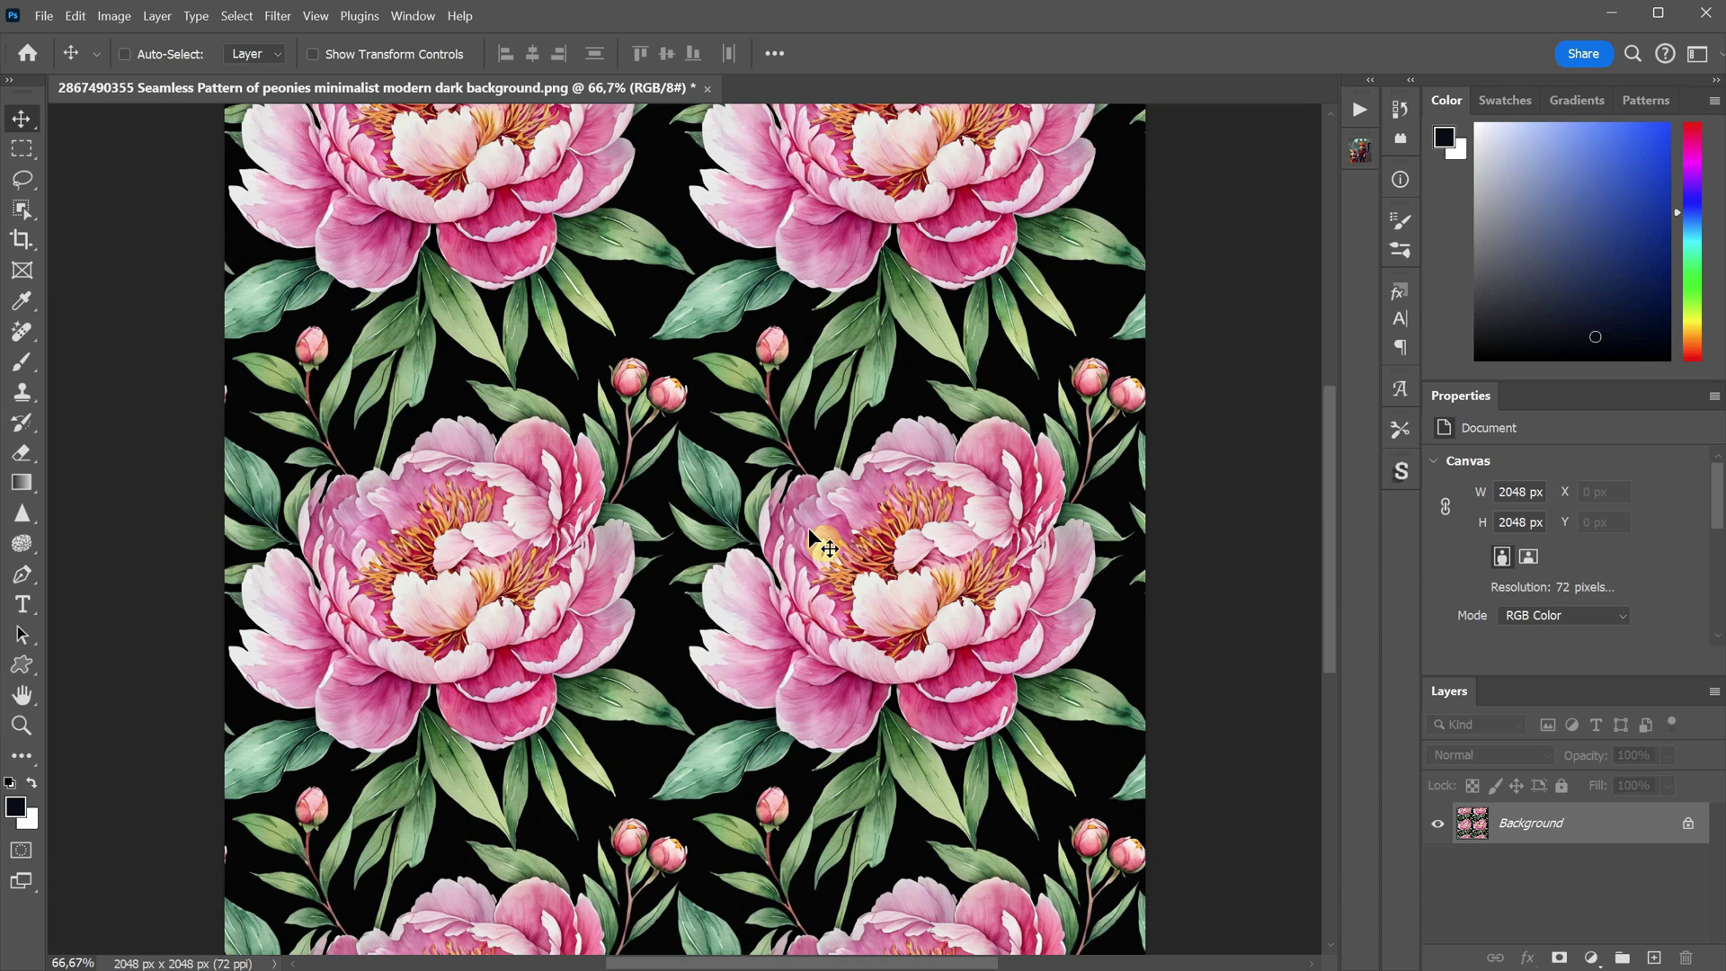
key(ctrl+minus)
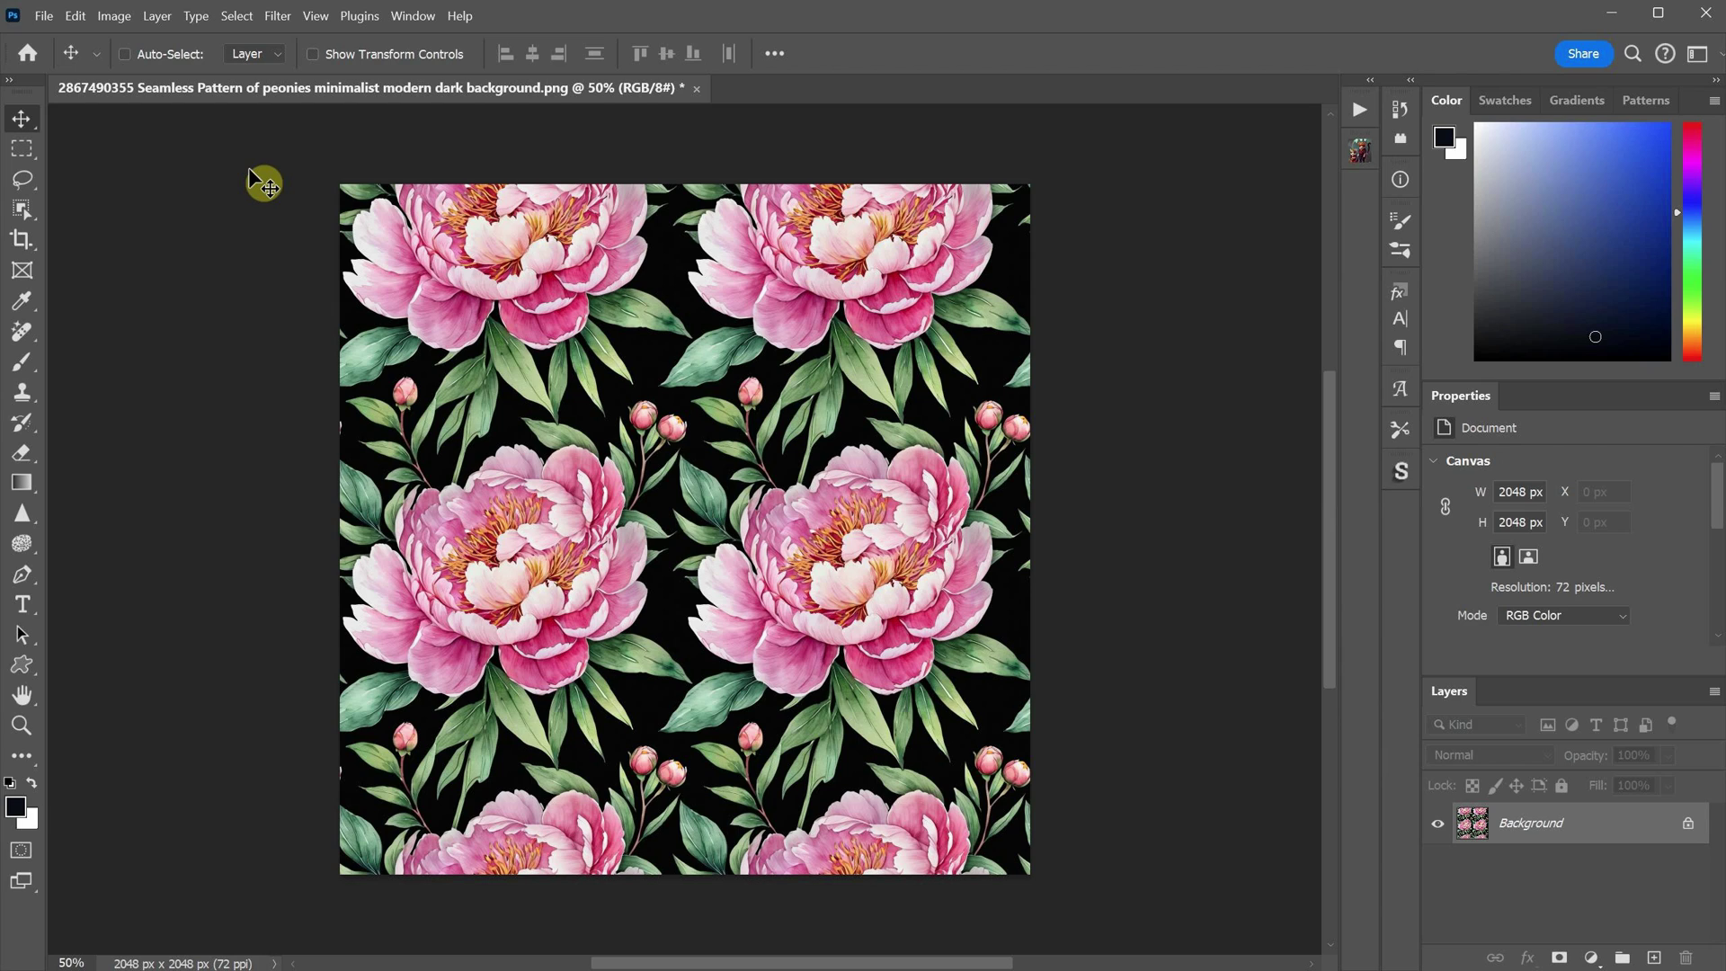
Step: In Image Size, turn off Resample and set Resolution to 300 Pixels/Inch
click(121, 23)
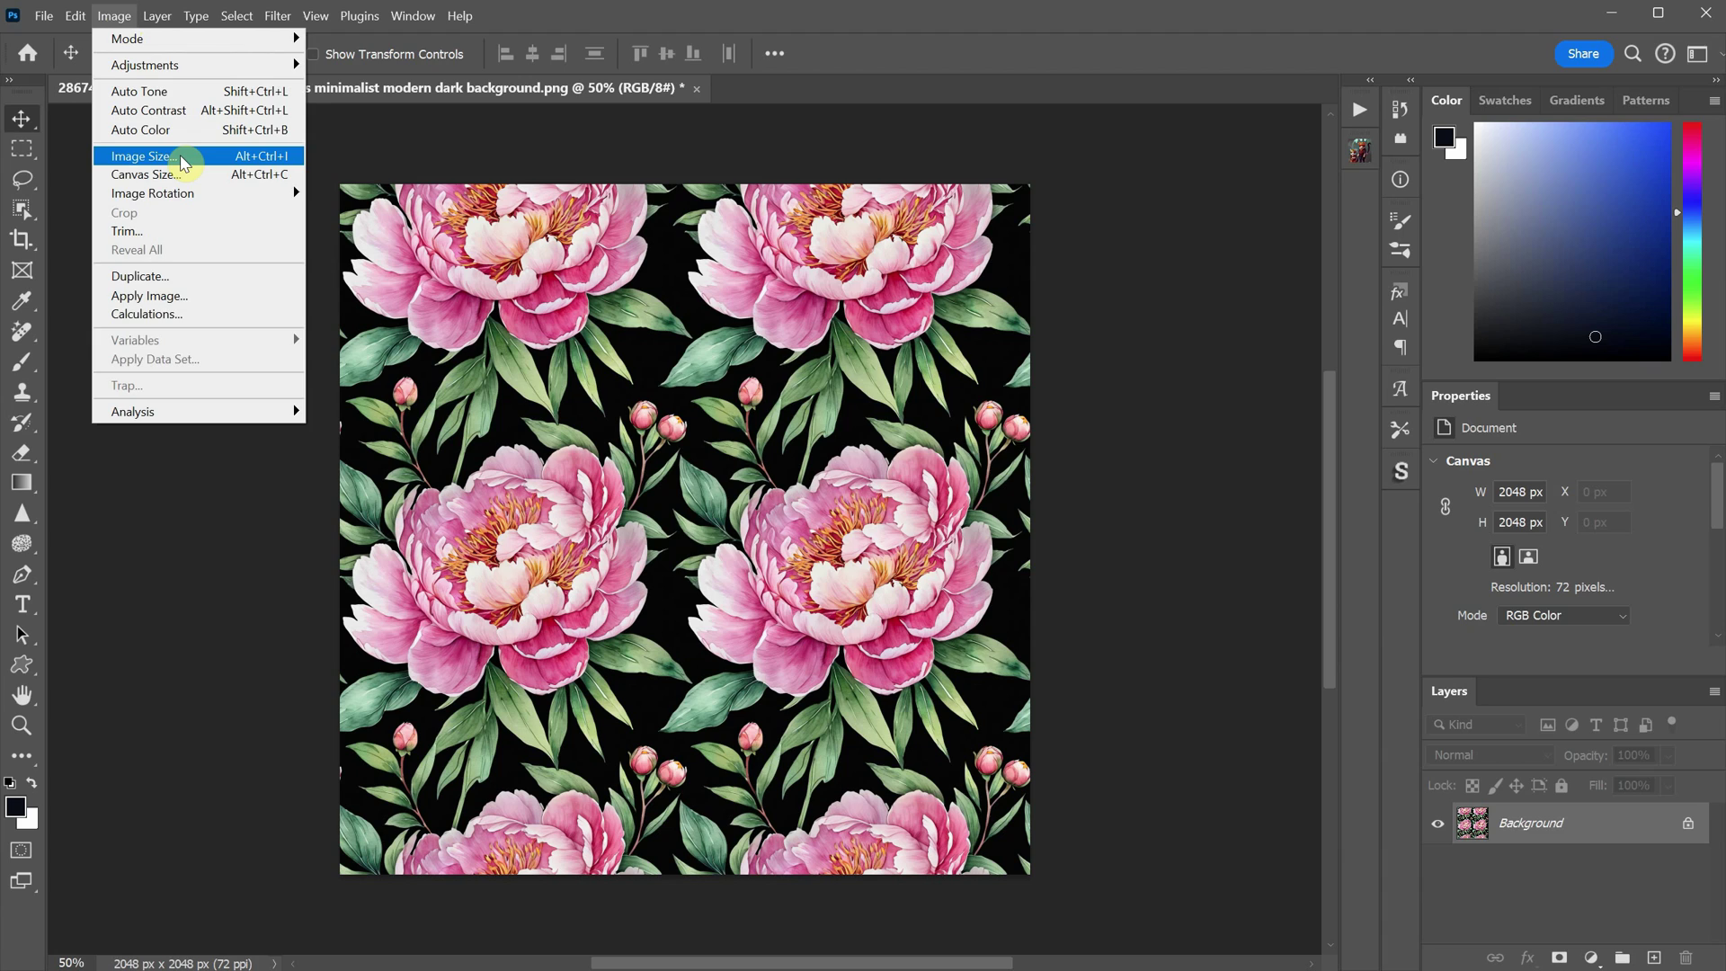
click(144, 157)
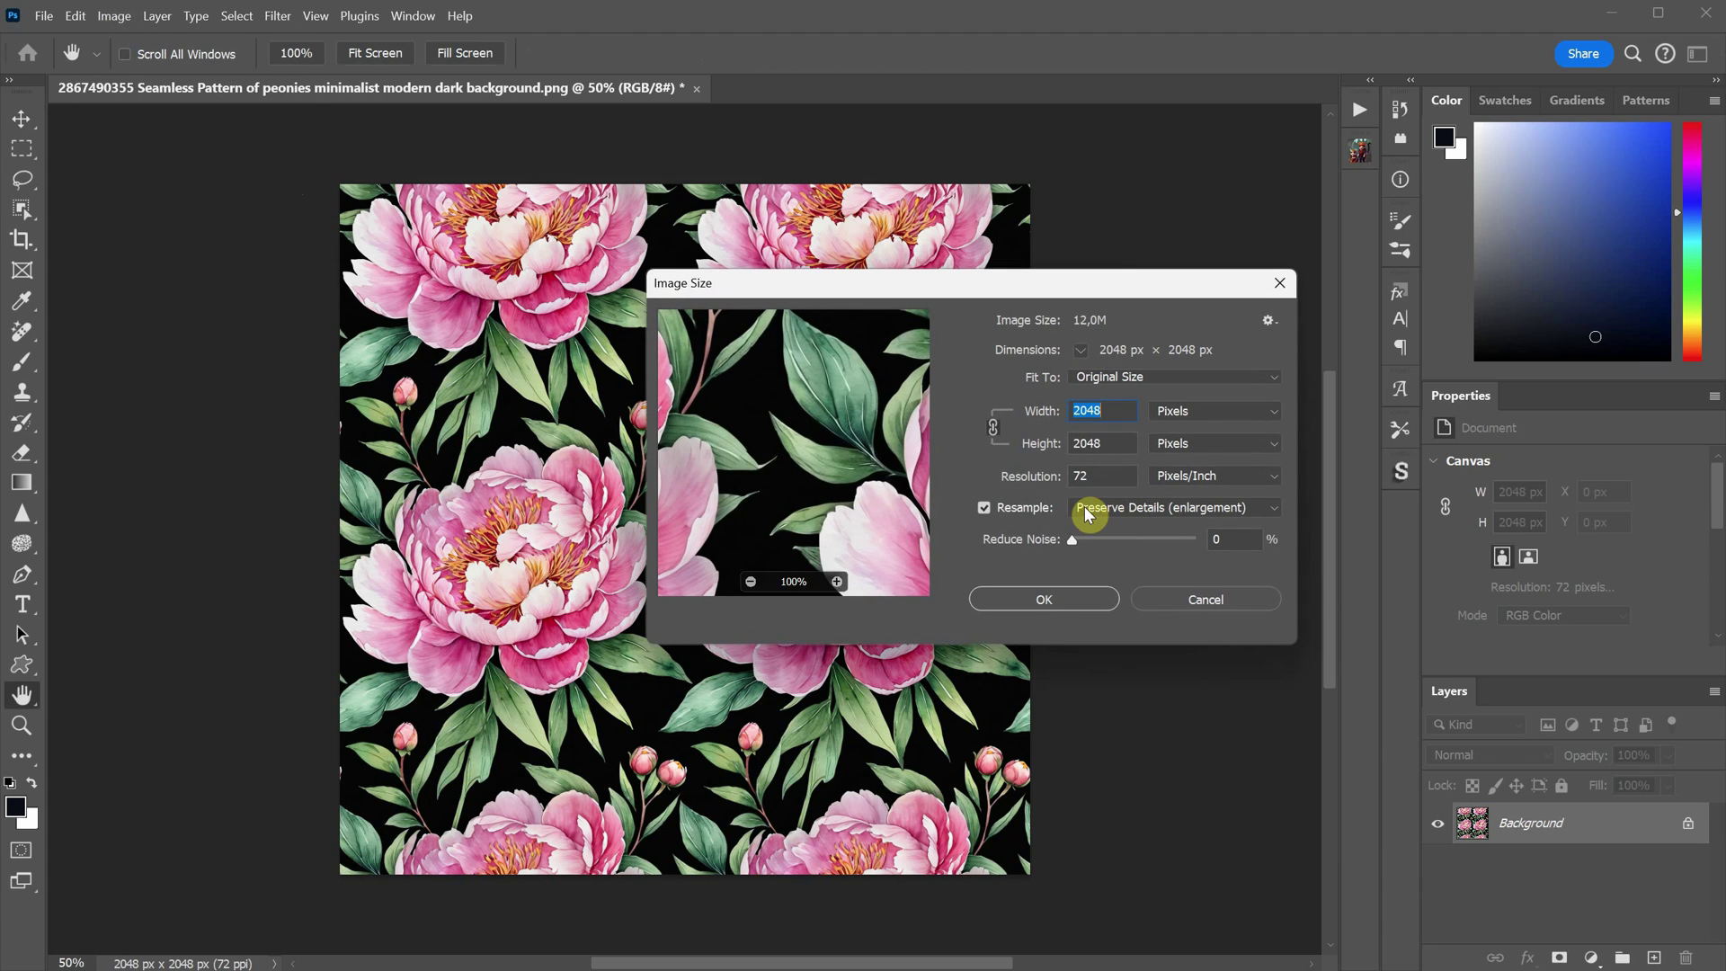
click(986, 508)
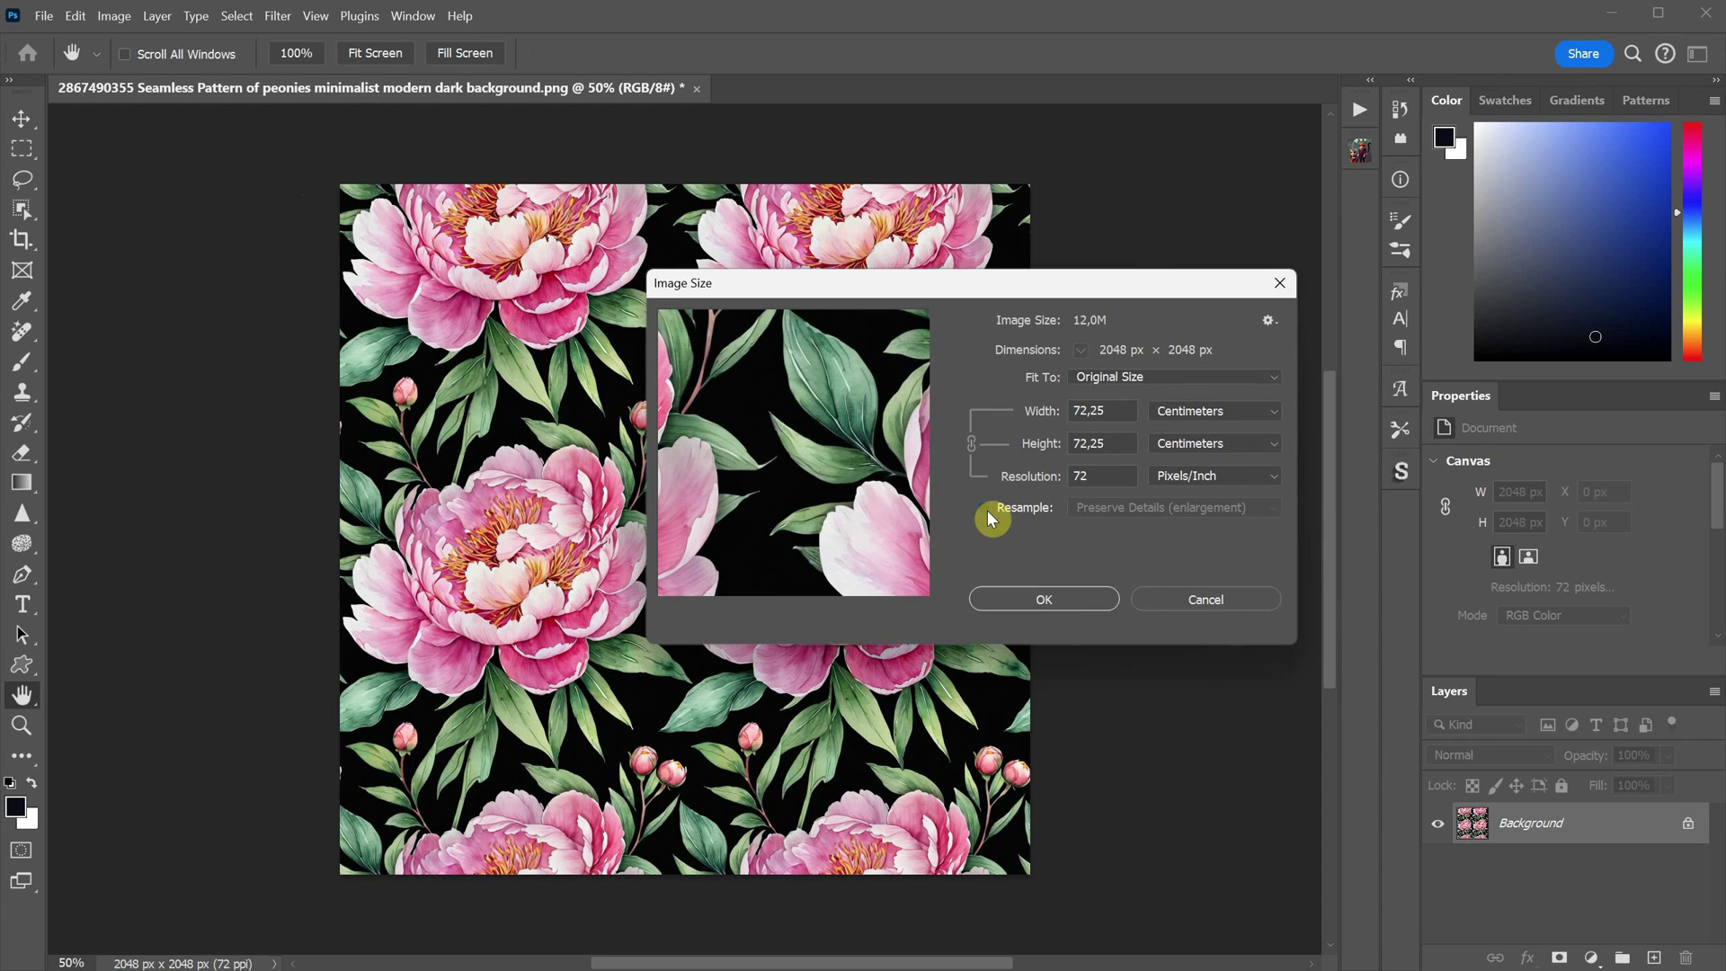
text(300)
click(1078, 600)
key(v)
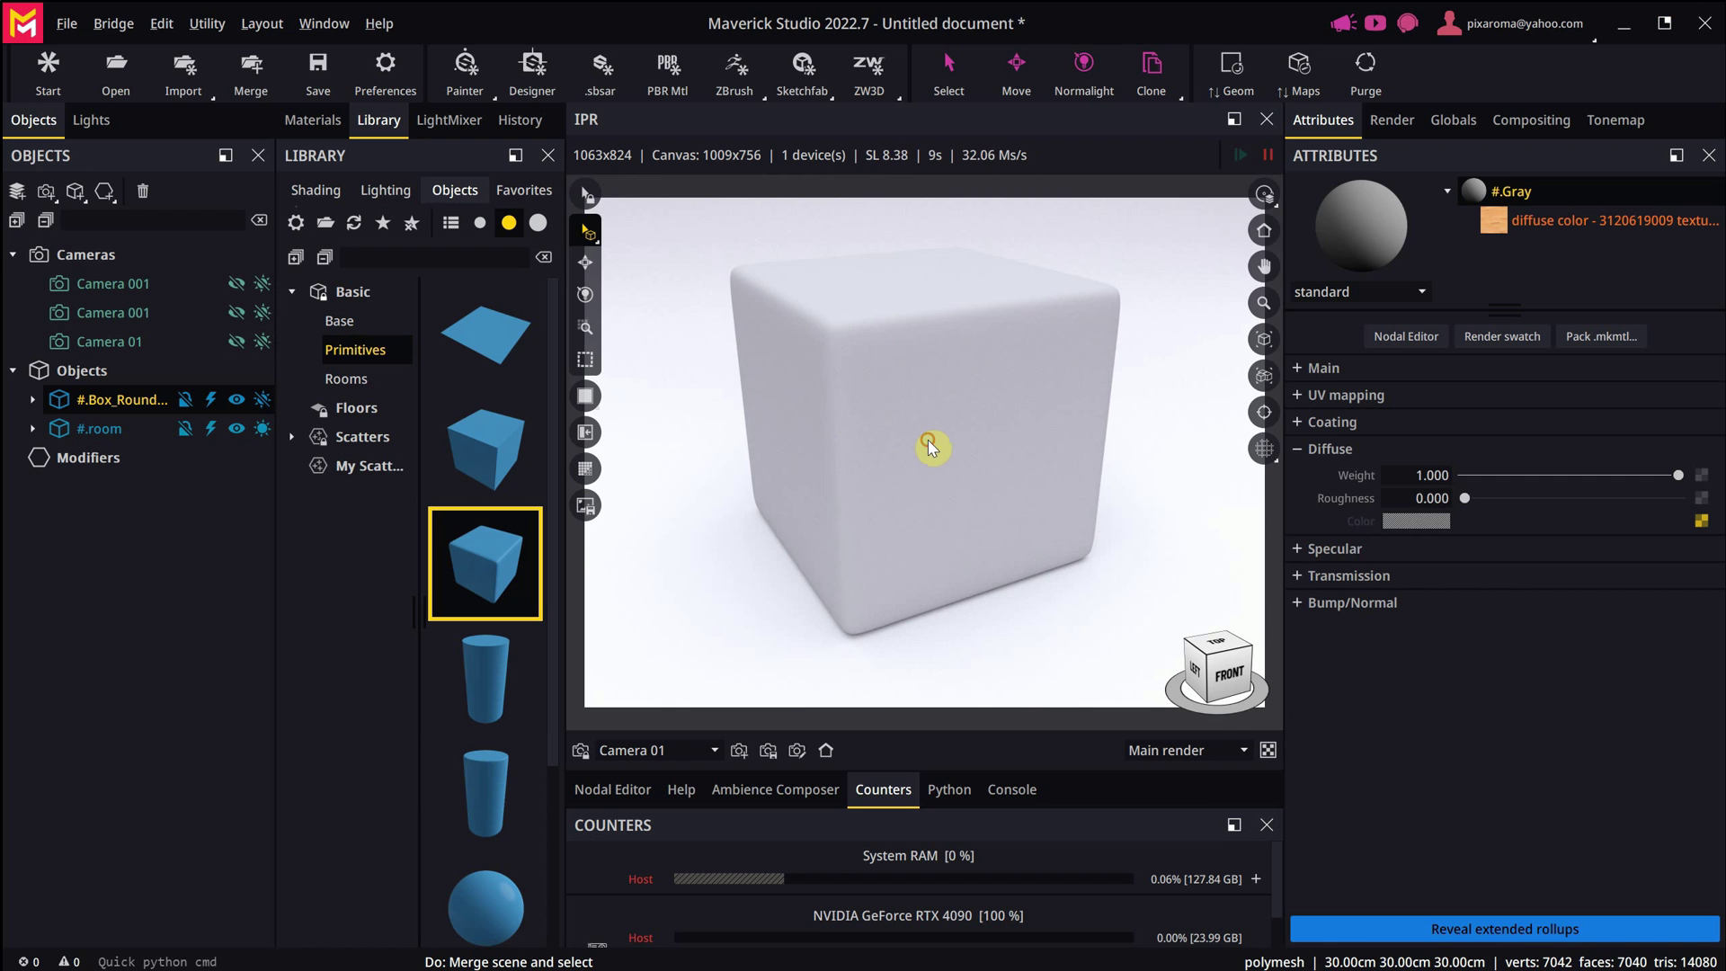
Step: Apply the maple wood image to the cube as its Diffuse color map
mouse_move(929, 447)
mouse_down()
mouse_move(925, 470)
mouse_move(910, 454)
mouse_up()
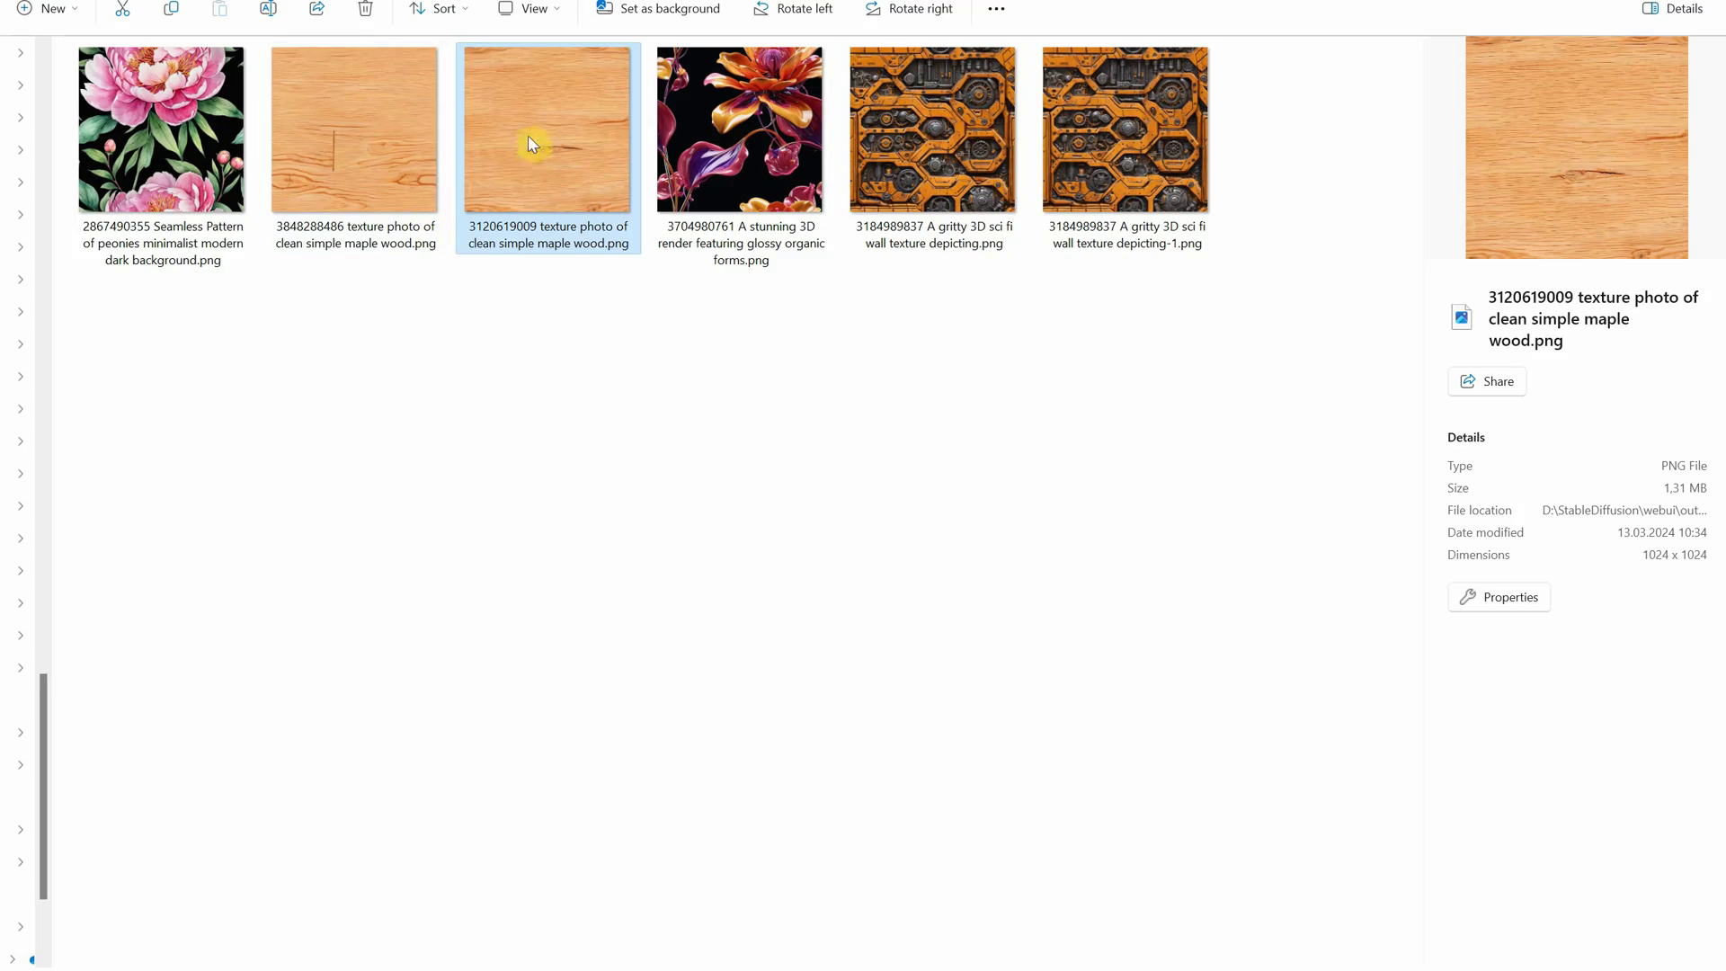
drag(531, 144, 925, 597)
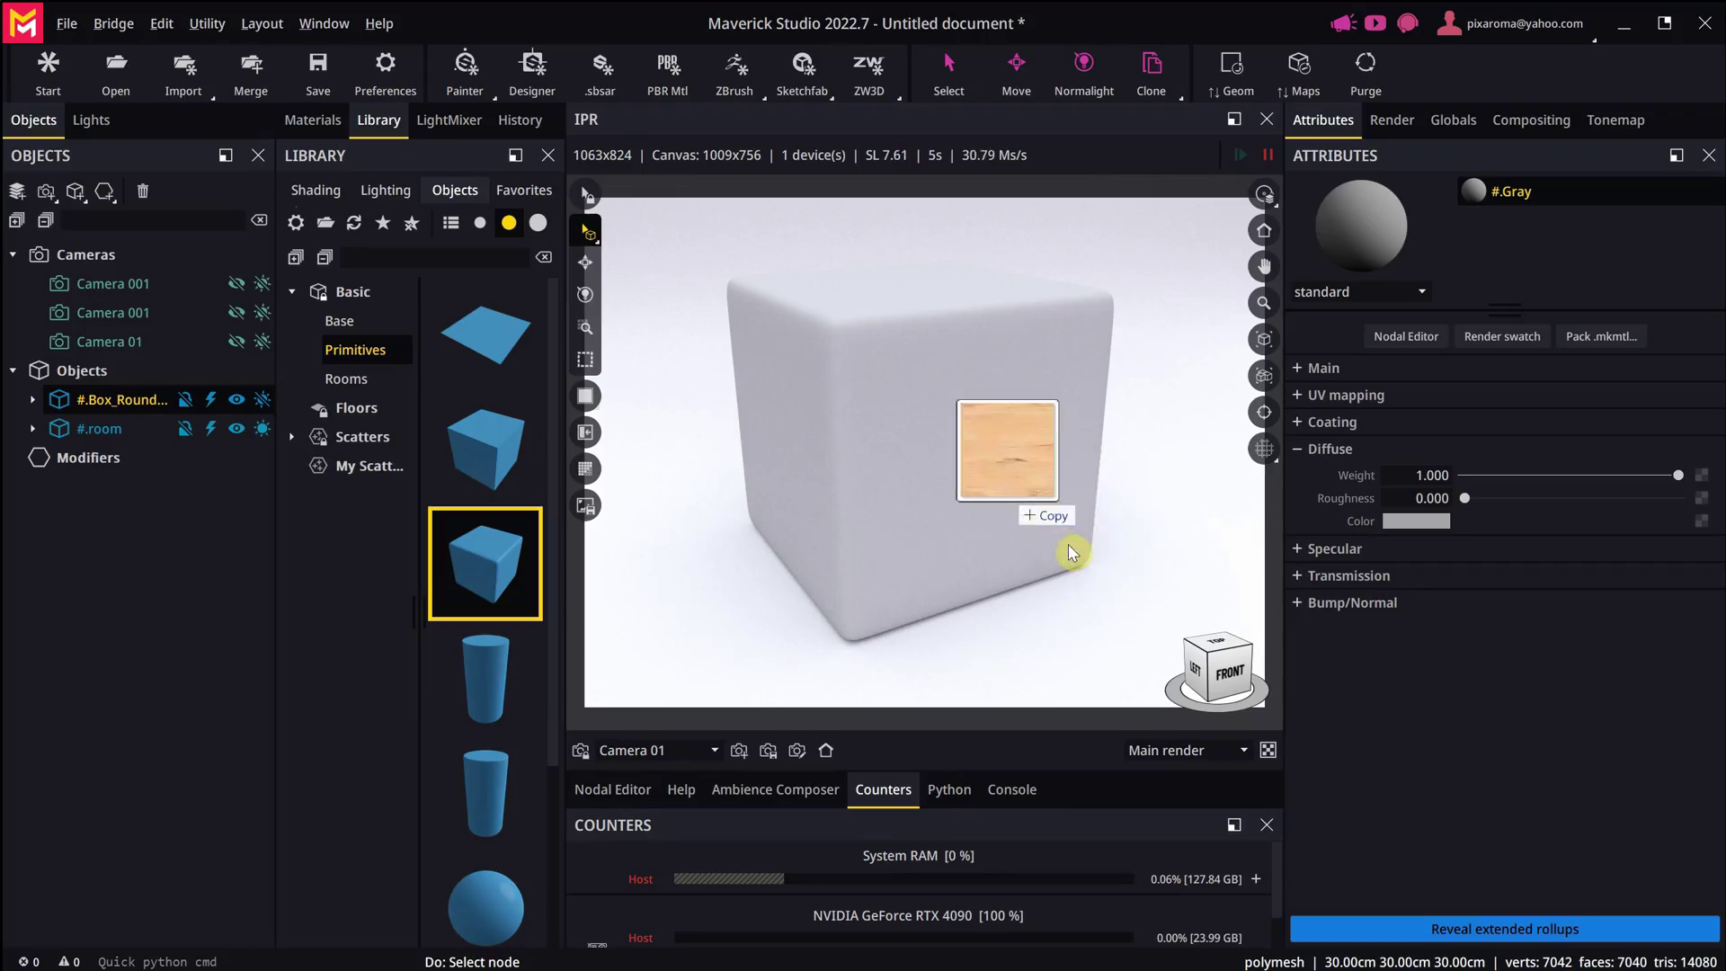
drag(963, 548, 910, 437)
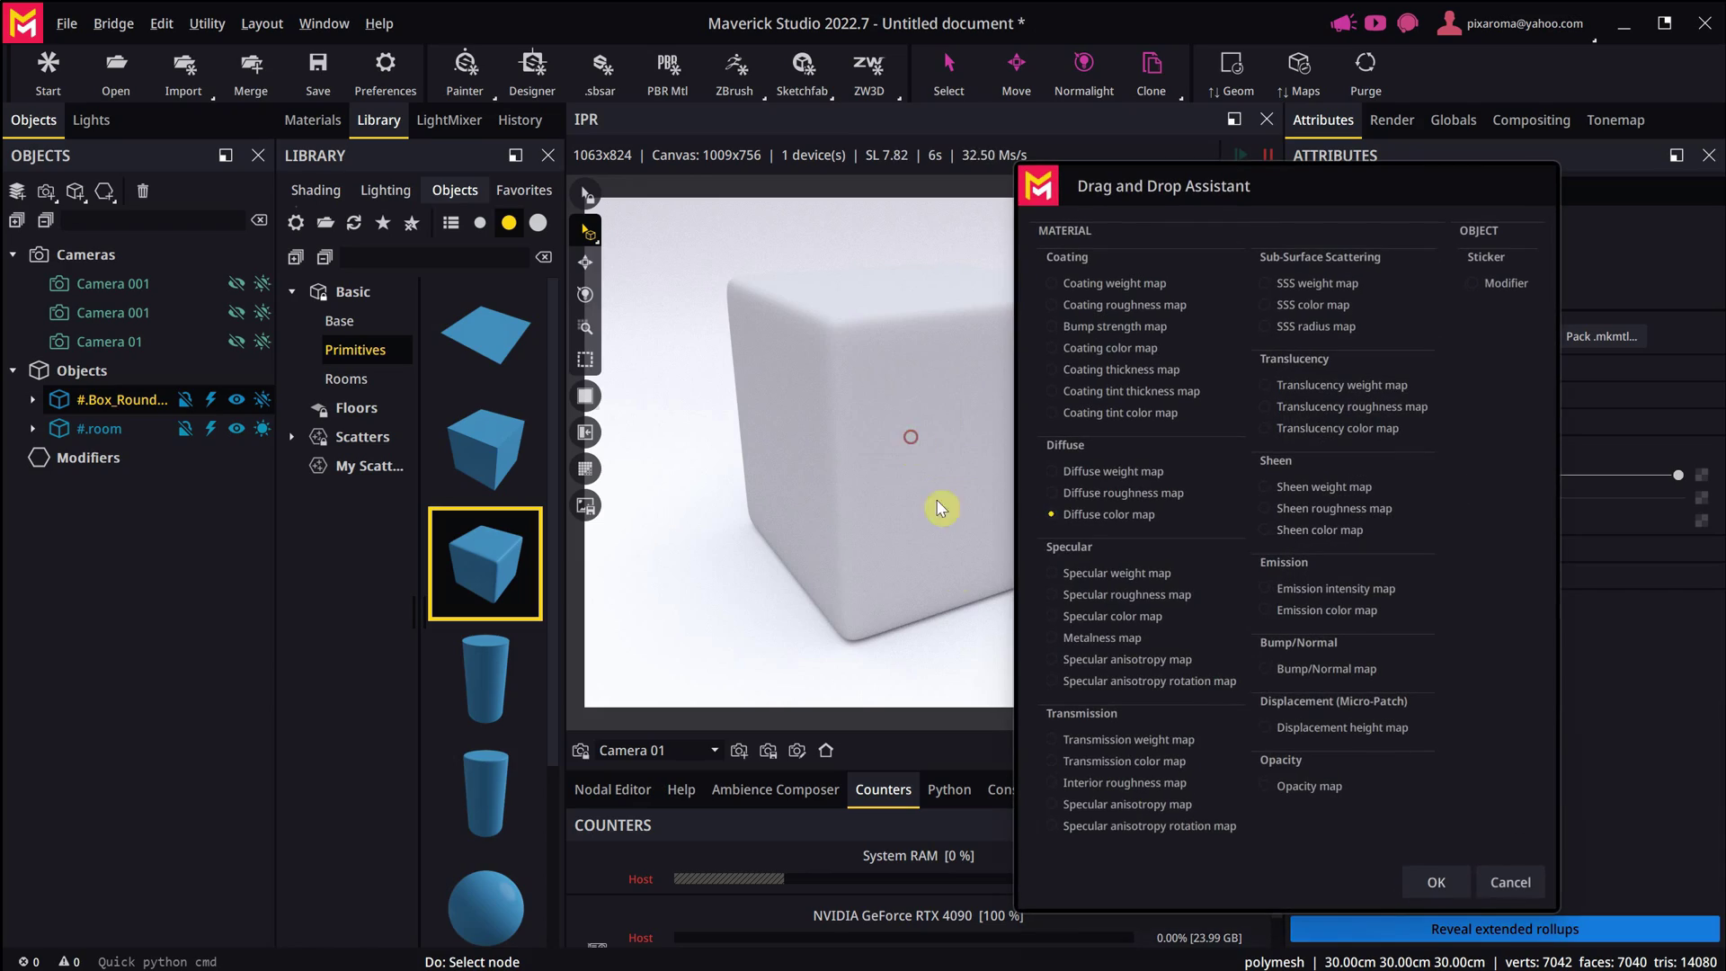
click(1431, 881)
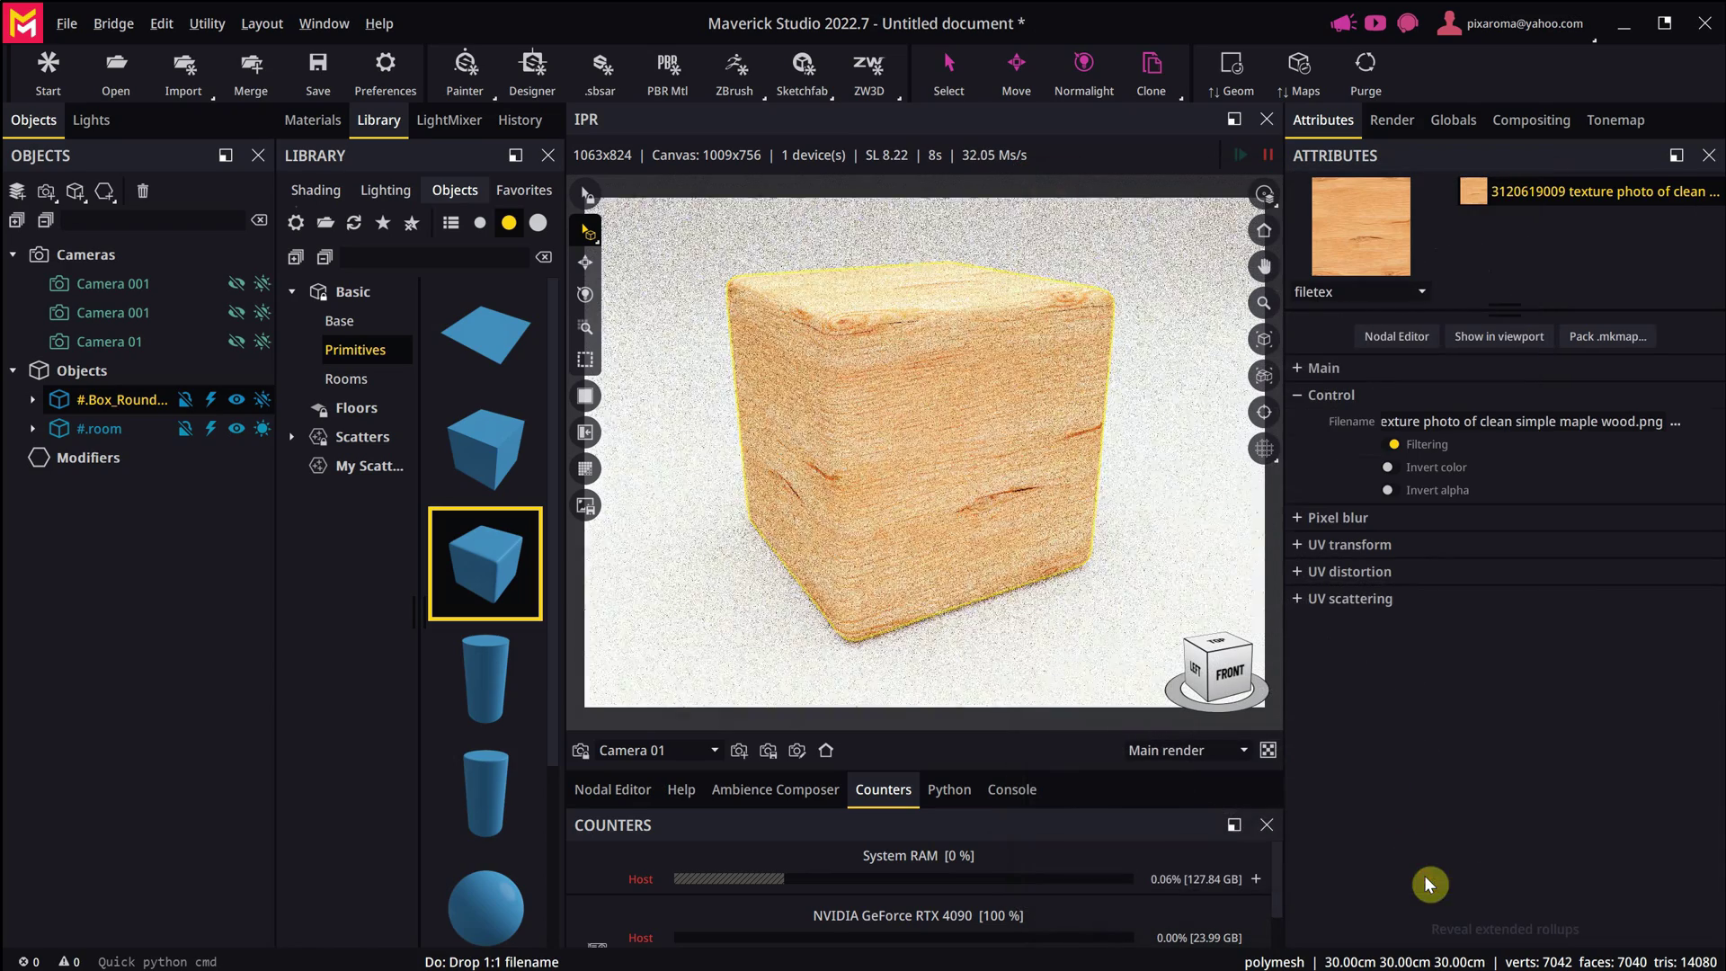
drag(984, 462, 921, 406)
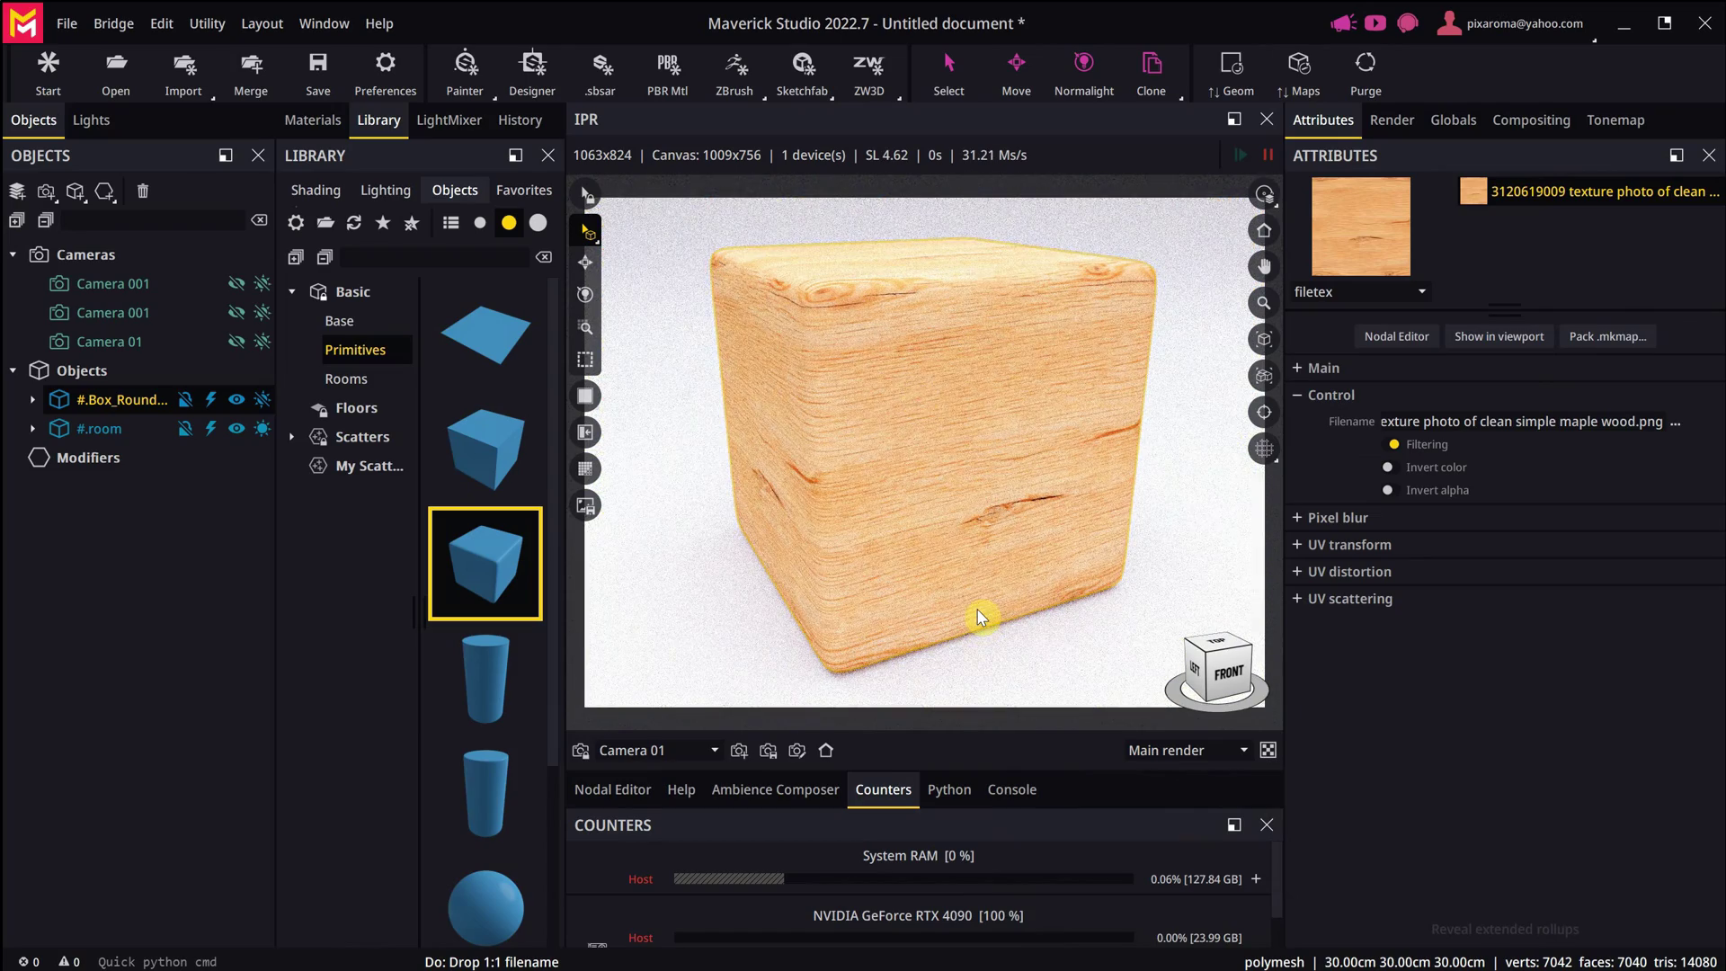
Step: Delete the cube, add a Sphere primitive, and apply the maple wood texture to it
click(925, 436)
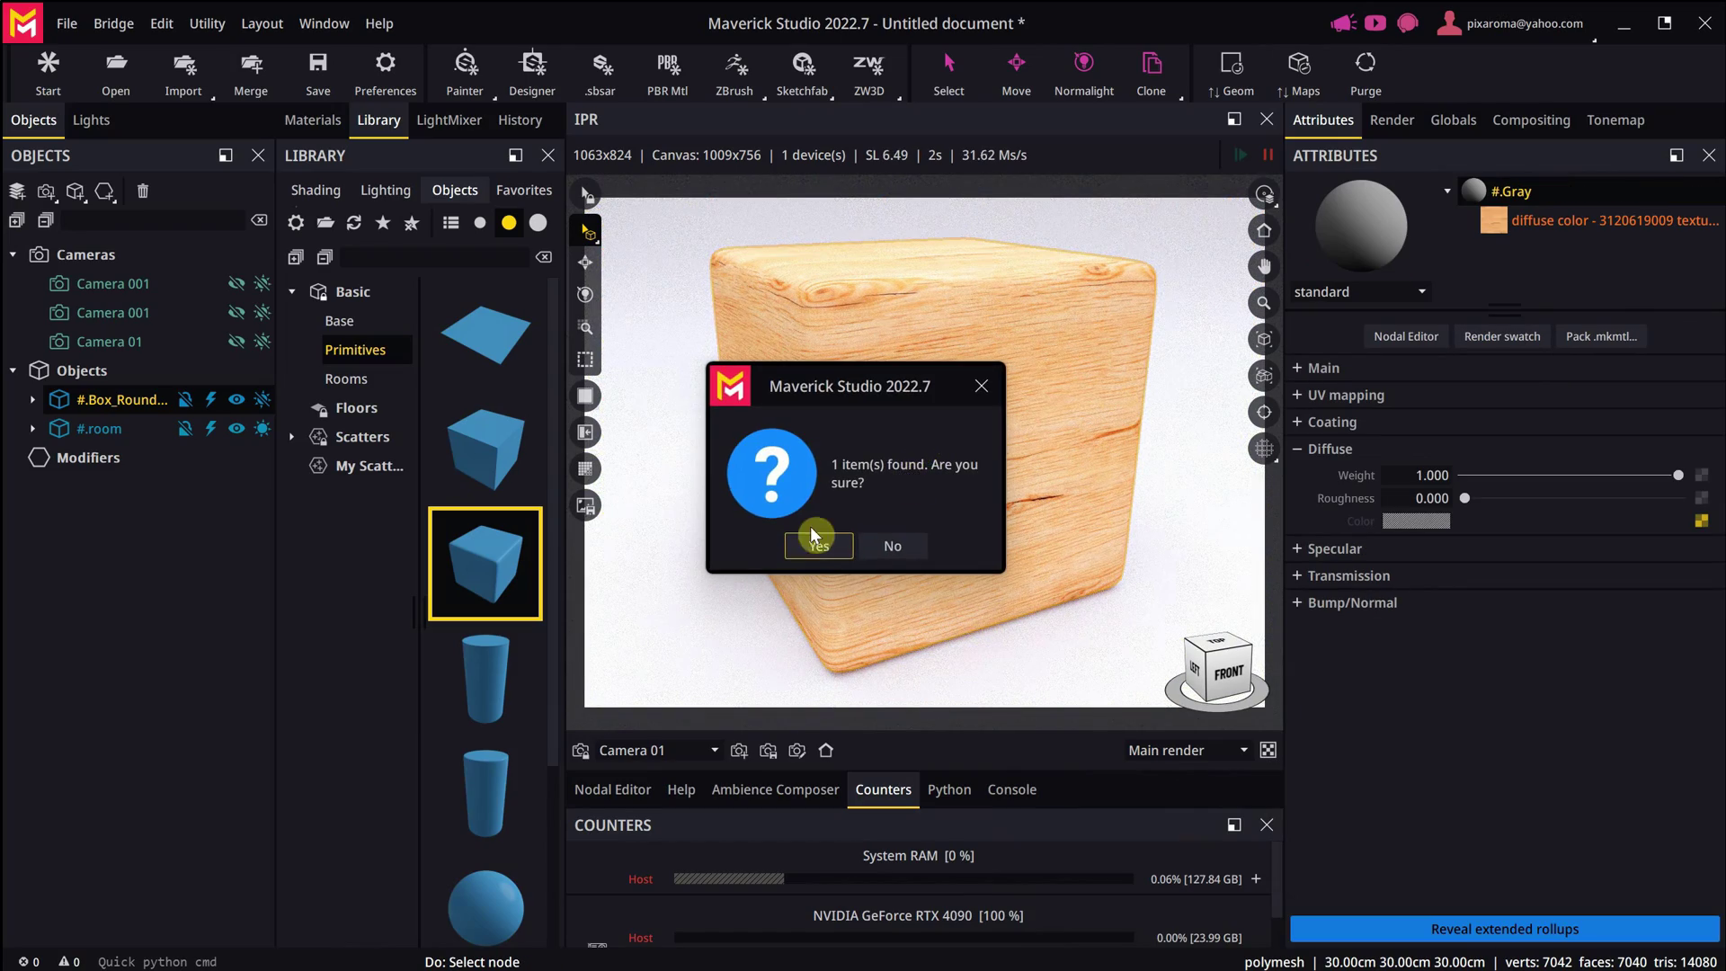
click(818, 545)
drag(485, 906, 944, 467)
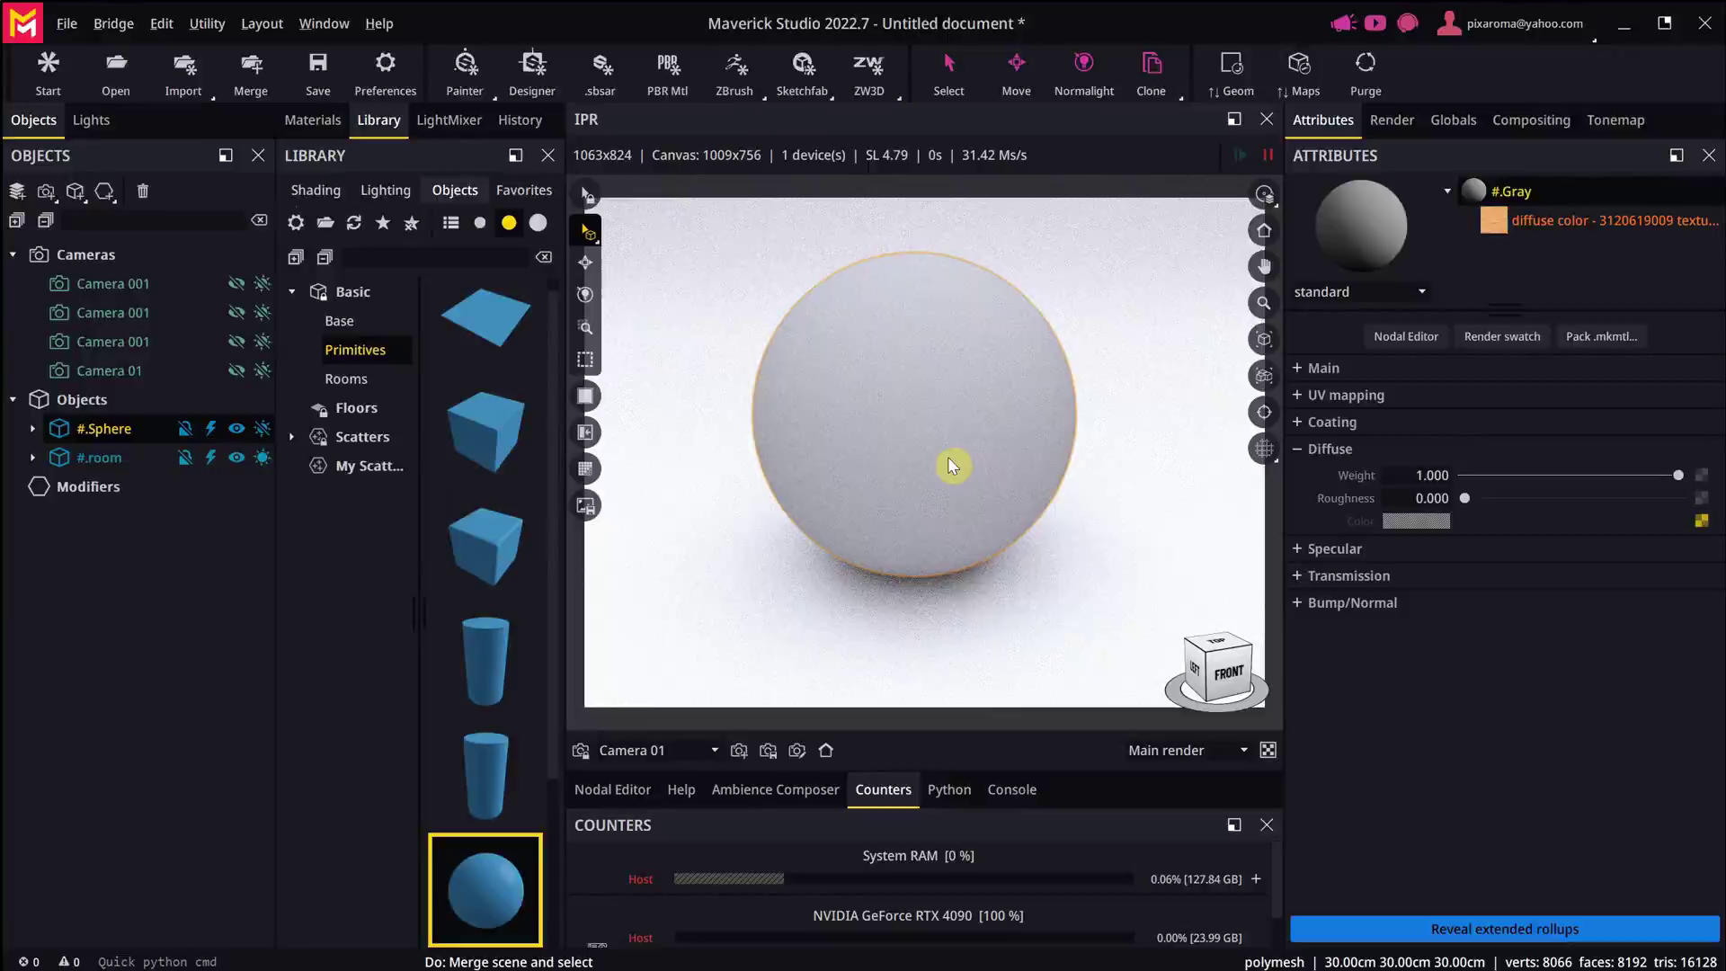
click(1432, 878)
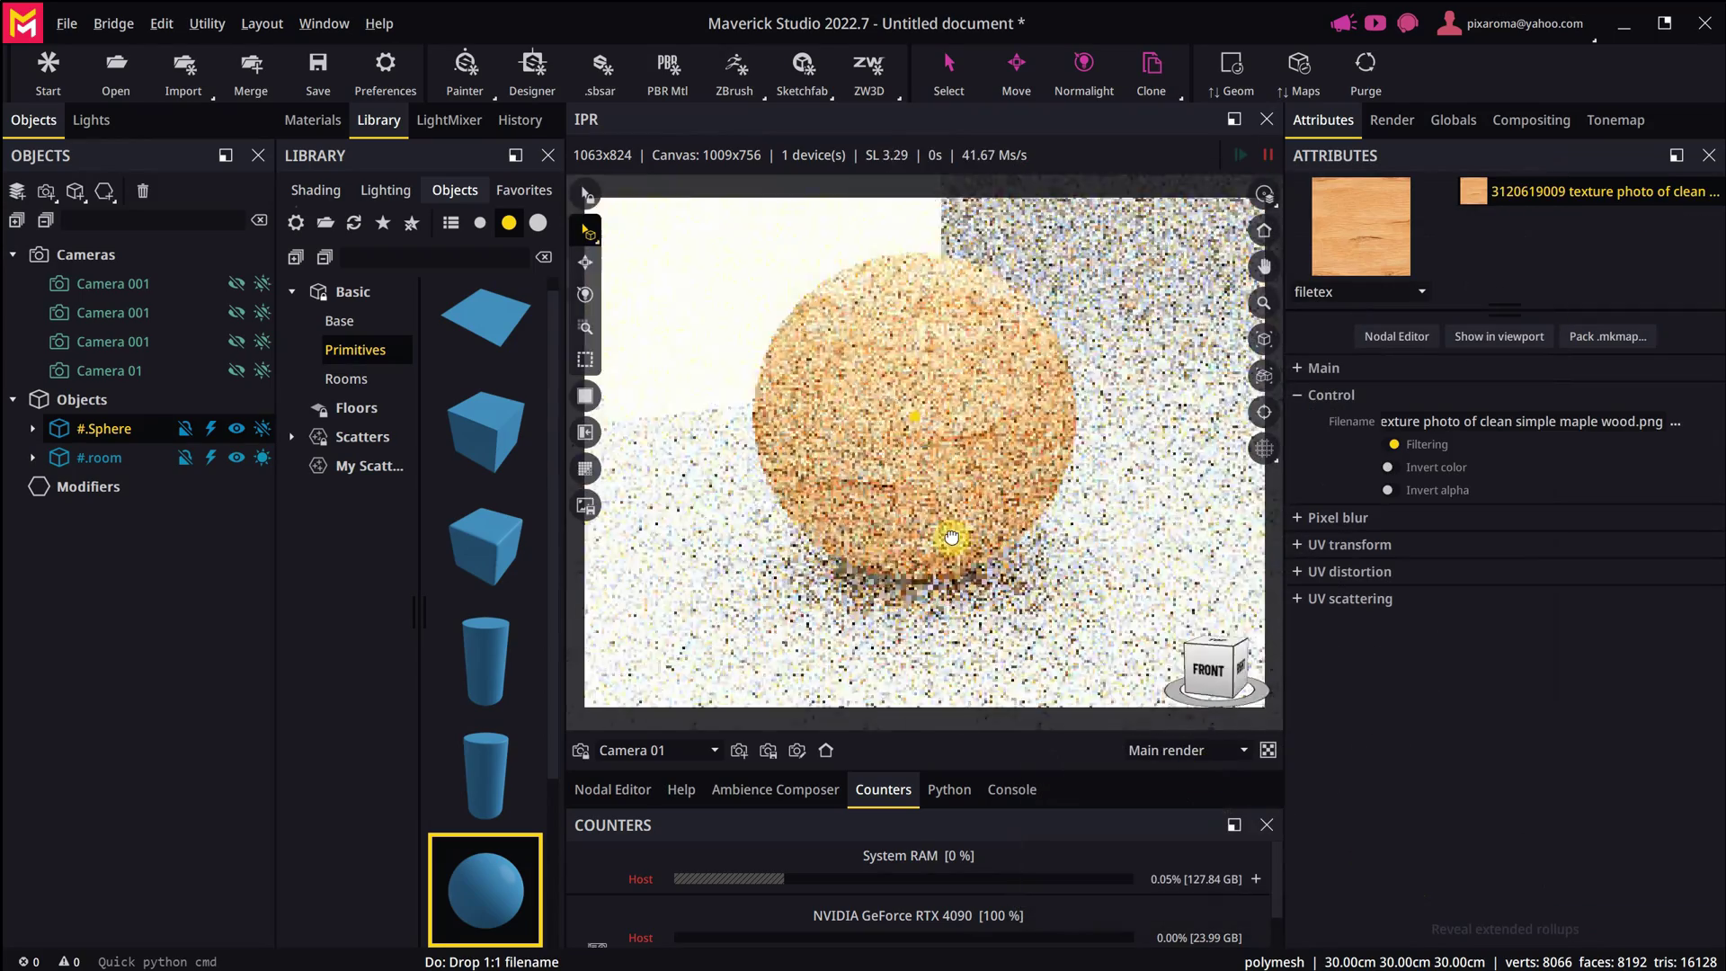